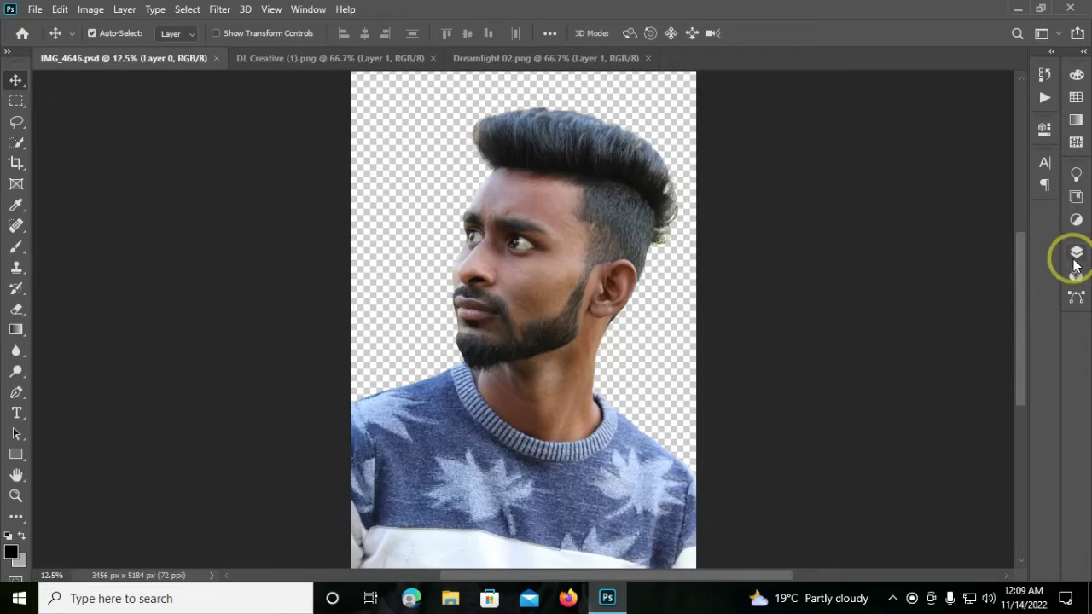
Step: Check Layer 0's mask on and off, then apply it so the portrait sits on transparency
left_click(1076, 252)
right_click(938, 175)
left_click(942, 183)
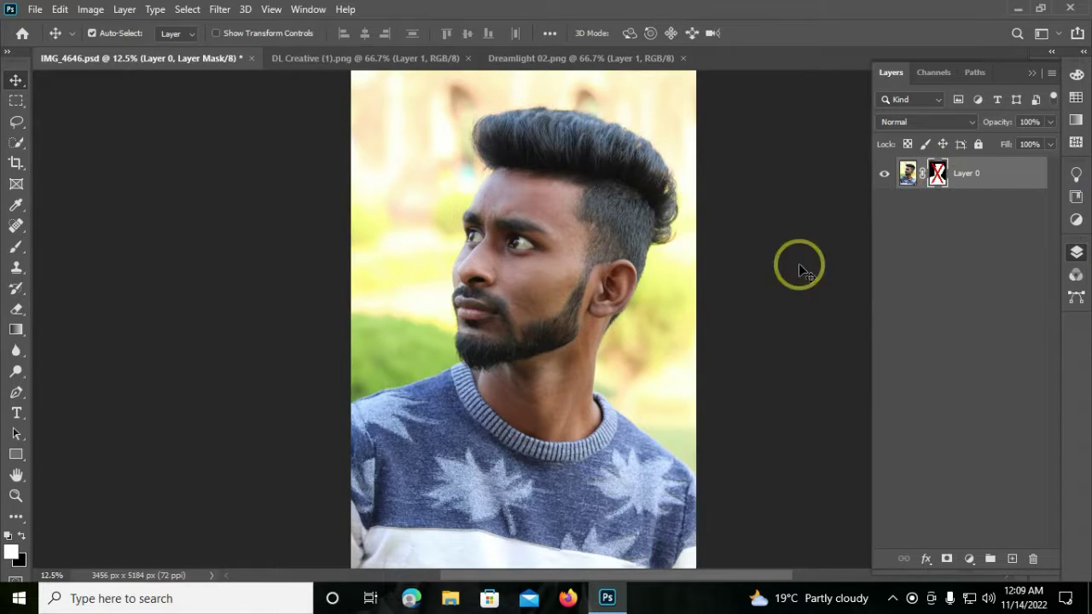
right_click(937, 175)
left_click(942, 183)
right_click(937, 175)
left_click(938, 223)
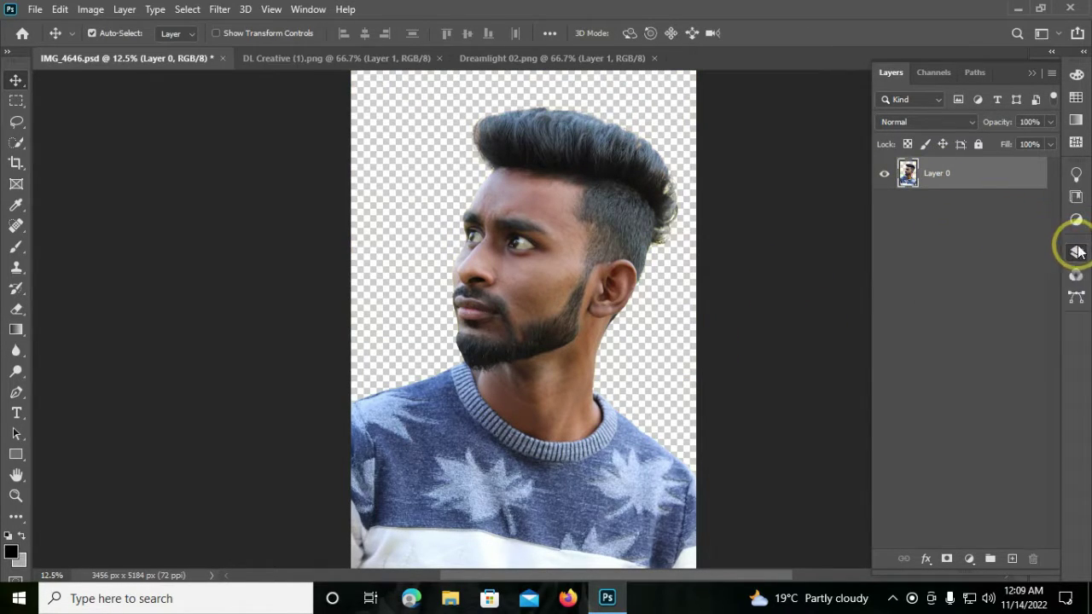
left_click(1075, 252)
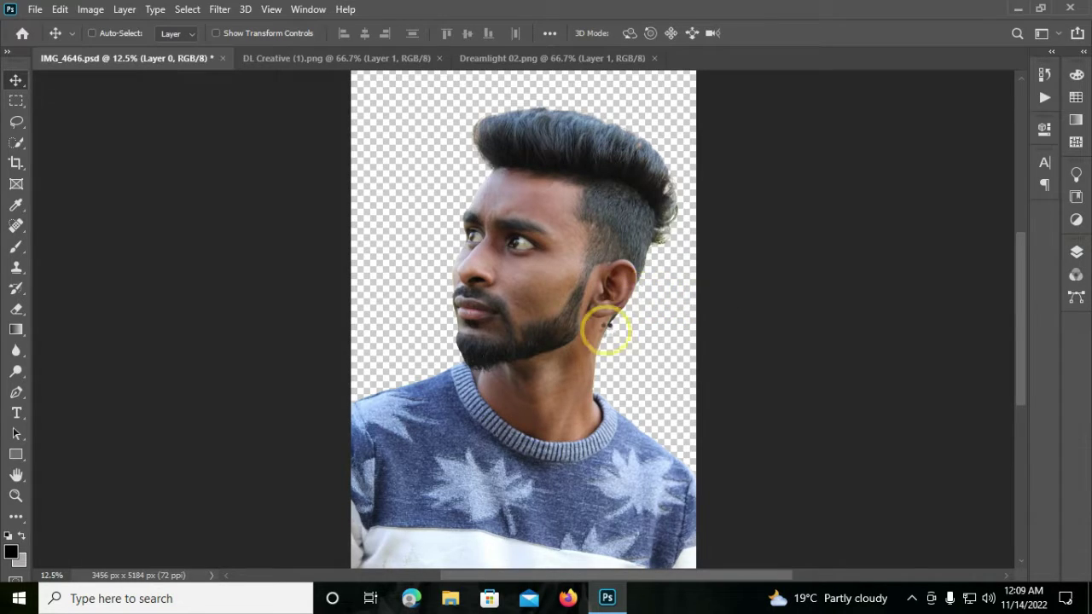
Step: Brighten in Camera Raw: Exposure +0.60, Contrast +9, Highlights -100, Shadows +68, Whites +19
key("ctrl+shift+a")
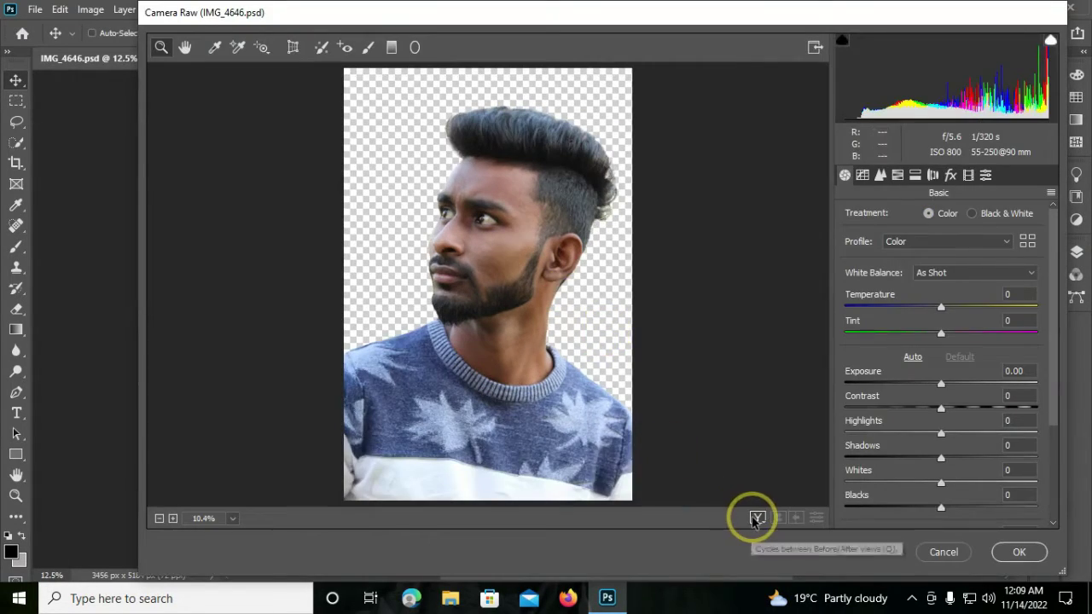
left_click(758, 518)
left_click_drag(708, 17, 644, 17)
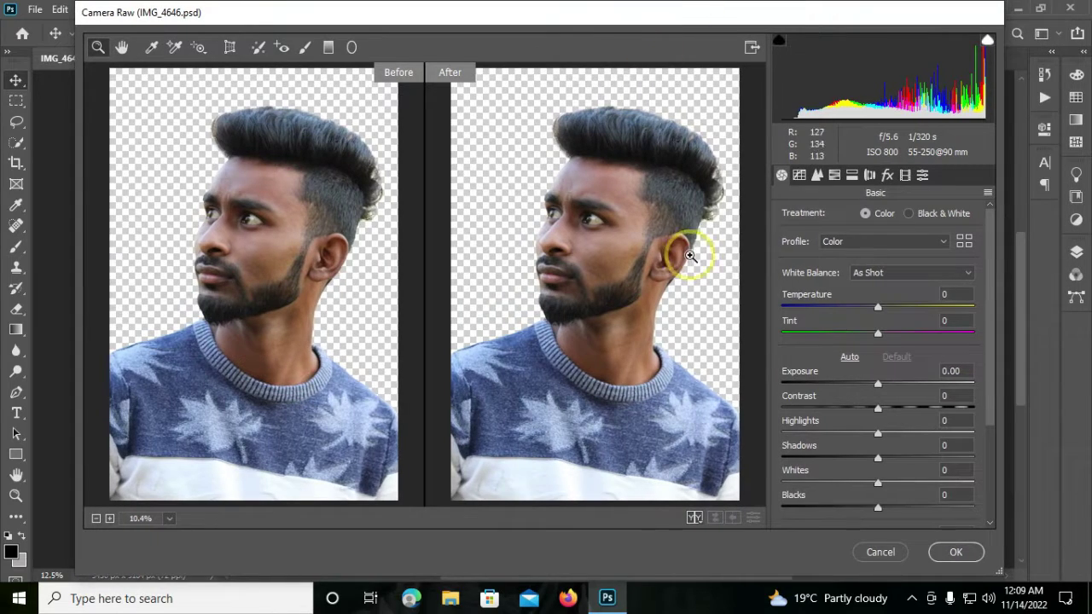
mouse_move(821, 376)
left_mouse_down()
mouse_move(824, 419)
mouse_move(776, 435)
left_mouse_up()
left_click_drag(878, 458, 949, 459)
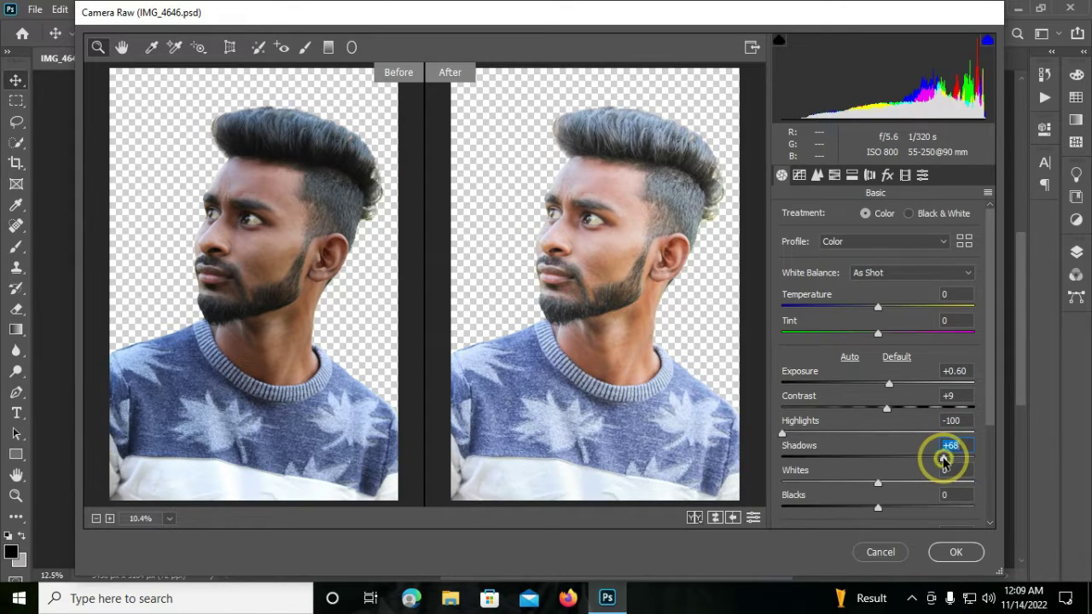
left_click_drag(881, 485, 896, 482)
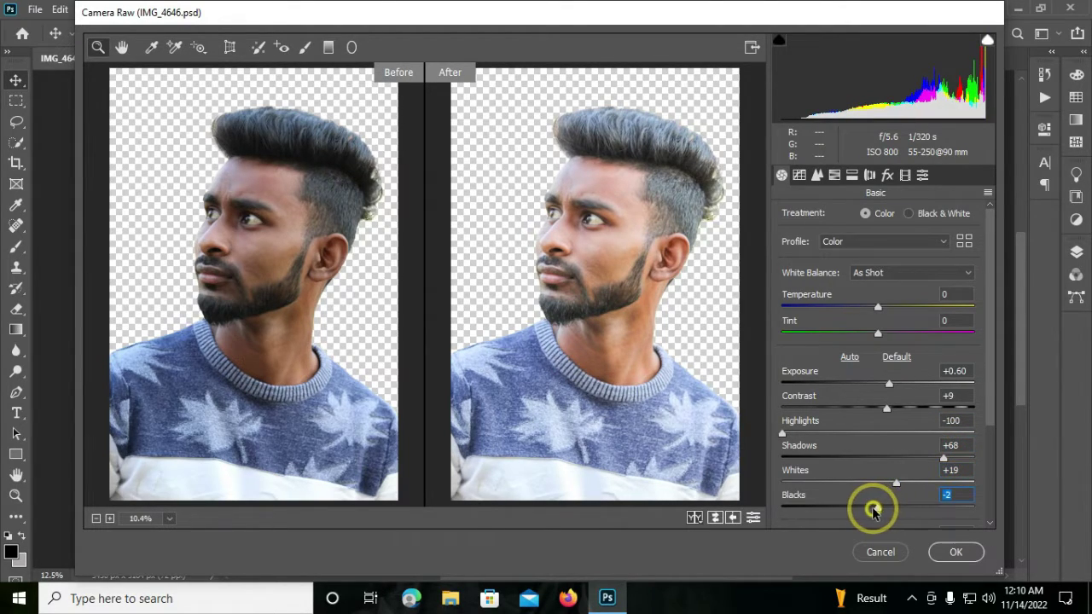
scroll(881, 437, "down", 3)
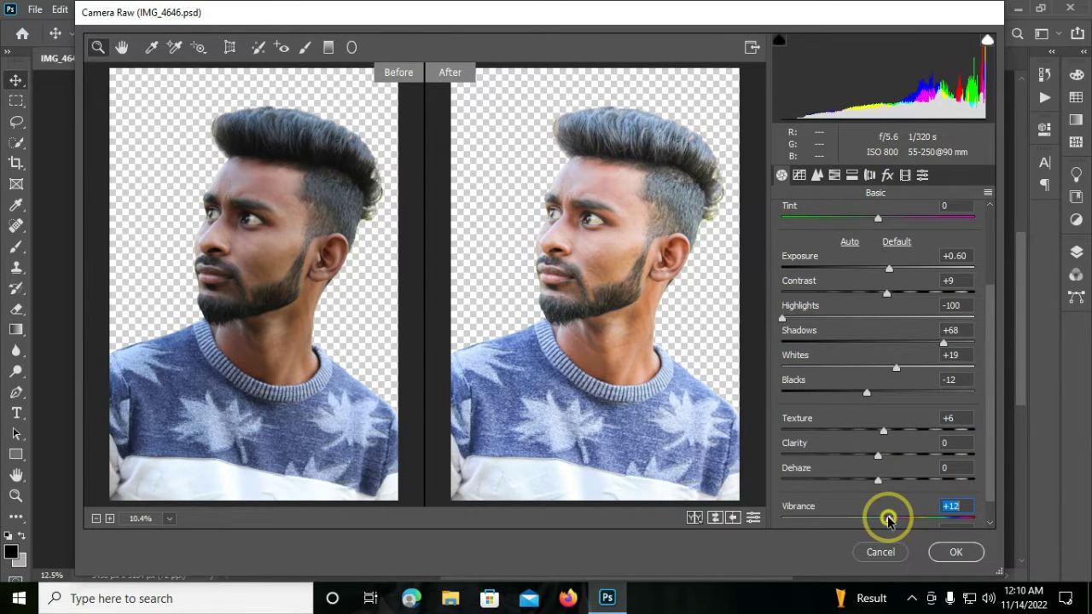
scroll(841, 378, "up", 5)
Step: Set HSL saturation to Blues -80, Greens and Yellows -100, Oranges -2, and commit
left_click(834, 175)
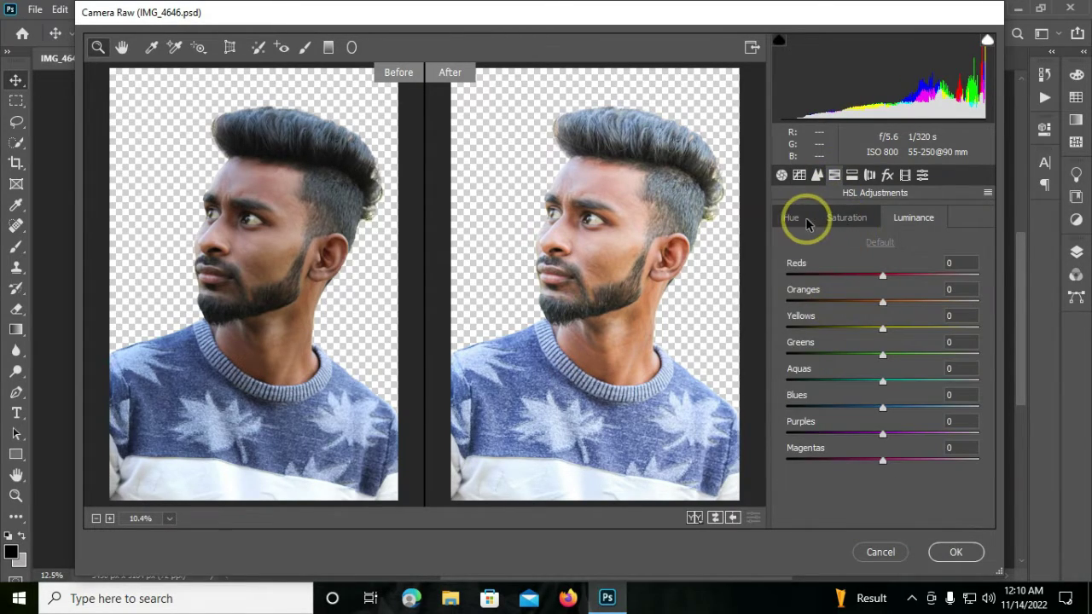
left_click(840, 218)
left_click_drag(848, 410, 807, 409)
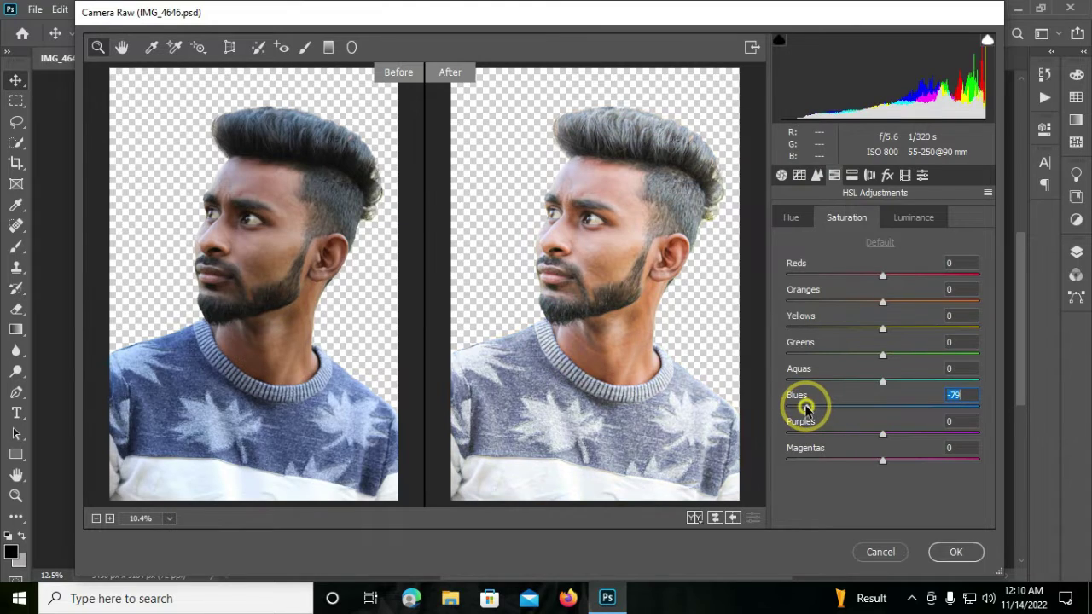
mouse_move(816, 355)
left_mouse_down()
mouse_move(775, 355)
mouse_move(770, 330)
left_mouse_up()
left_click_drag(881, 303, 874, 309)
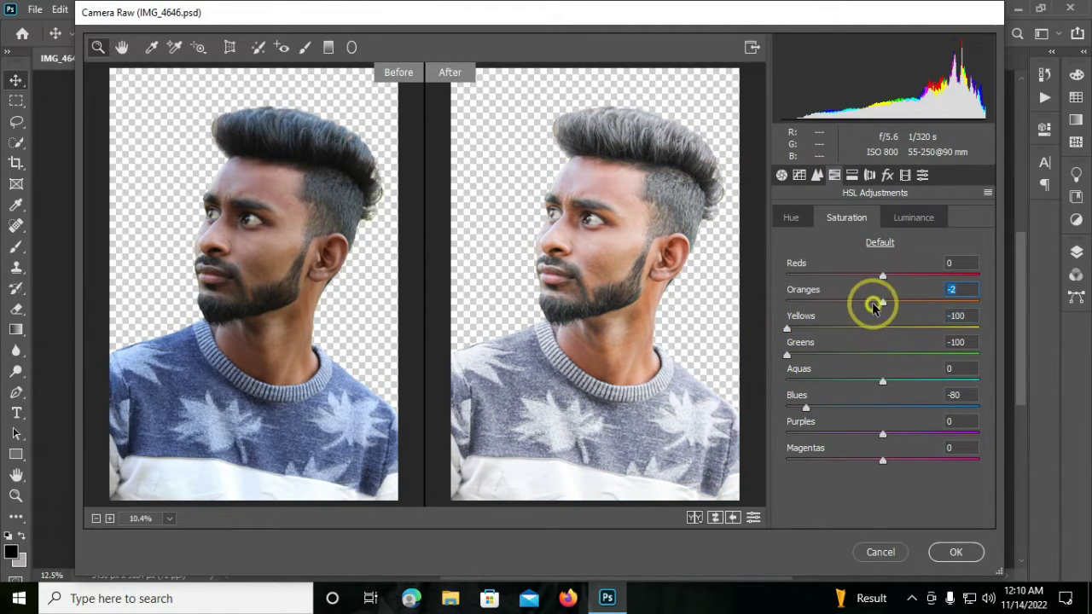
left_click(915, 220)
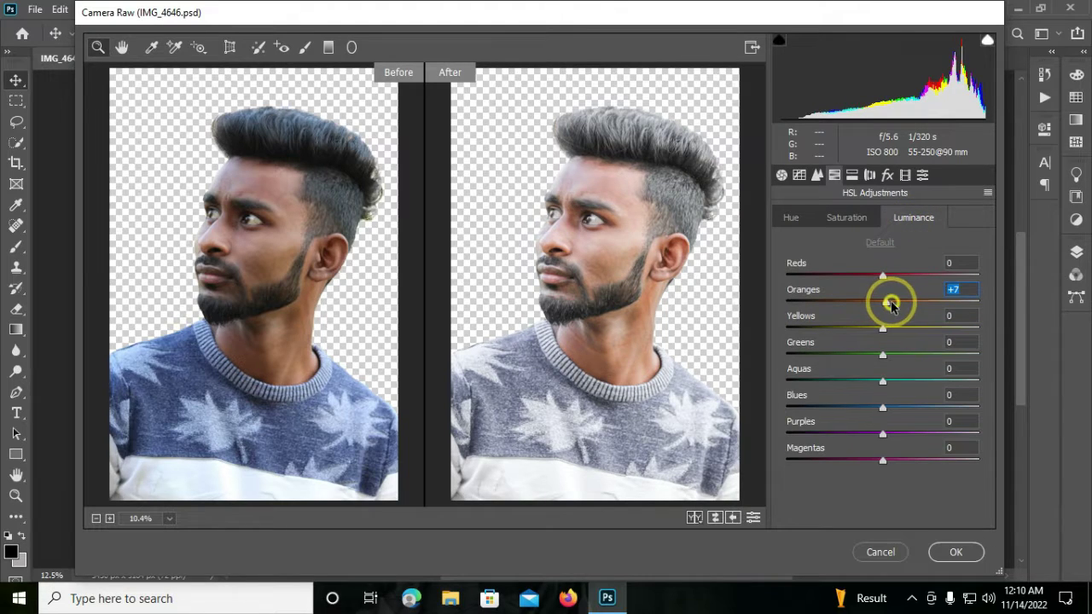
left_click(955, 553)
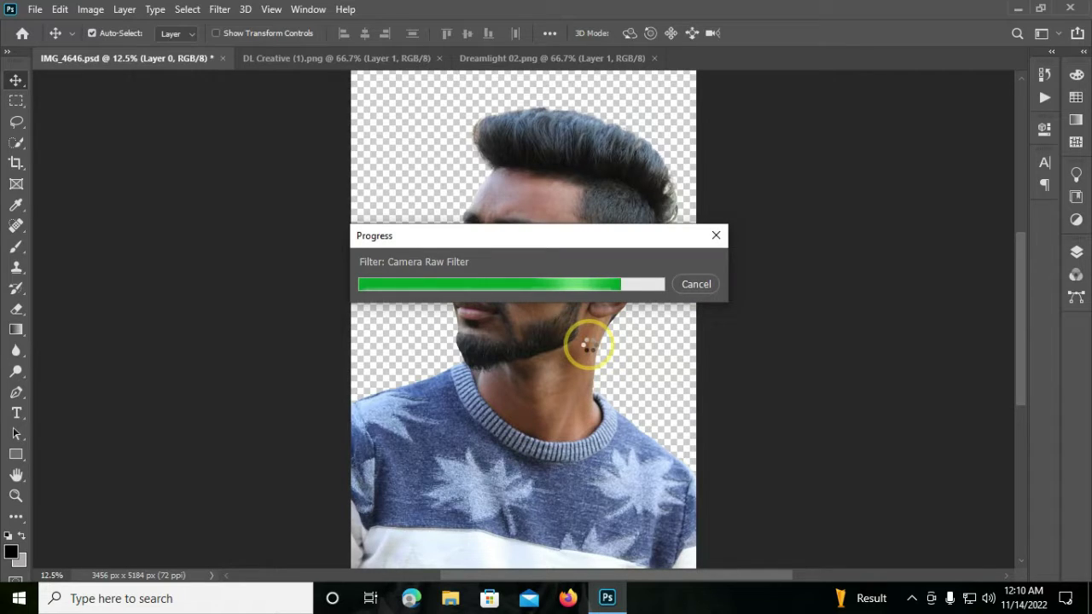
Step: Free-transform the portrait down to about 68.74%, then duplicate it as Layer 0 copy
key("ctrl+t")
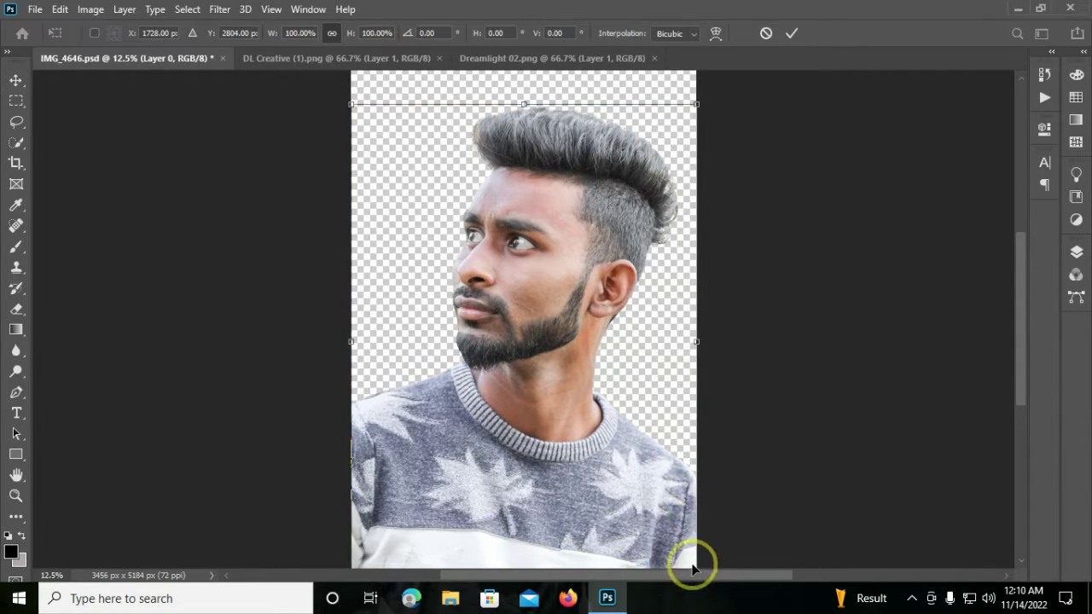
key("ctrl+minus")
mouse_move(636, 488)
left_mouse_down()
mouse_move(549, 361)
mouse_move(559, 361)
left_mouse_up()
key("ctrl+plus")
key("ctrl+plus")
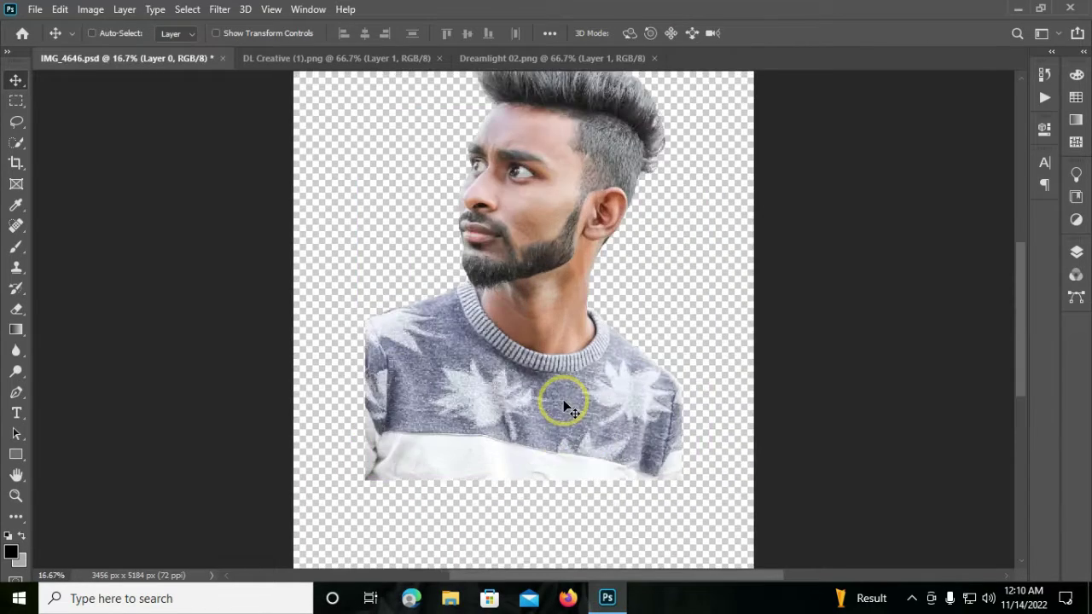
key("ctrl+plus")
scroll(670, 429, "up", 3)
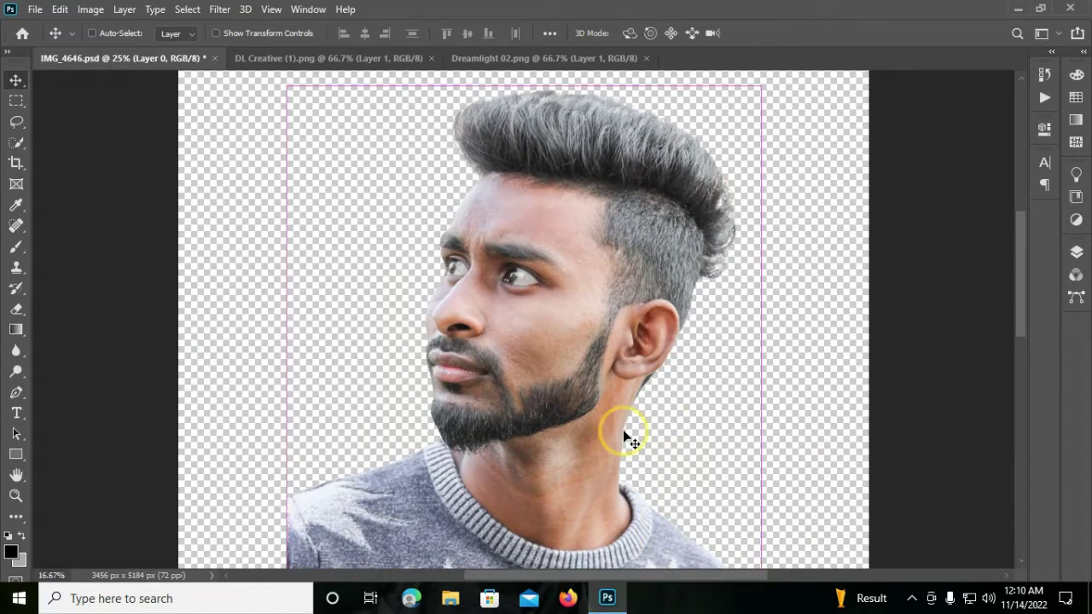
key("ctrl+minus")
key("ctrl+minus")
key("ctrl+minus")
left_click(1078, 253)
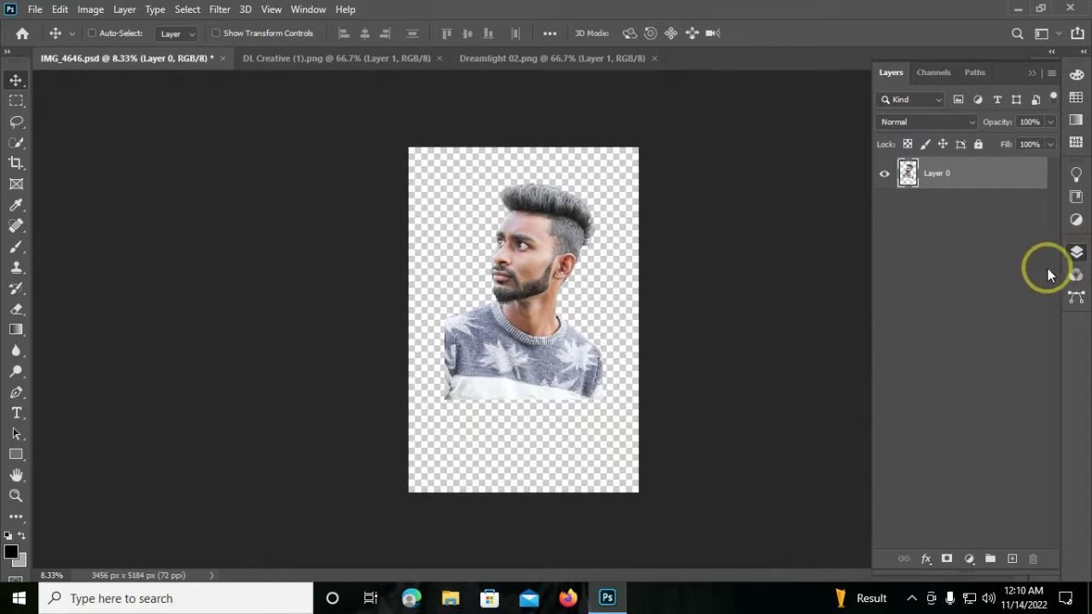
key("ctrl+j")
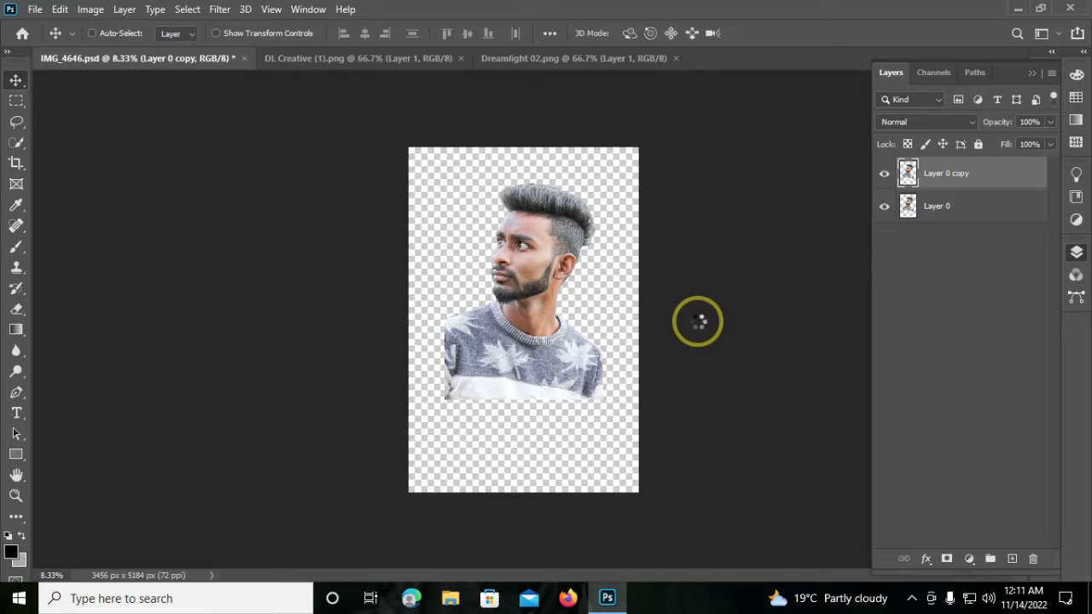
Step: Set Oranges saturation to -100 on Layer 0 copy in Camera Raw, then add a layer mask
left_click(695, 517)
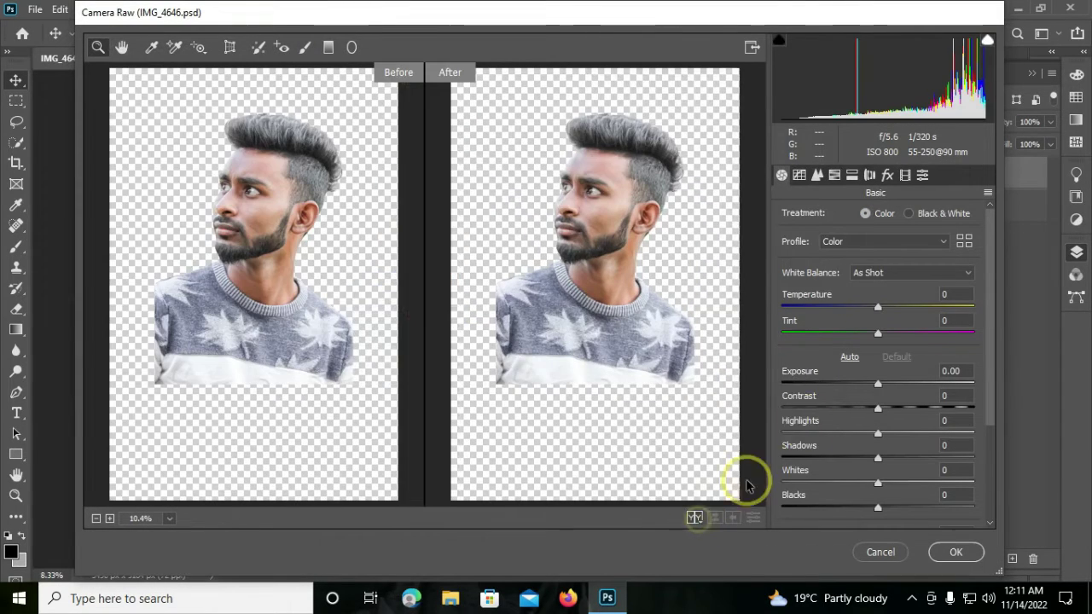
left_click(834, 175)
left_click(840, 223)
left_click_drag(796, 302, 756, 298)
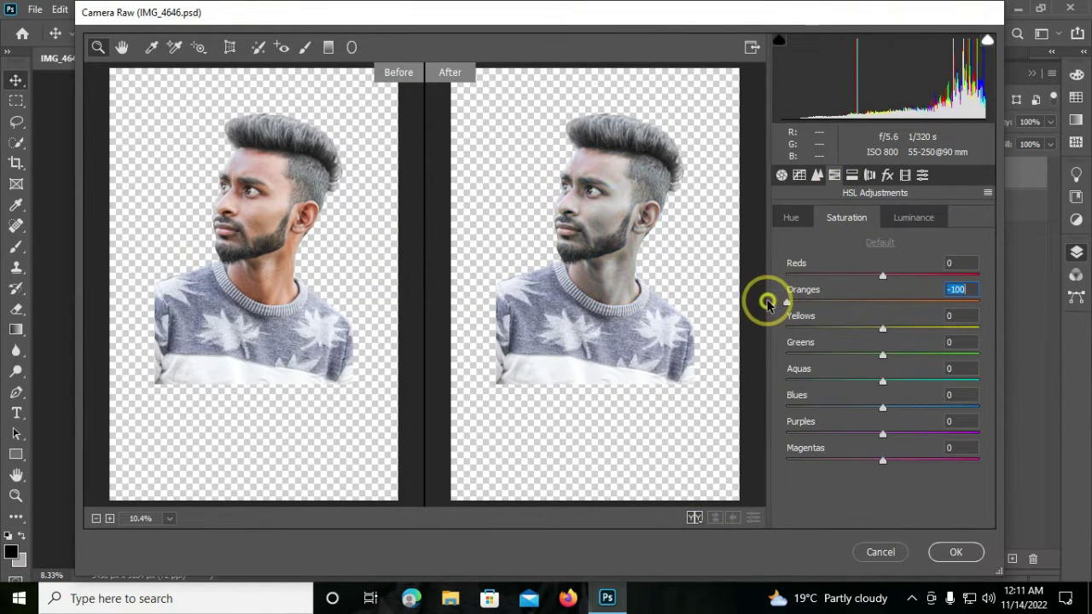
left_click(719, 274)
scroll(570, 488, "up", 3)
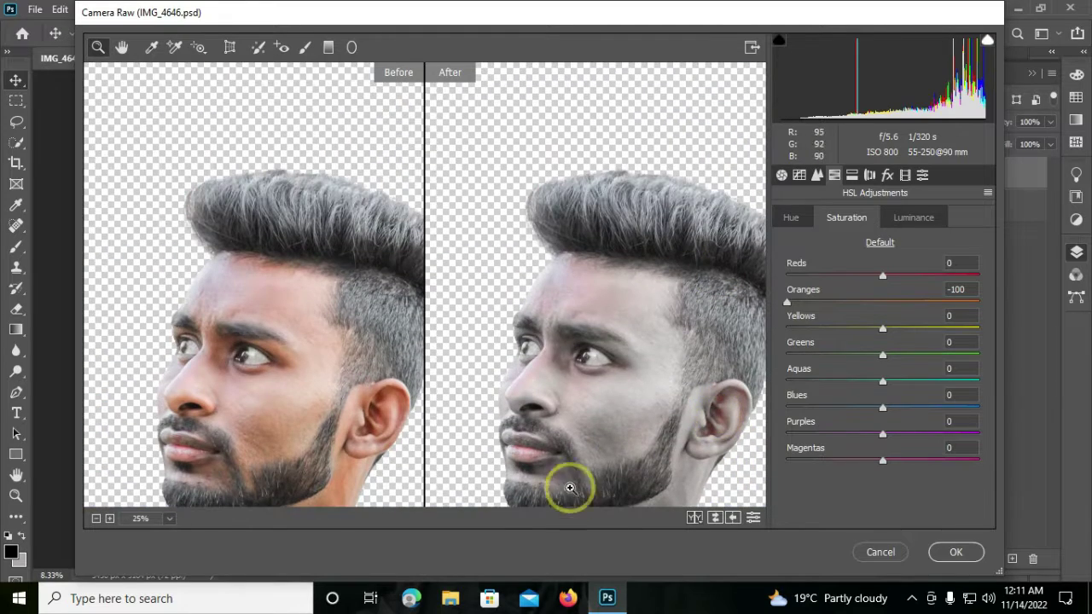
left_click(947, 551)
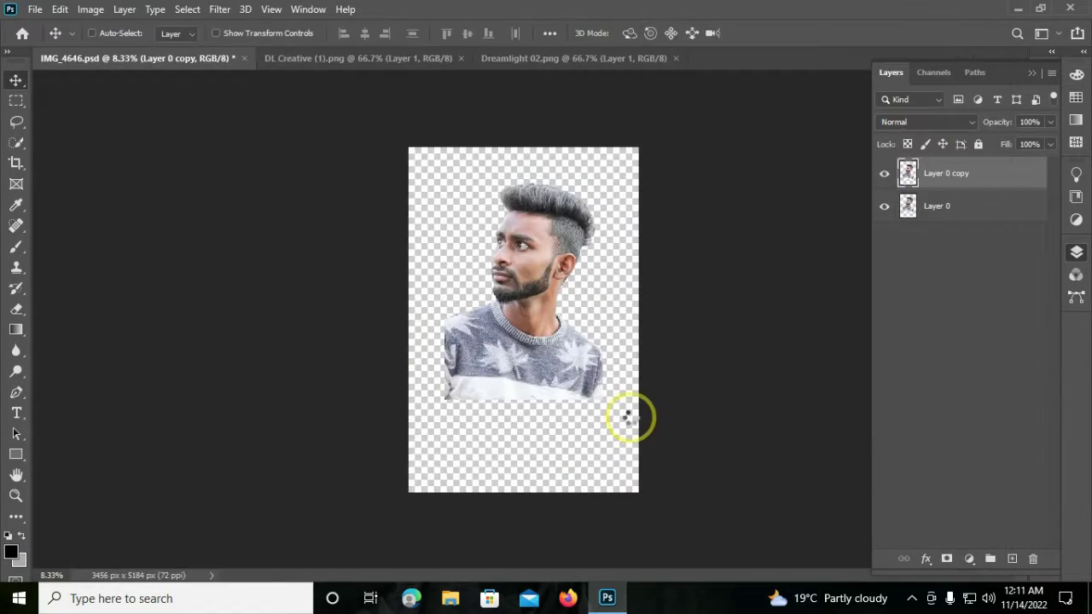
left_click(946, 558)
Step: Invert the copy's mask and paint white over the hair with a 200 px, 100% opacity brush
key("ctrl+i")
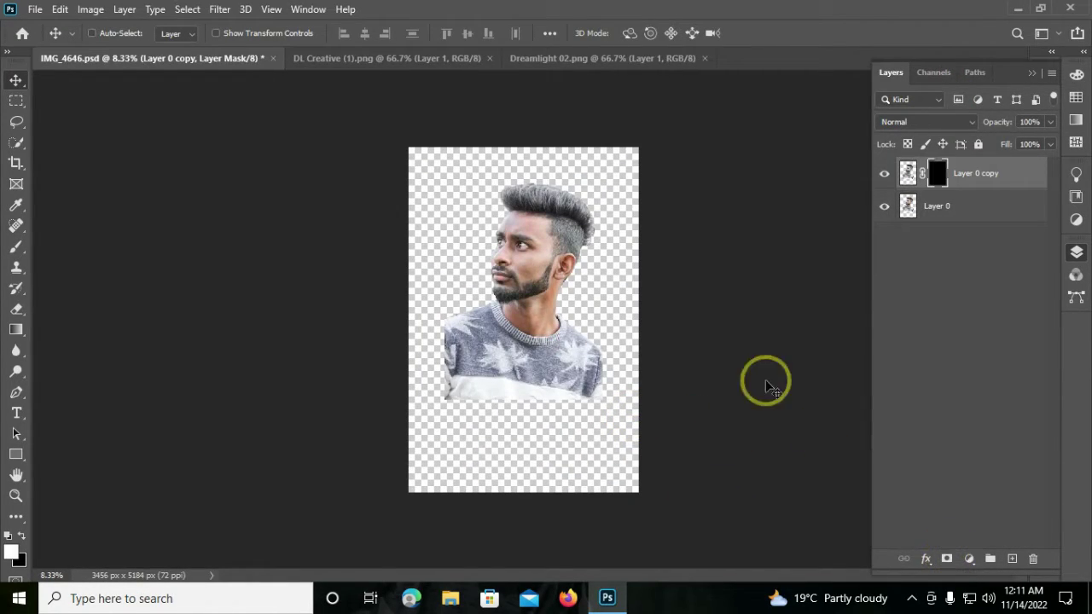
key("ctrl+plus")
key("ctrl+plus")
key("ctrl+plus")
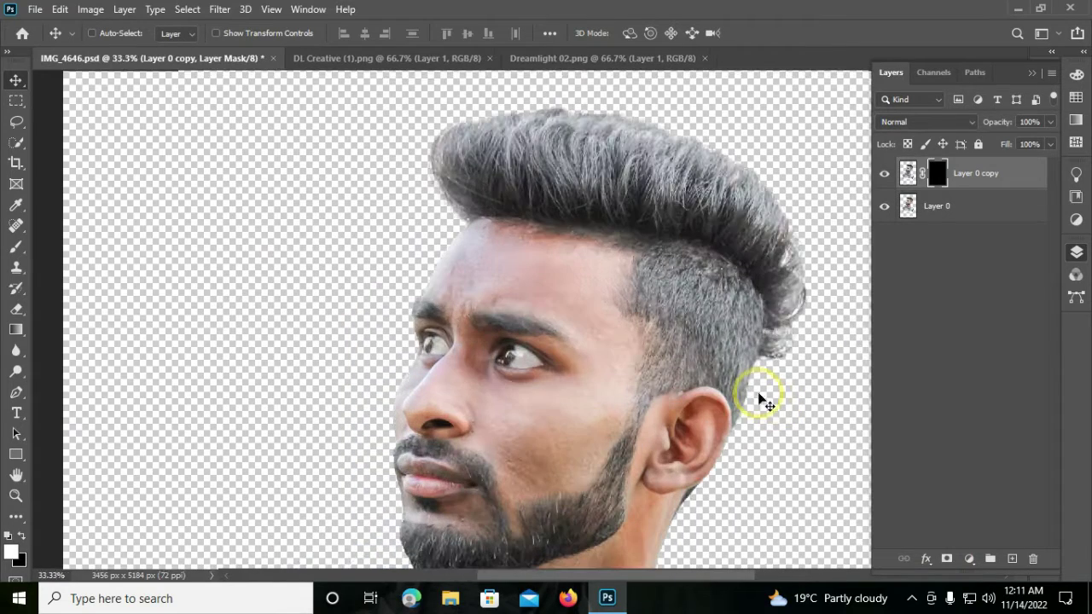
left_click(16, 247)
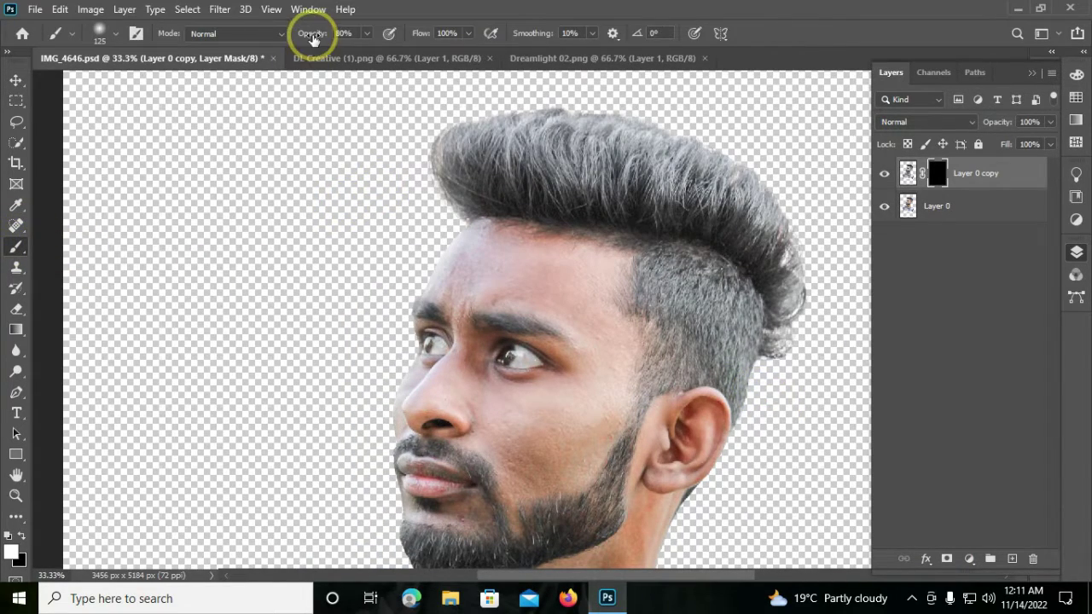
left_click_drag(313, 38, 476, 48)
key("bracketright")
key("bracketright")
key("bracketright")
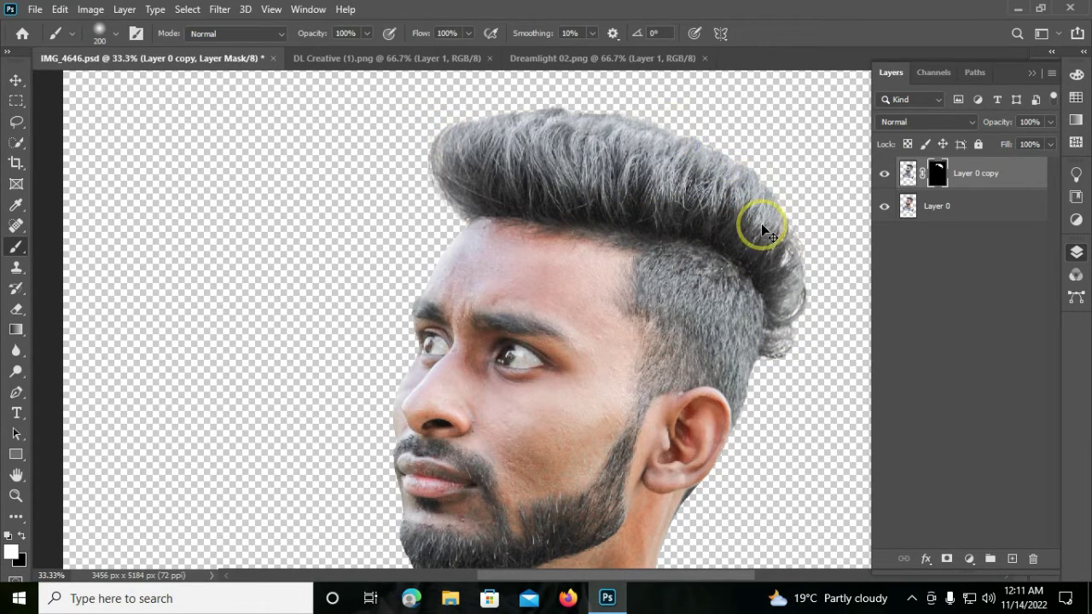
scroll(761, 223, "down", 2)
scroll(763, 224, "down", 2)
Step: Apply Layer 0 copy's mask and merge the copy down into Layer 0
right_click(938, 175)
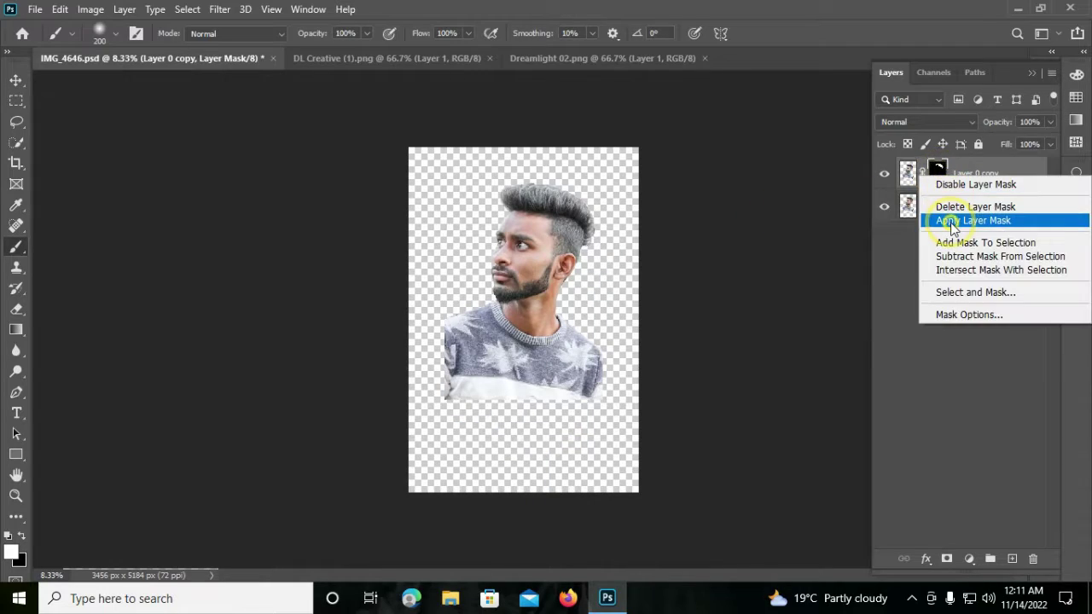
left_click(950, 217)
right_click(989, 175)
left_click(804, 472)
key("v")
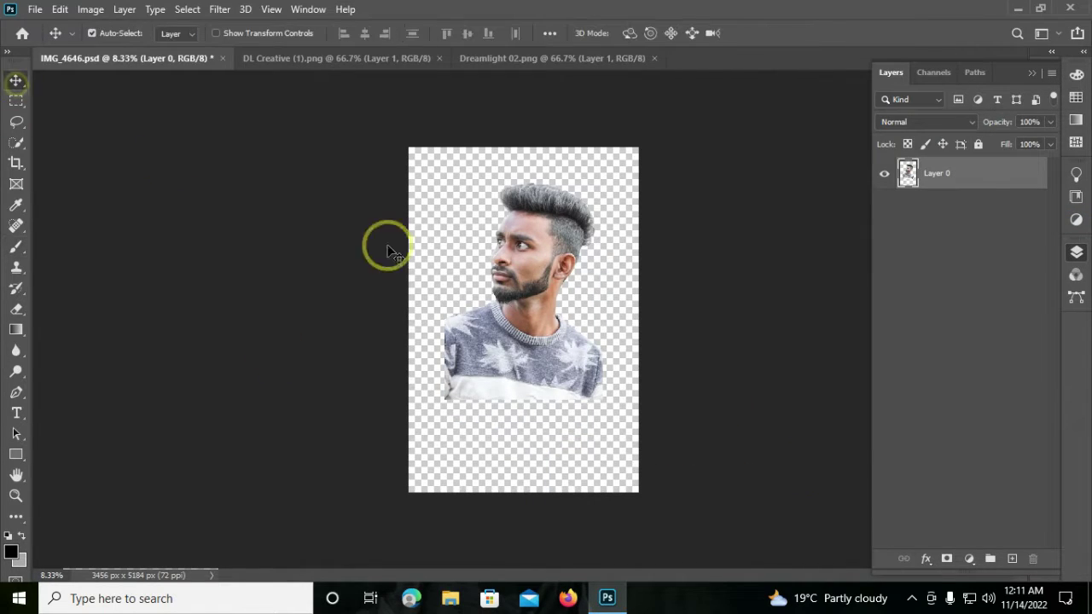
left_click(969, 558)
Step: Add a white Solid Color fill layer and place it beneath the portrait layer
left_click(981, 274)
left_click_drag(428, 163, 290, 95)
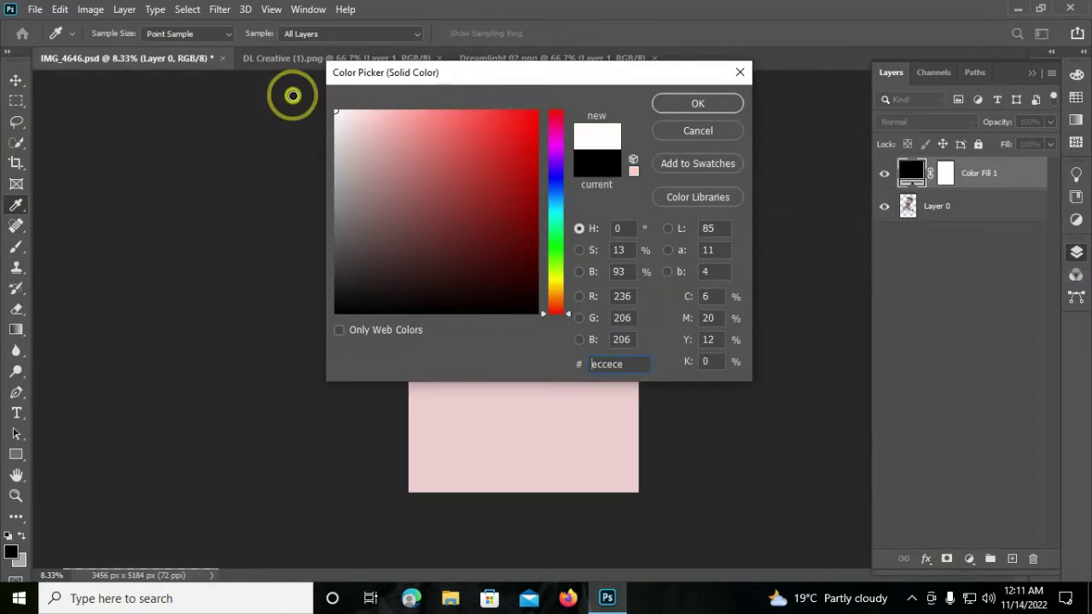
left_click(697, 103)
left_click_drag(984, 179, 979, 268)
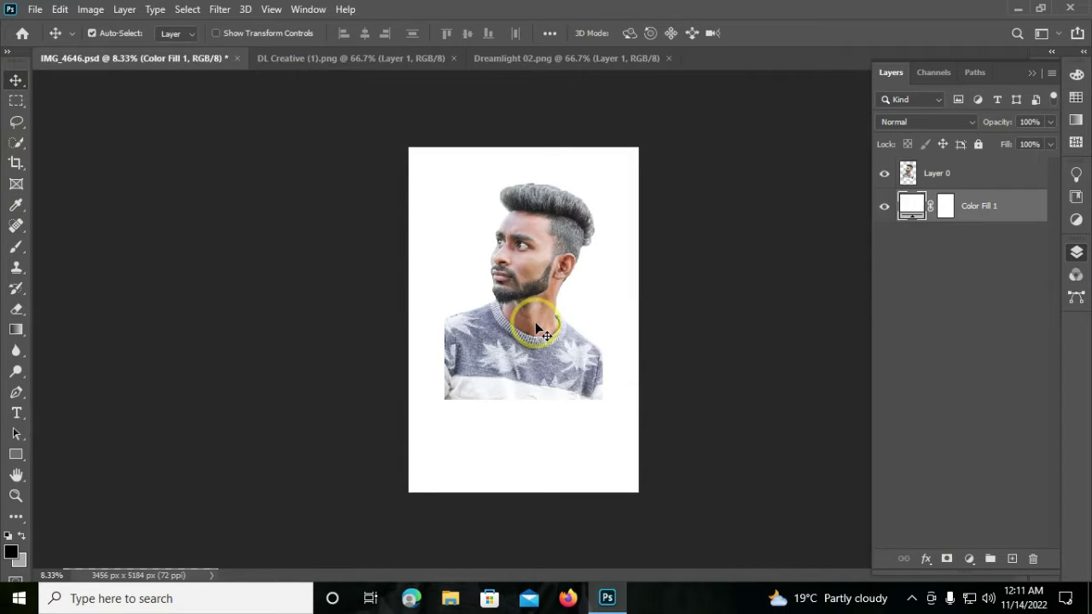
Step: Scale the portrait to about 81.39% and nudge it up and to the left
left_click_drag(536, 329, 541, 329)
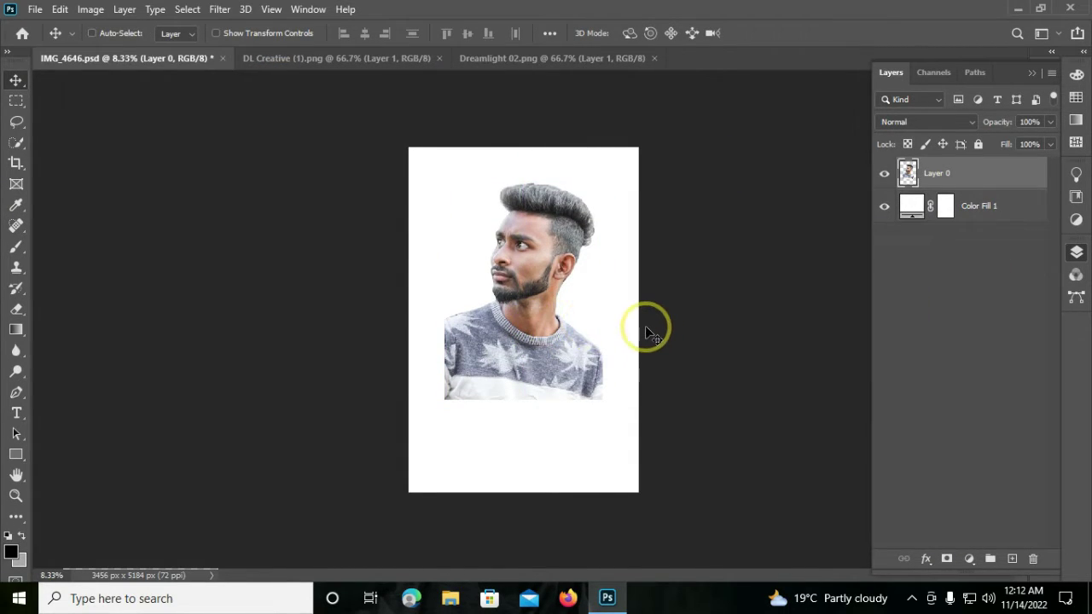
key("ctrl+t")
mouse_move(603, 399)
left_mouse_down()
mouse_move(581, 359)
mouse_move(599, 364)
left_mouse_up()
double_click(534, 328)
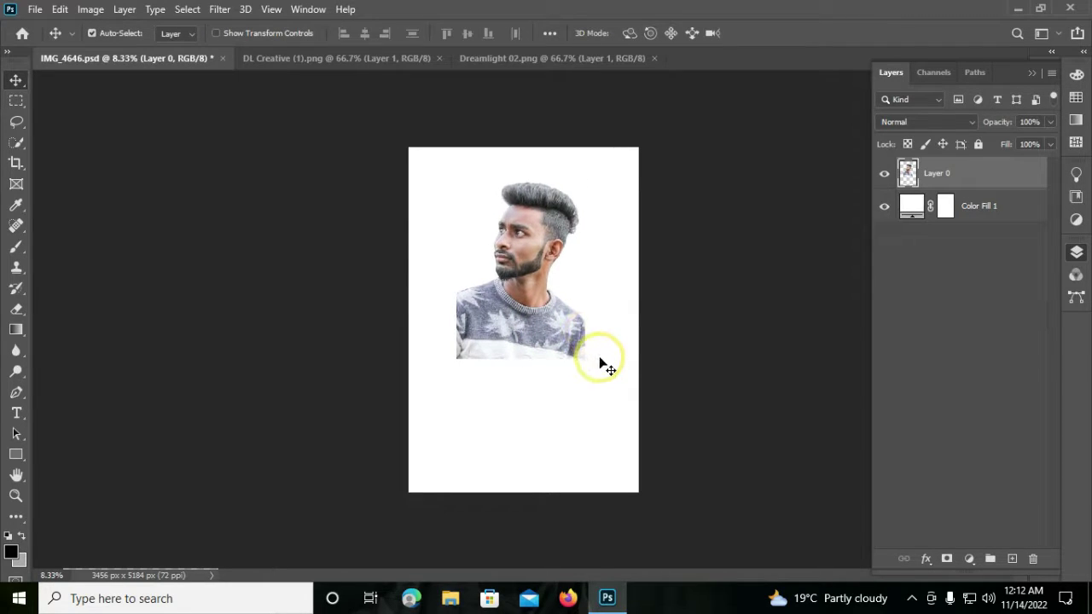
key("shift+Up")
key("shift+Up")
key("shift+Up")
key("shift+Left")
key("shift+Left")
key("ctrl+plus")
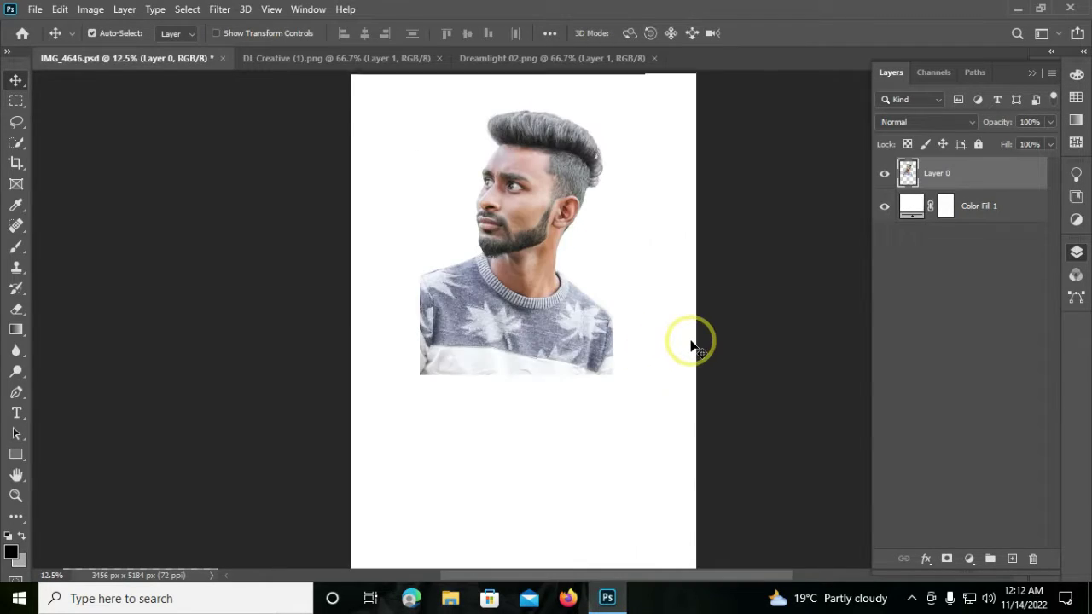
key("ctrl+plus")
key("ctrl+plus")
key("ctrl+plus")
Step: Burn the hair across the quiff and sides at Midtones 23%, with the brush reduced to 150
right_click(16, 371)
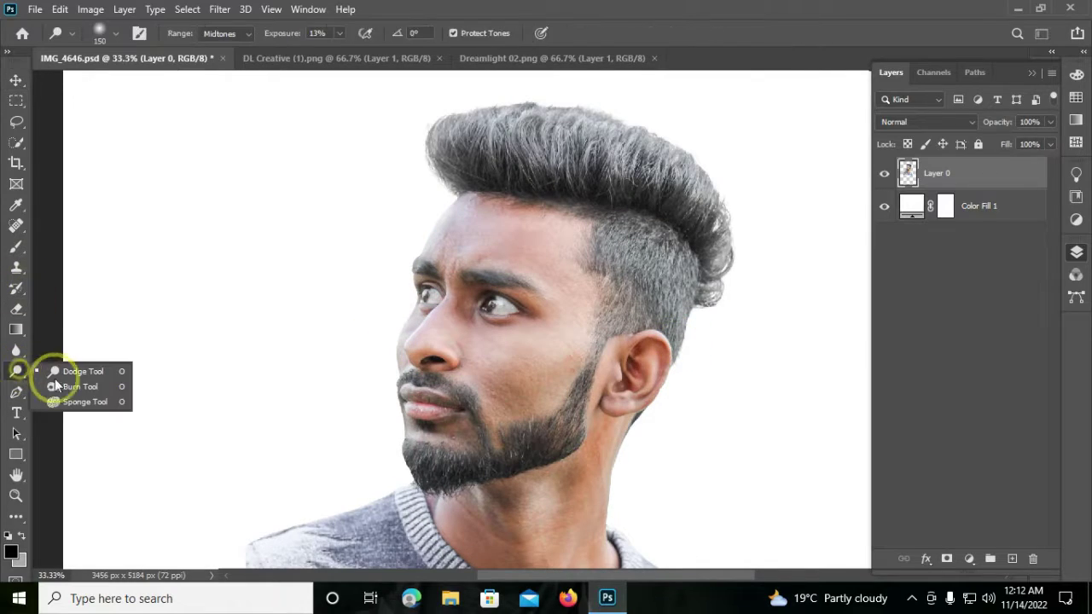
left_click(85, 370)
mouse_move(449, 143)
left_mouse_down()
mouse_move(631, 146)
mouse_move(719, 276)
mouse_move(653, 247)
mouse_move(705, 217)
mouse_move(658, 134)
mouse_move(639, 273)
mouse_move(675, 312)
mouse_move(563, 440)
left_mouse_up()
key("bracketleft")
key("bracketleft")
key("bracketleft")
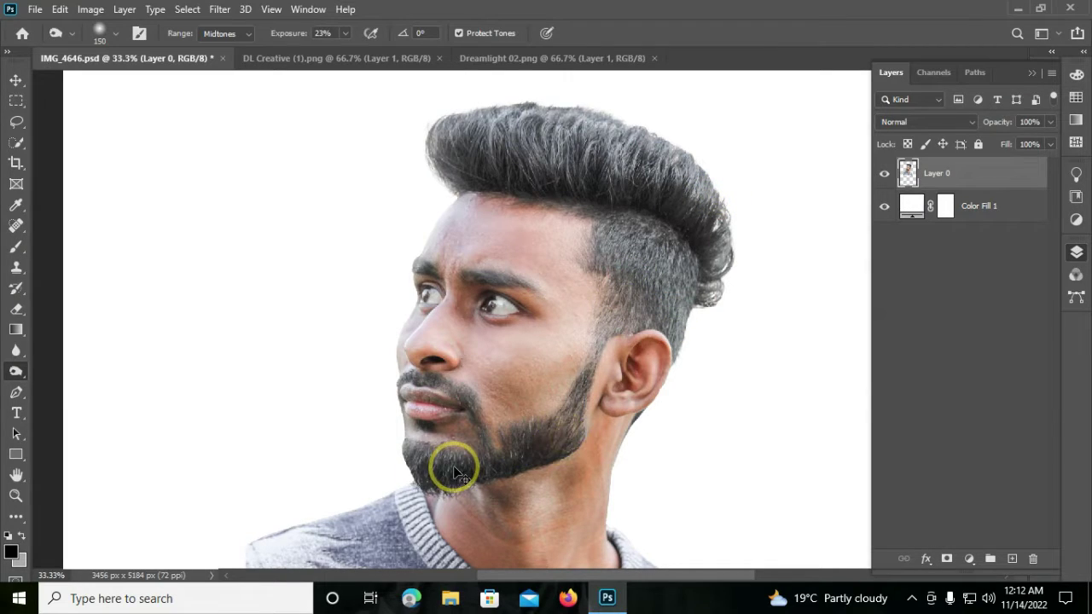
key("ctrl+minus")
key("ctrl+minus")
left_click(17, 80)
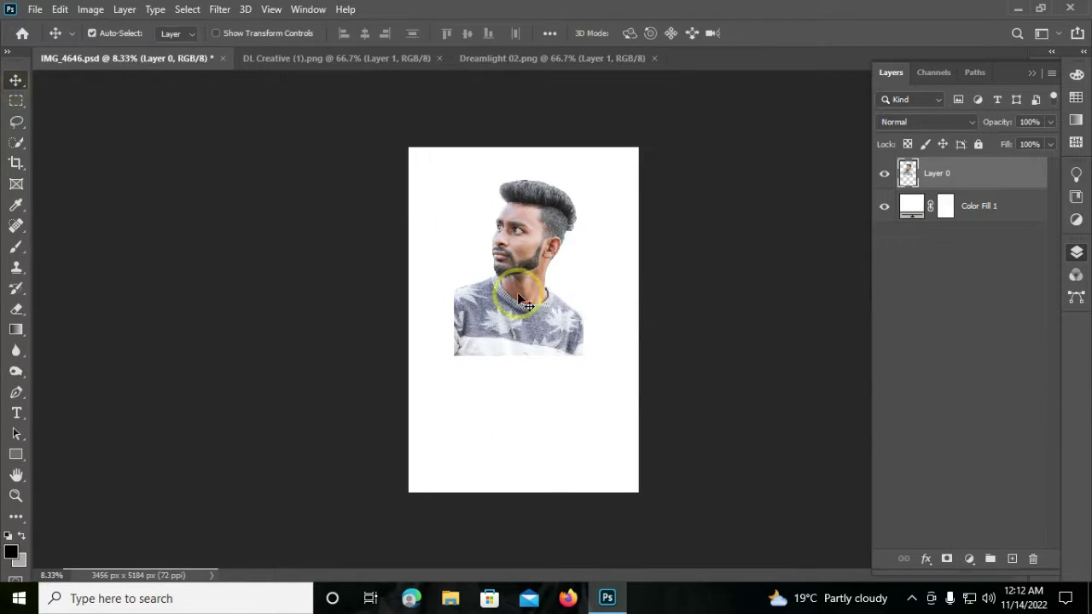
key("ctrl+plus")
key("ctrl+plus")
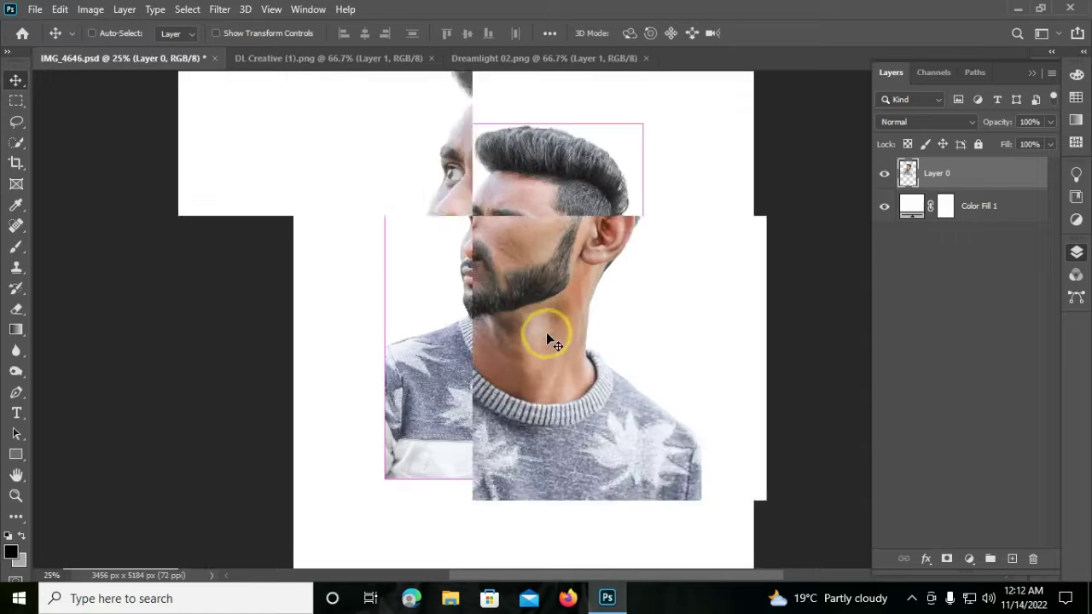
key("ctrl+plus")
Step: Bring the DL Creative fabric in, flip it, rotate and scale it to 330% over the lower face
left_click(304, 58)
left_click_drag(418, 272, 477, 315)
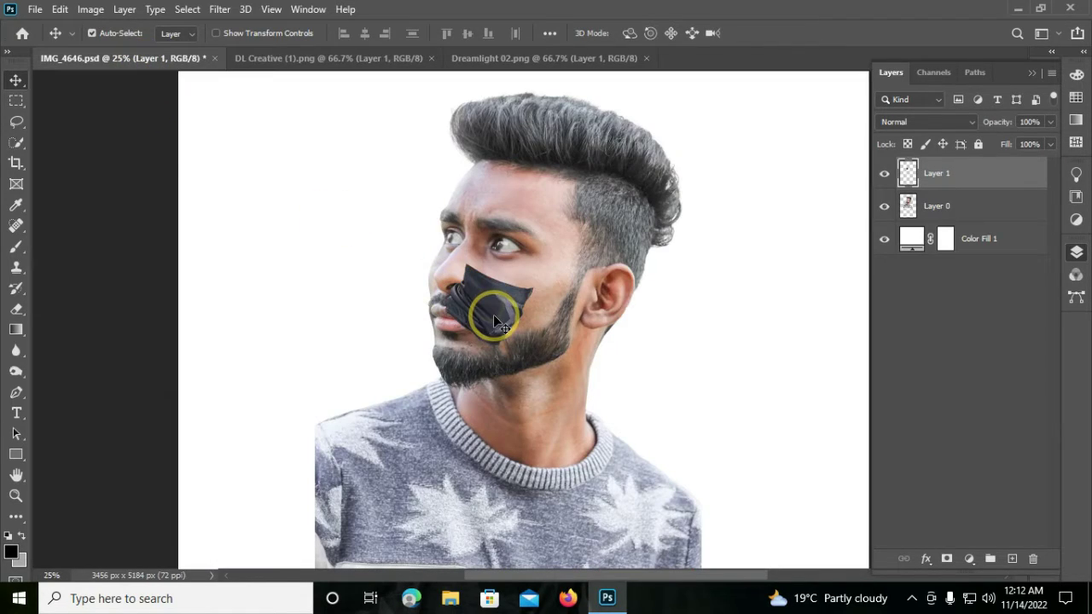
key("ctrl+t")
right_click(490, 314)
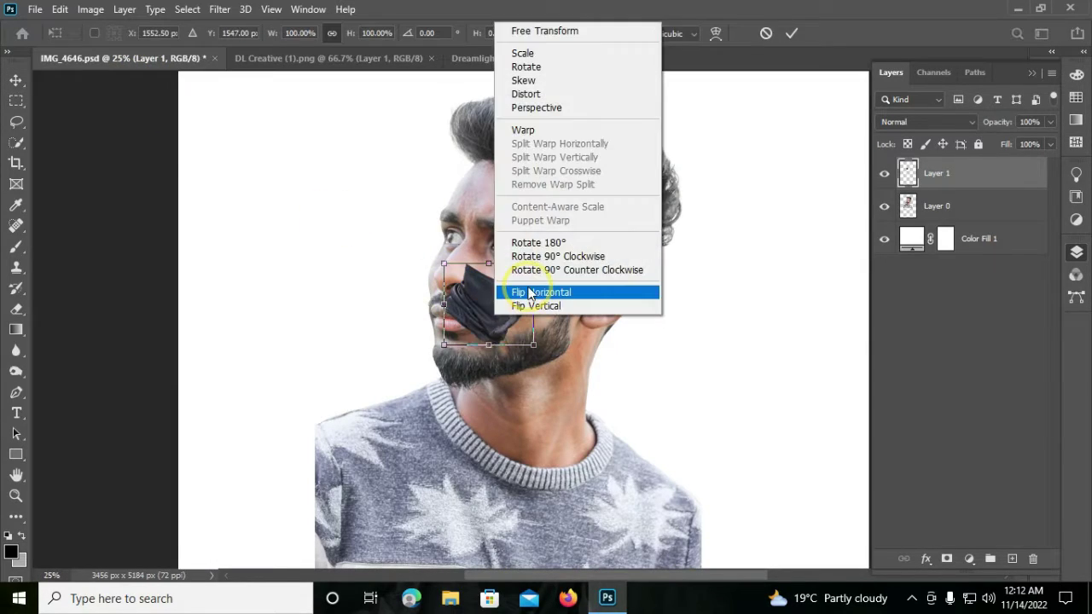
left_click(494, 288)
left_click_drag(349, 33, 452, 80)
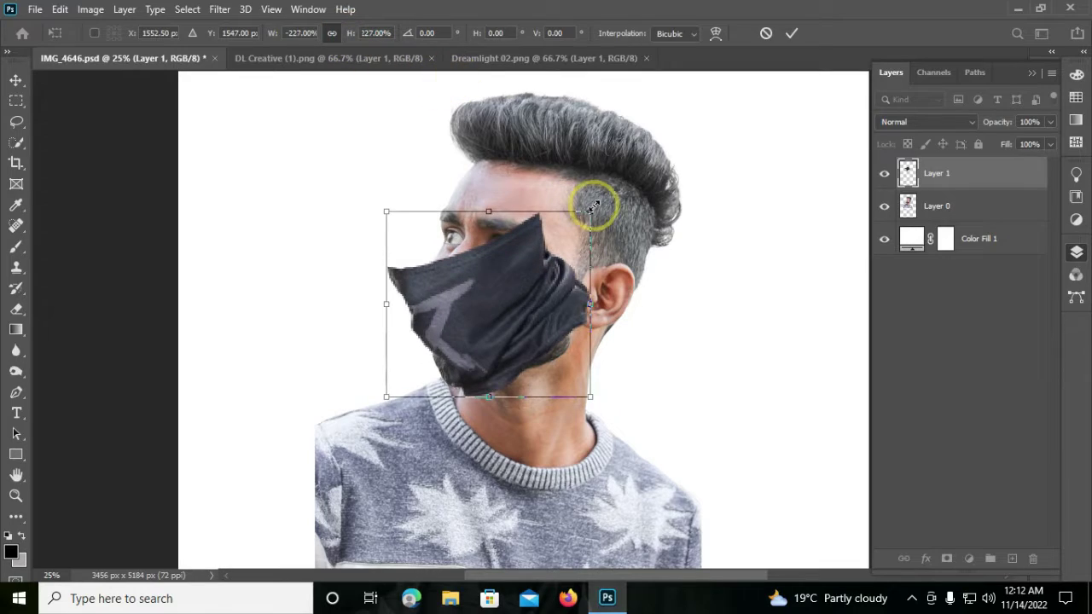
left_click_drag(600, 203, 665, 316)
left_click_drag(482, 305, 493, 350)
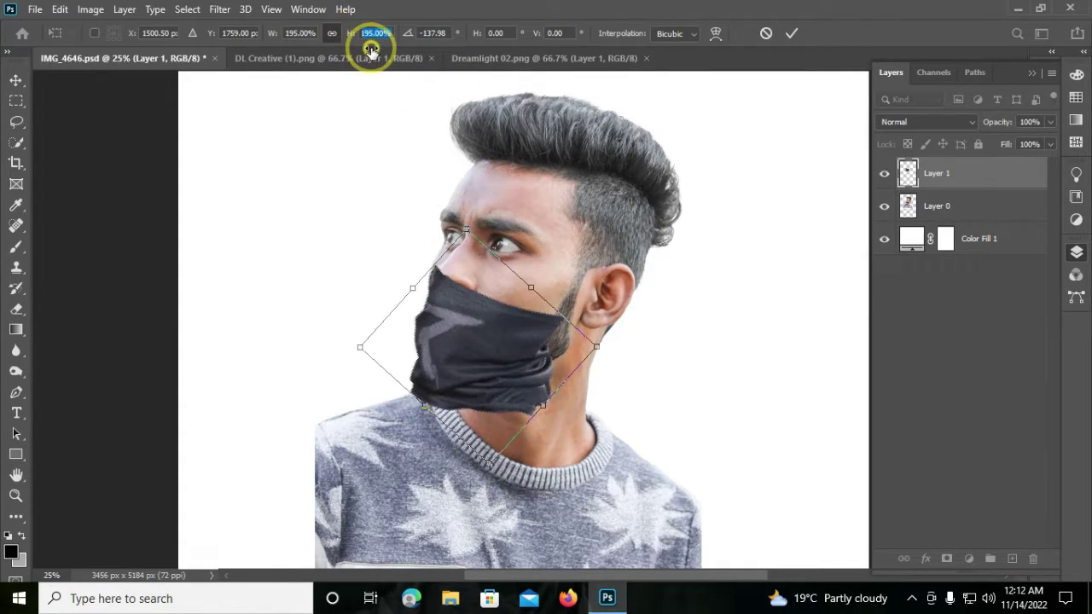
type("330")
left_click_drag(345, 38, 256, 51)
left_click_drag(484, 329, 487, 334)
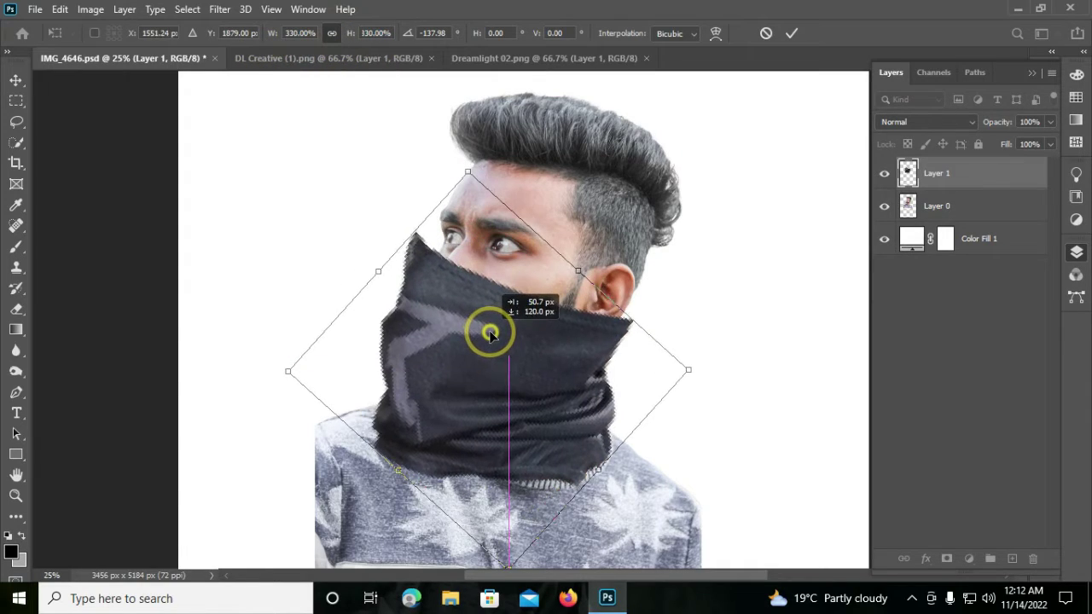
key("Return")
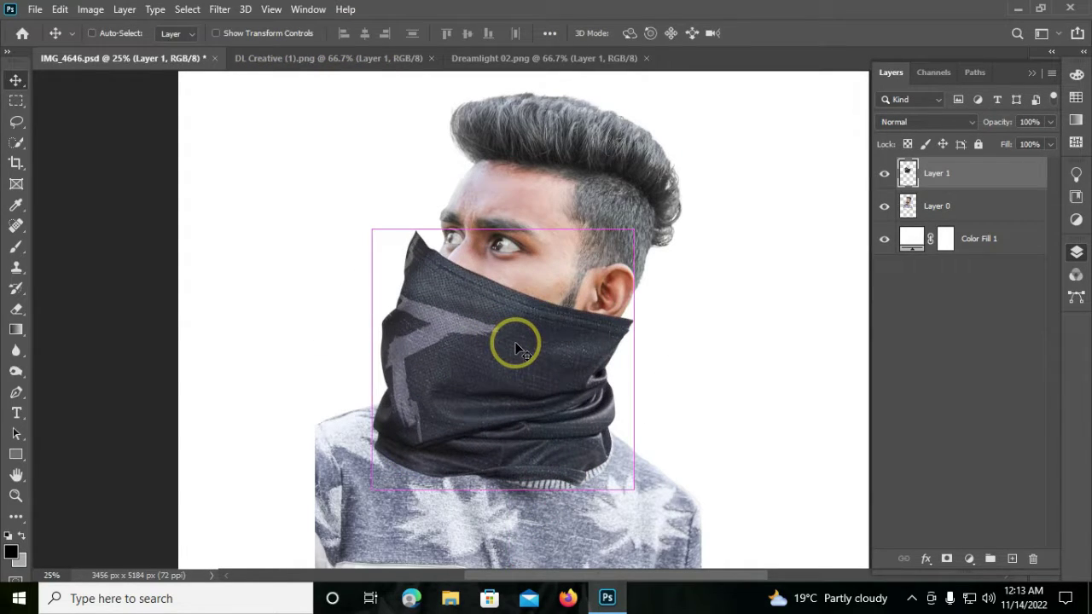
Step: Rescale the fabric to about 86% and shift it slightly right and down
key("ctrl+t")
left_click_drag(635, 488, 598, 453)
left_click_drag(531, 386, 553, 401)
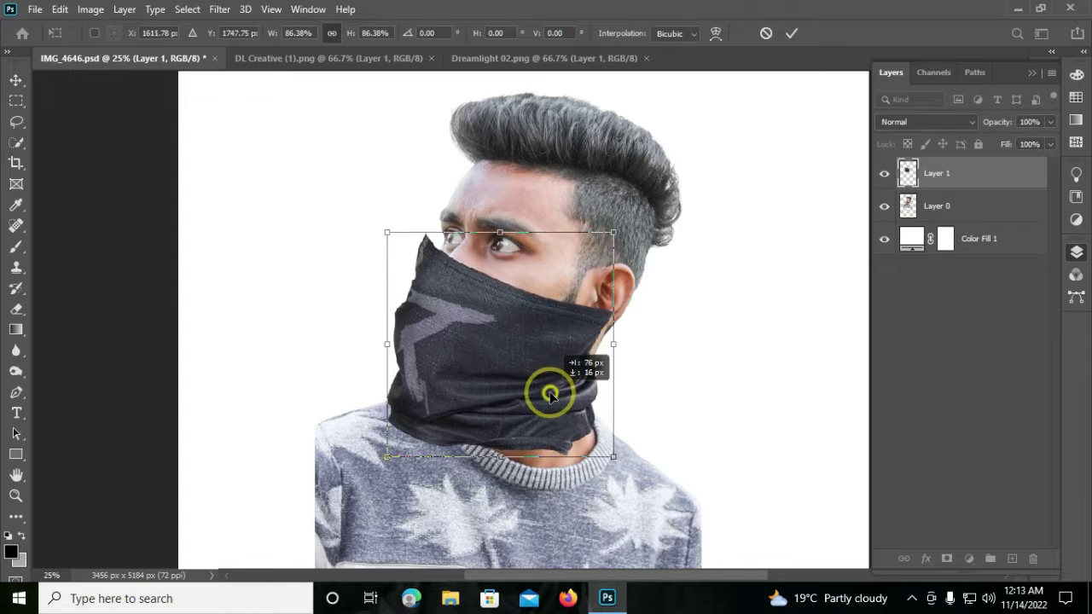
key("Return")
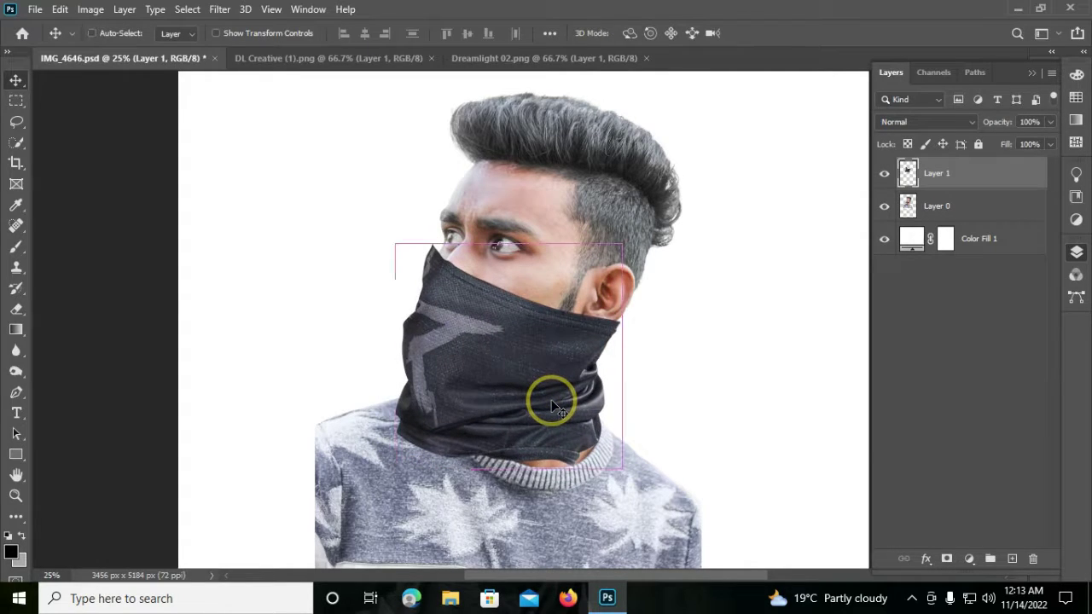
key("ctrl+plus")
key("ctrl+minus")
key("ctrl+t")
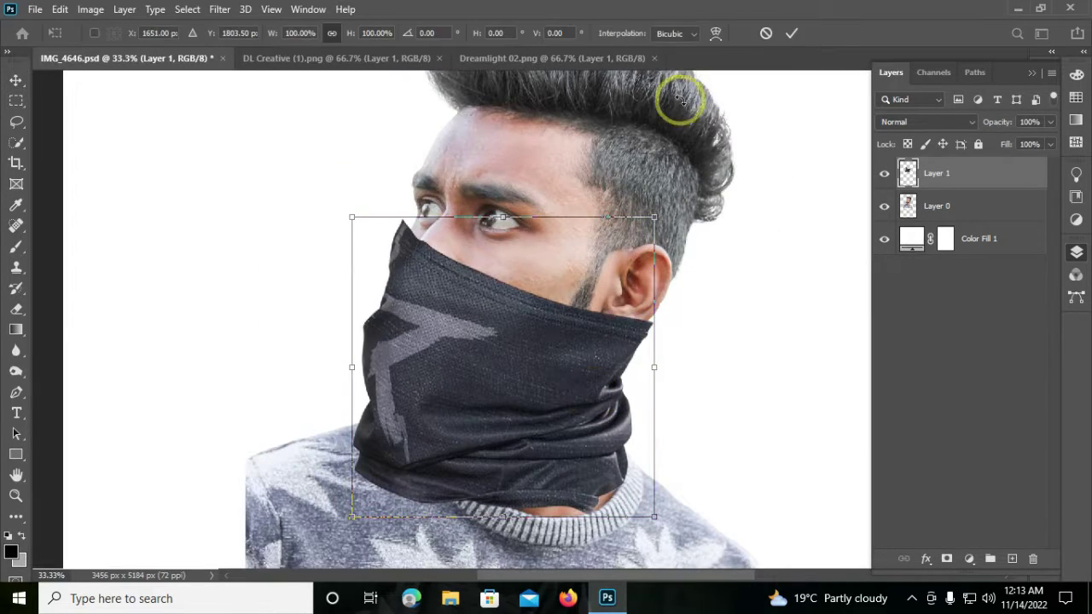
left_click(714, 32)
Step: Warp the gaiter's top-left corner and ear-side edge inward in two warp passes
left_click_drag(353, 220, 363, 243)
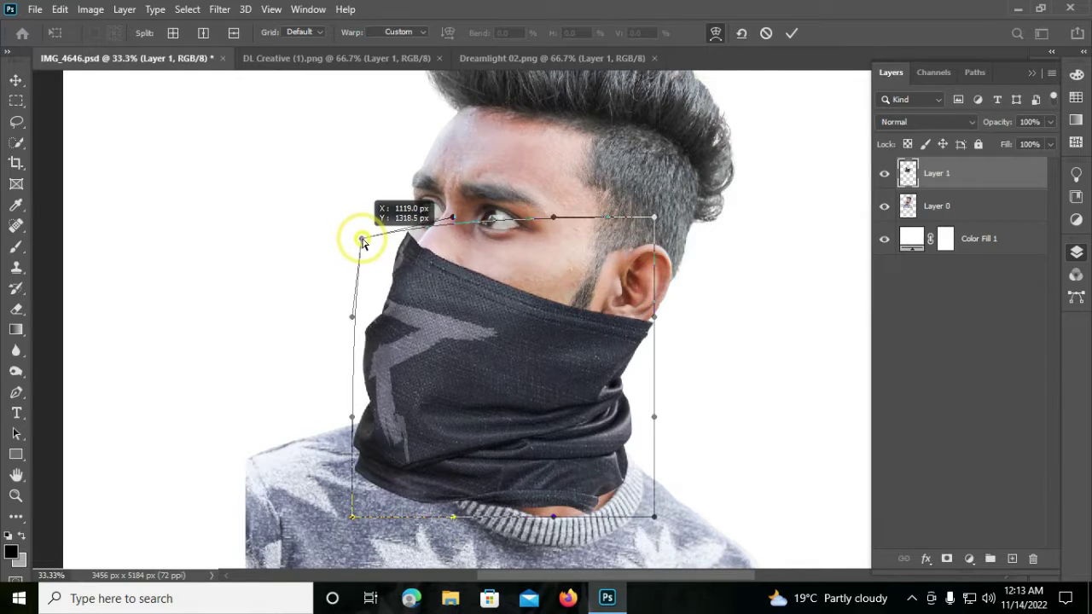
left_click_drag(653, 318, 651, 315)
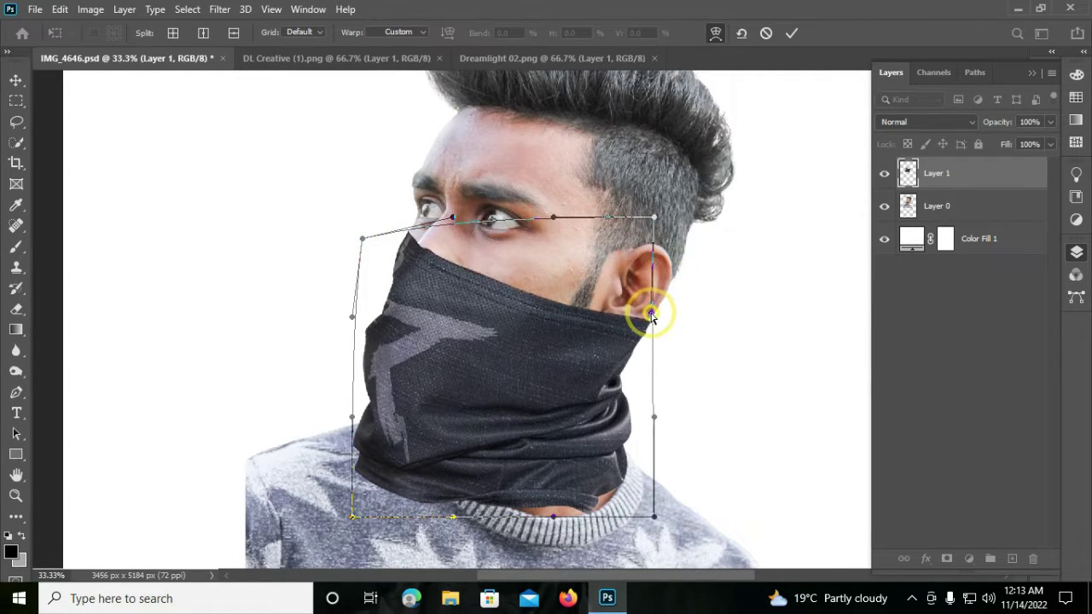
left_click(790, 33)
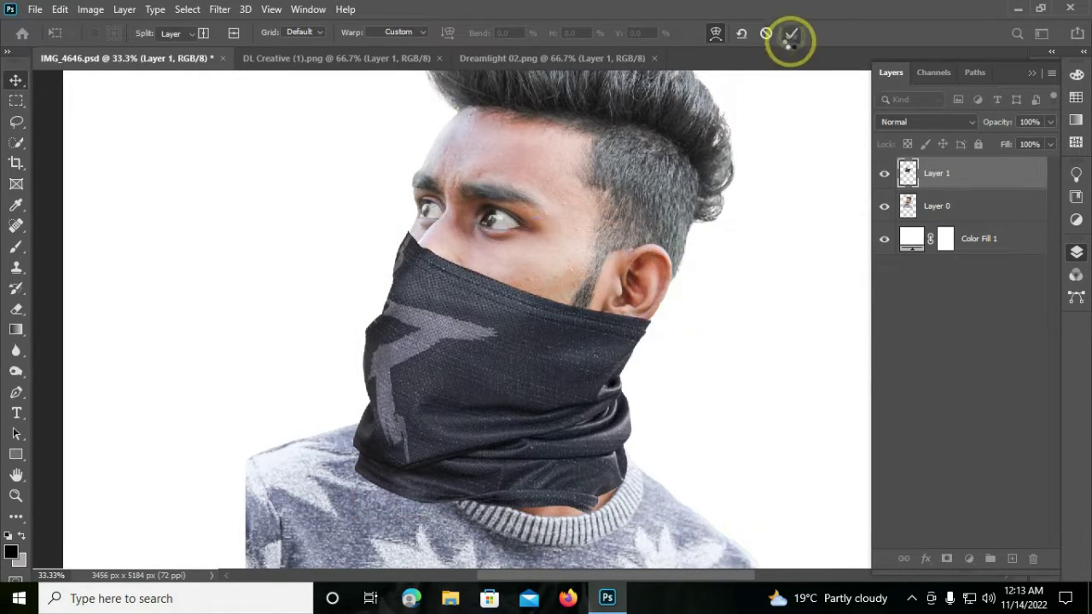
scroll(389, 285, "up", 1)
scroll(353, 275, "up", 1)
scroll(240, 302, "up", 2)
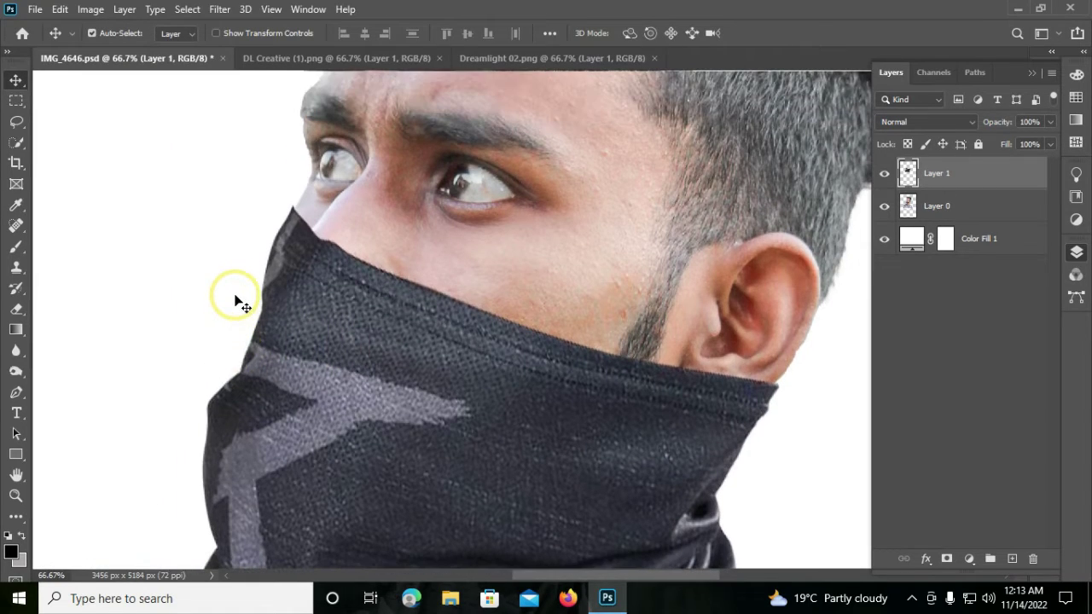
key("ctrl+t")
left_click(714, 33)
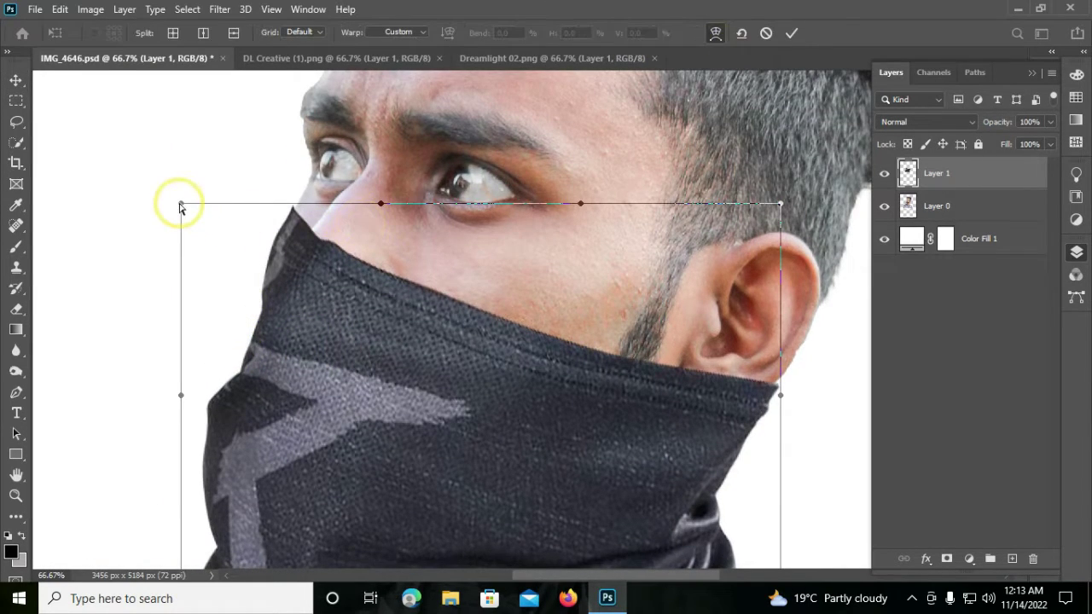
left_click_drag(181, 209, 184, 211)
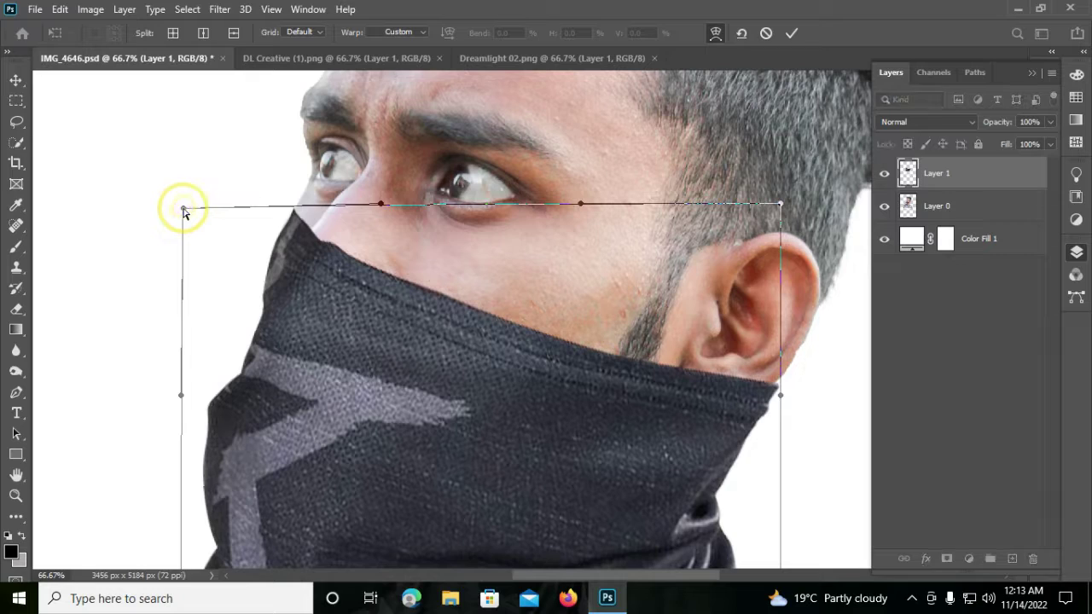
left_click(789, 39)
Step: Compare the gaiter before and after warping with undo and redo
key("ctrl+minus")
key("ctrl+minus")
key("ctrl+minus")
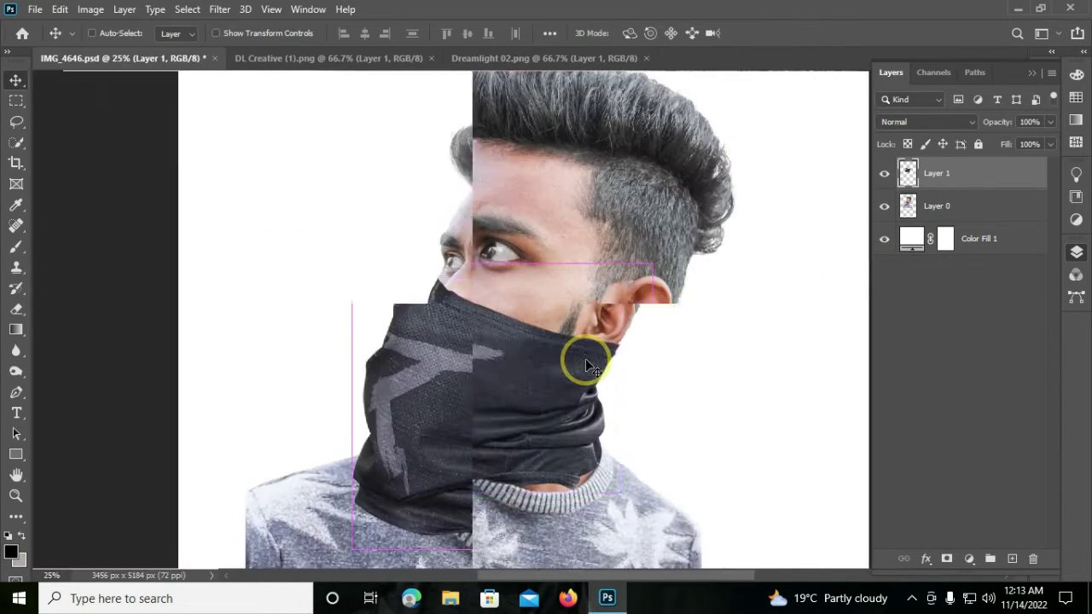
key("ctrl+z")
key("ctrl+shift+z")
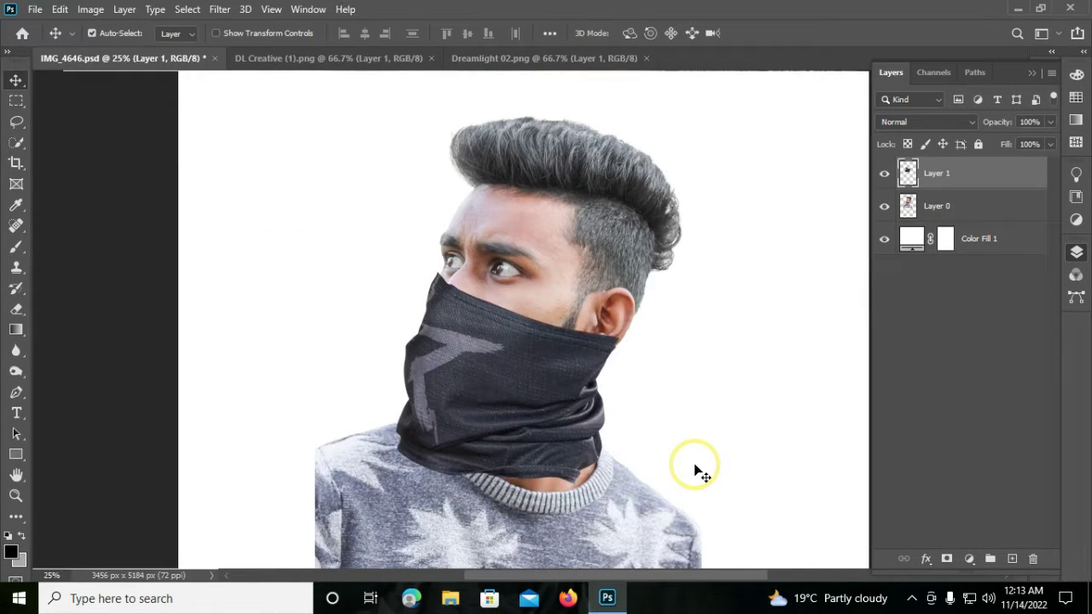
key("ctrl+z")
key("ctrl+minus")
key("ctrl+minus")
key("ctrl+minus")
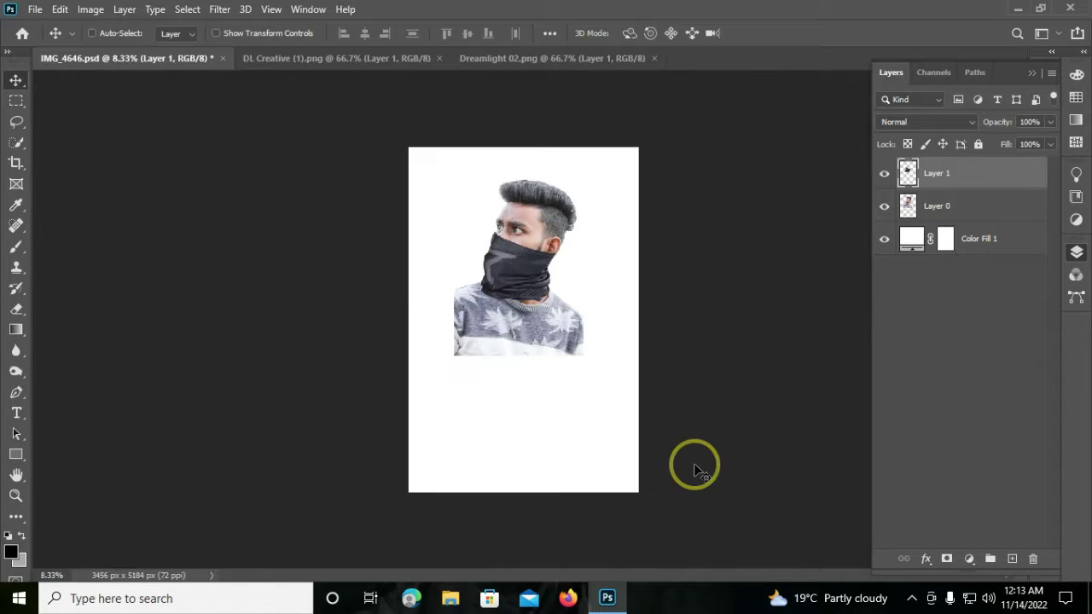
key("ctrl+plus")
key("ctrl+plus")
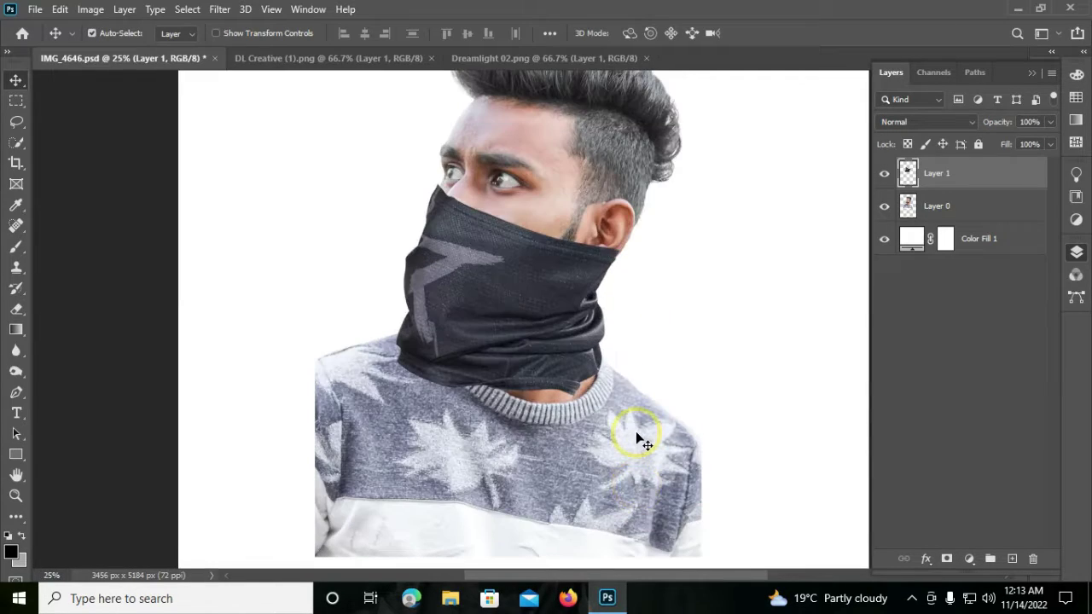
Step: Re-warp the gaiter's ear edge, corners and lower edges to hug the face and neck
key("ctrl+t")
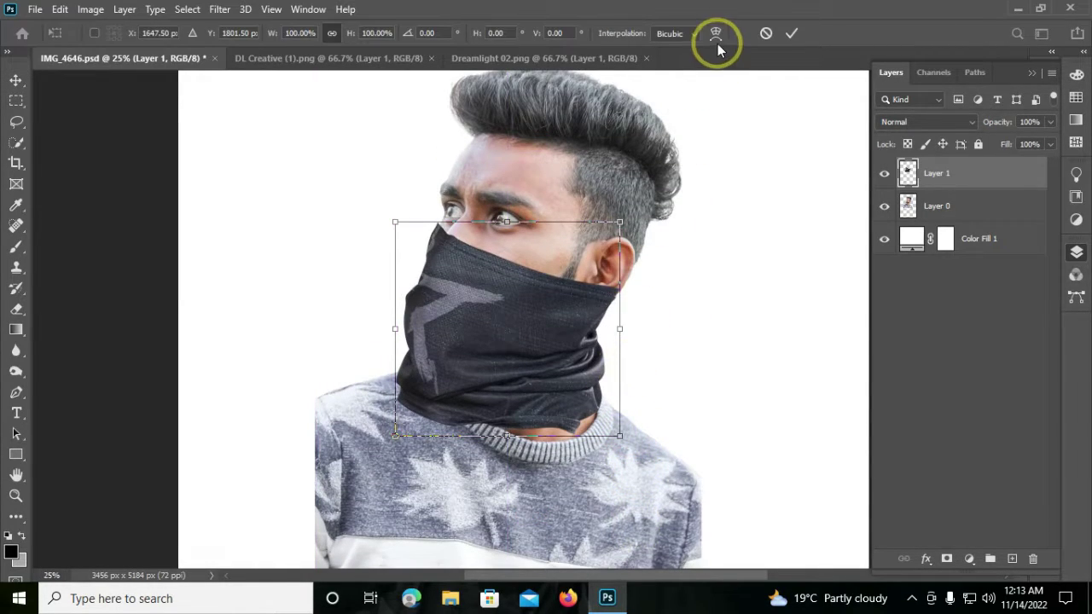
left_click(717, 41)
left_click_drag(622, 301, 560, 293)
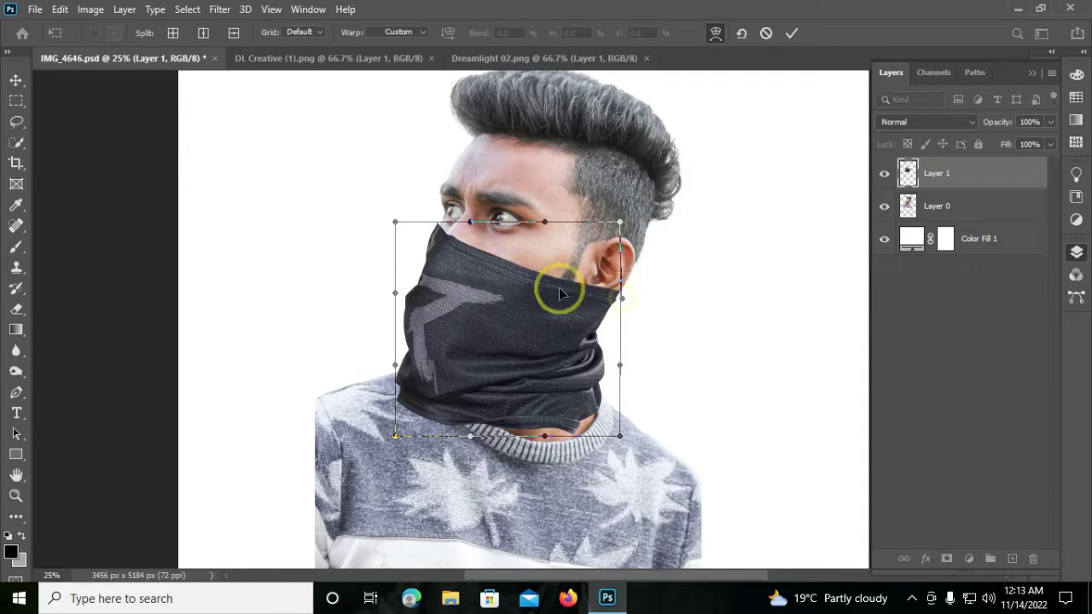
left_click_drag(395, 225, 395, 226)
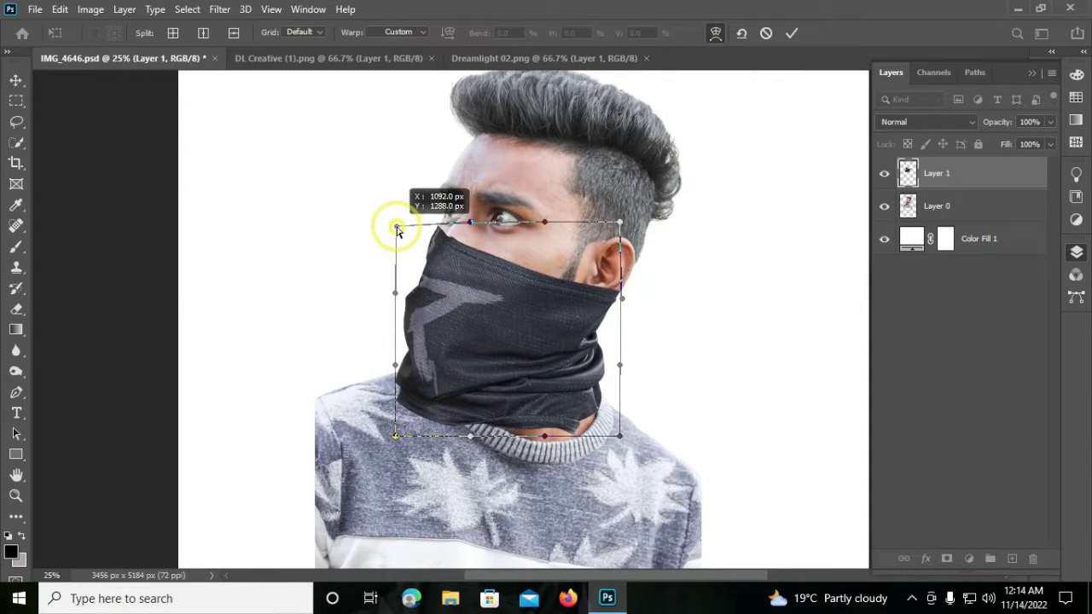
left_click_drag(395, 436, 437, 447)
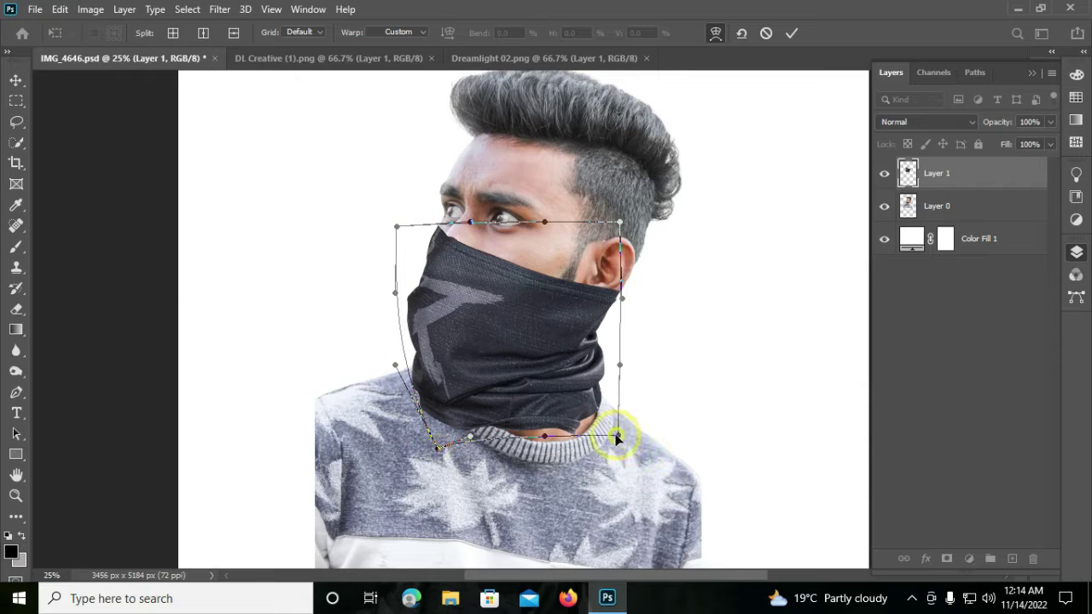
left_click_drag(616, 438, 586, 433)
left_click_drag(395, 366, 415, 371)
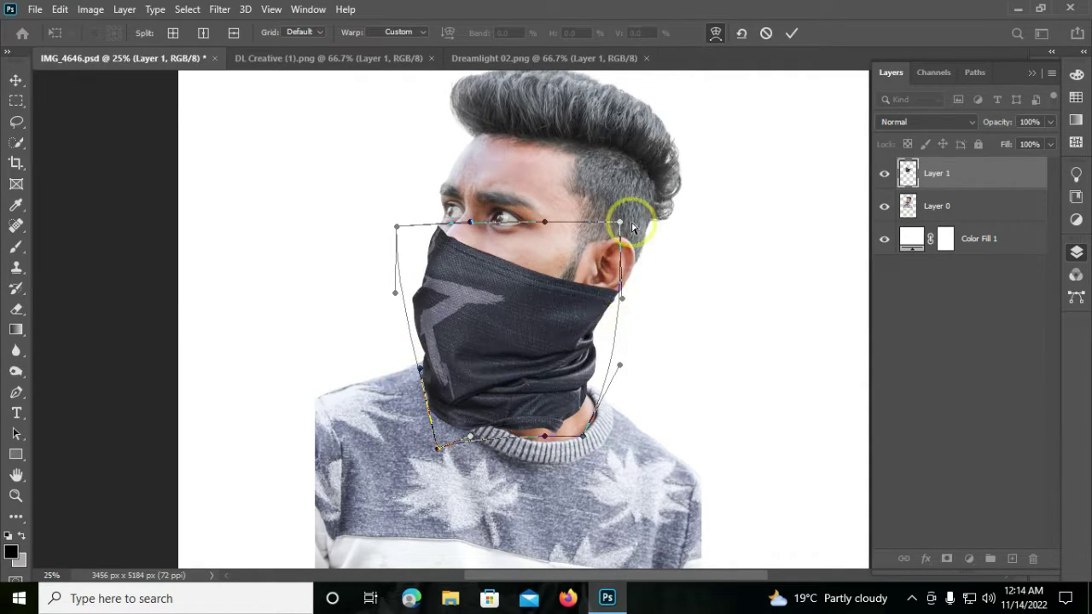
left_click_drag(625, 228, 625, 229)
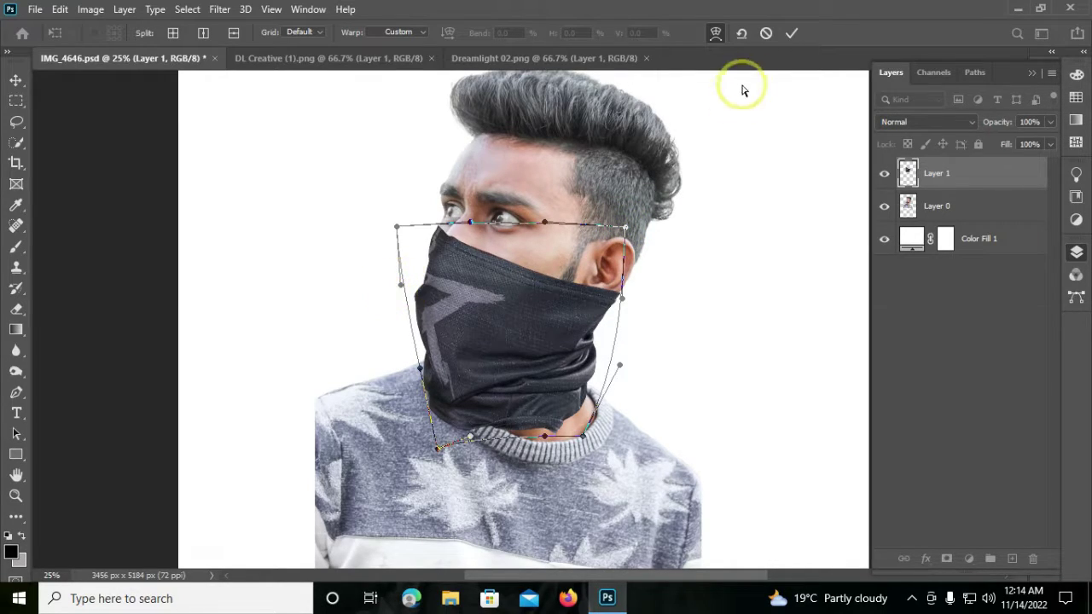
left_click(791, 32)
key("ctrl+minus")
key("ctrl+minus")
key("ctrl+minus")
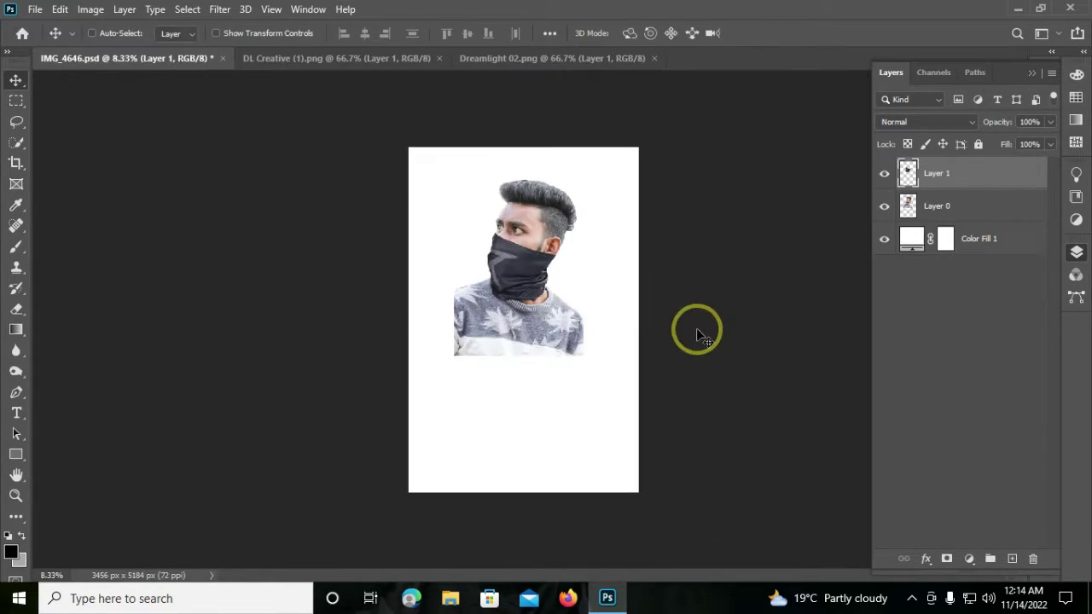
key("ctrl")
Step: Add a new empty Layer 2 above the portrait Layer 0
key("ctrl+plus")
key("ctrl+plus")
key("ctrl+plus")
key("ctrl+plus")
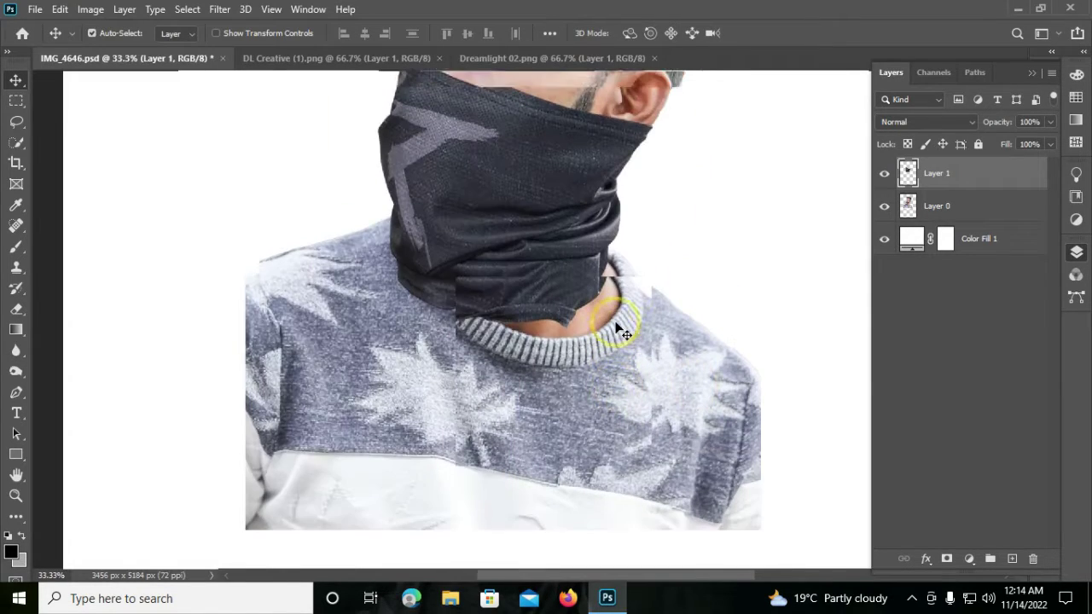
scroll(622, 331, "up", 2)
key("ctrl+plus")
left_click(994, 203)
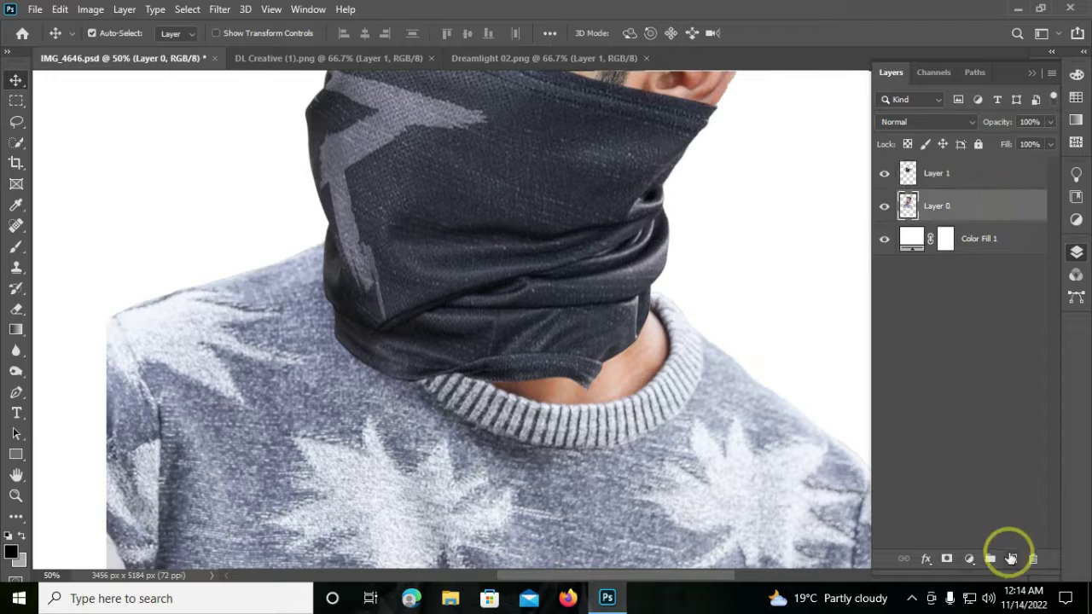
left_click(1012, 559)
Step: Paint soft dark shading along the gaiter's edges on Layer 2 with a 125–150 px brush
left_click(16, 247)
right_click(445, 227)
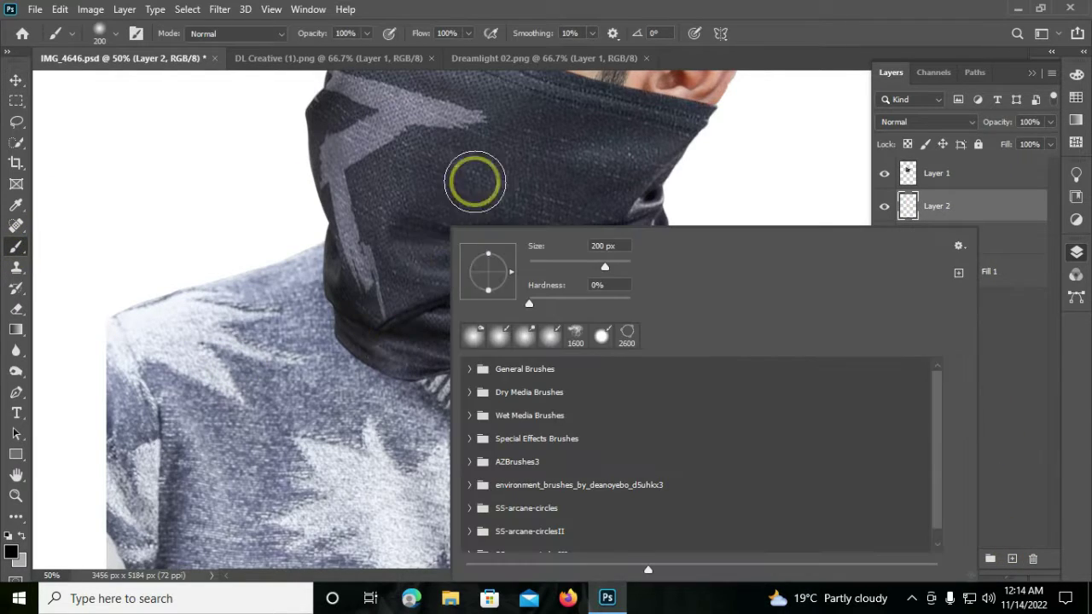
key("Escape")
mouse_move(386, 331)
left_mouse_down()
mouse_move(371, 304)
mouse_move(373, 246)
mouse_move(398, 332)
left_mouse_up()
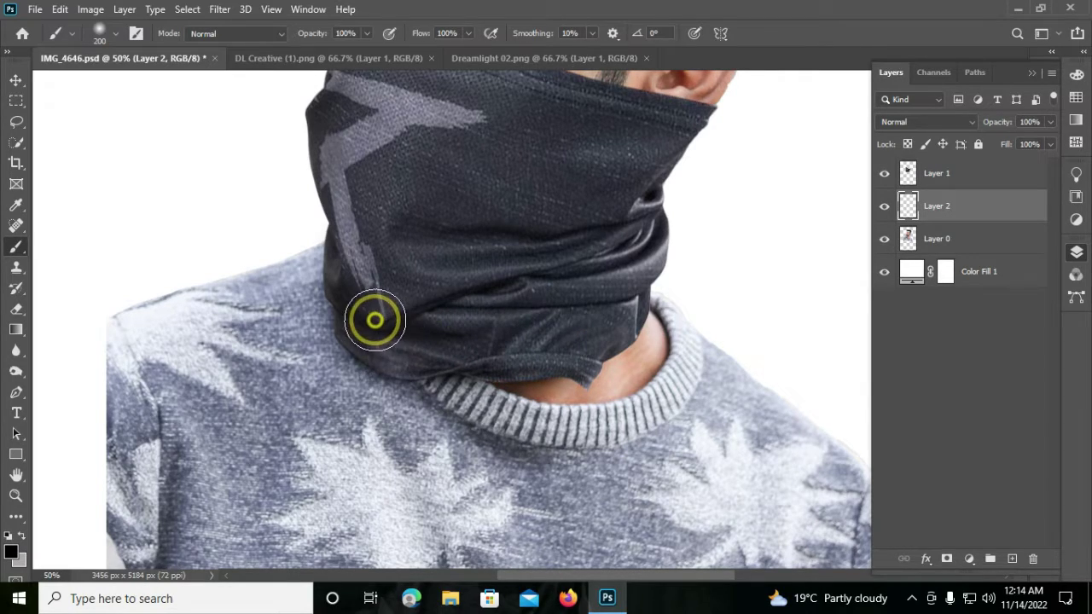
key("bracketleft")
key("bracketleft")
key("bracketleft")
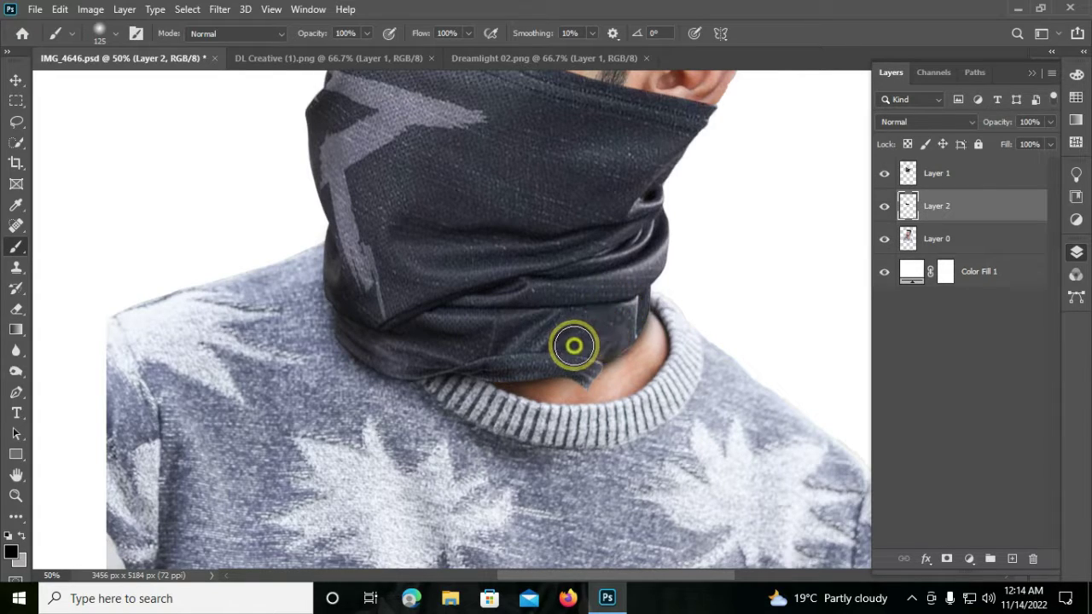
scroll(555, 341, "up", 1)
scroll(555, 343, "up", 3)
scroll(511, 337, "up", 2)
key("bracketright")
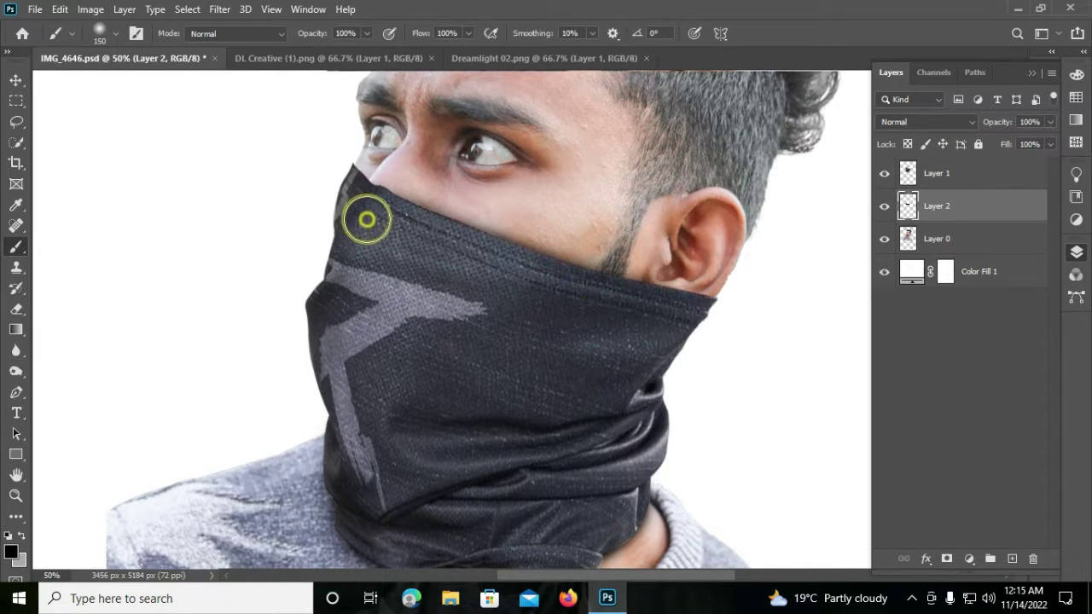
scroll(450, 356, "down", 3)
scroll(450, 357, "down", 2)
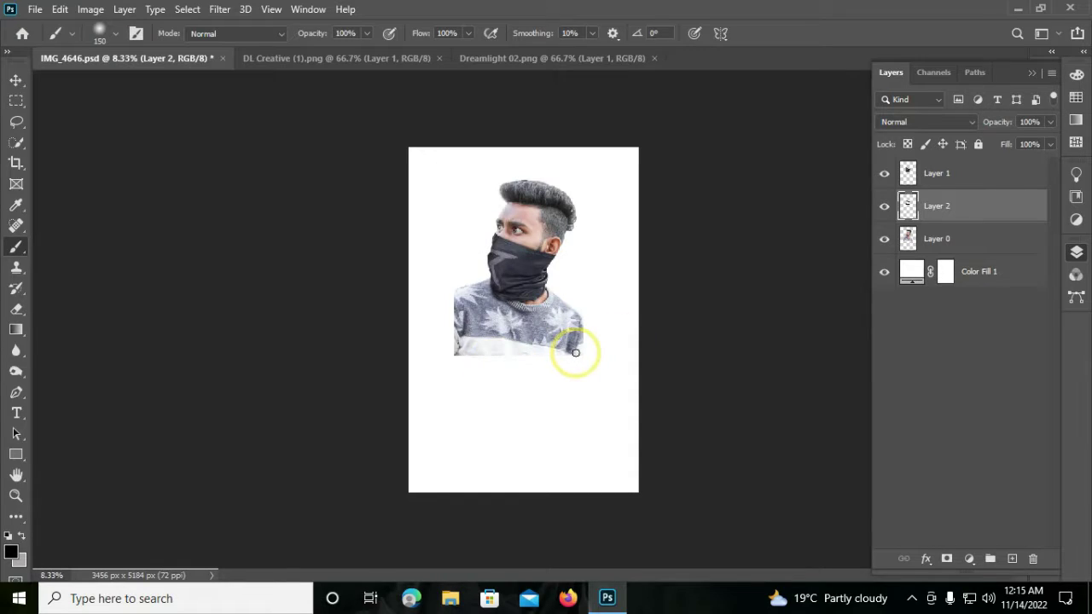
left_click(973, 274)
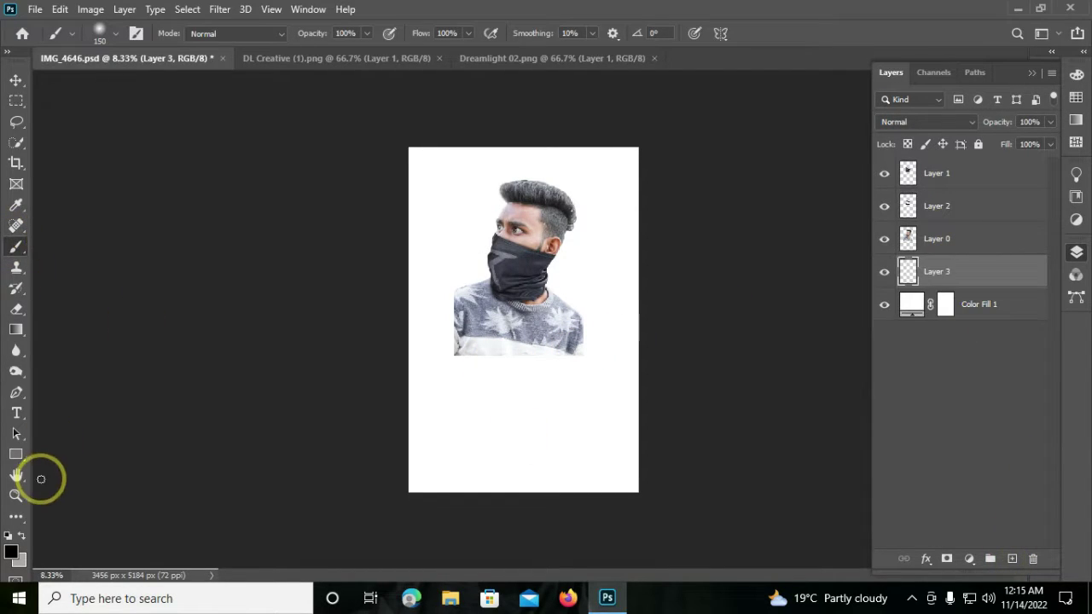
Step: Set the foreground to light grey #a5a3a3 and pick a cloud brush from the environment brushes
left_click(15, 547)
left_click_drag(337, 179, 336, 183)
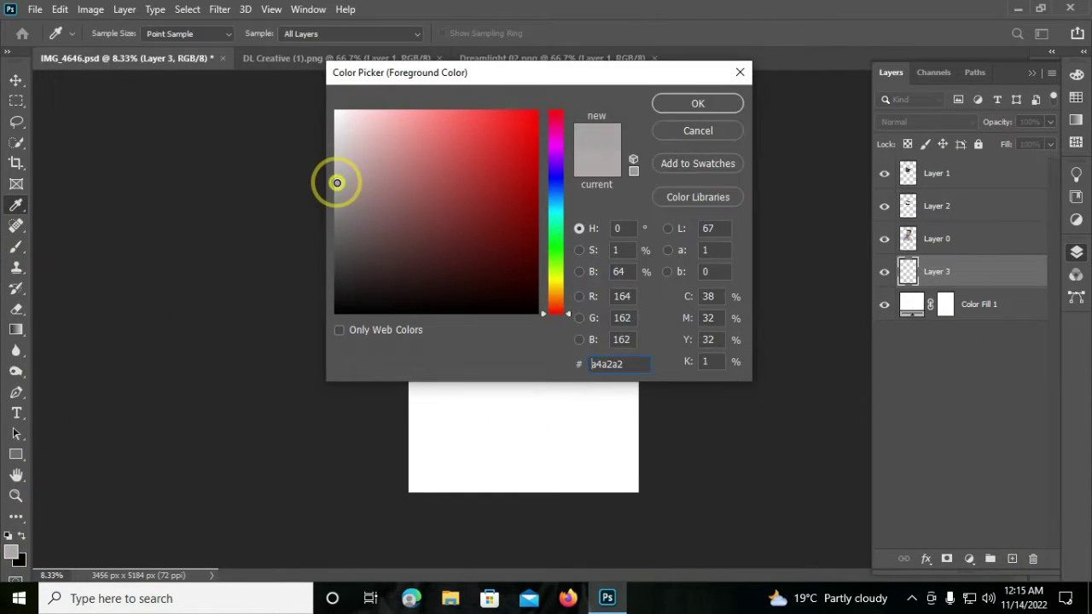
left_click(698, 104)
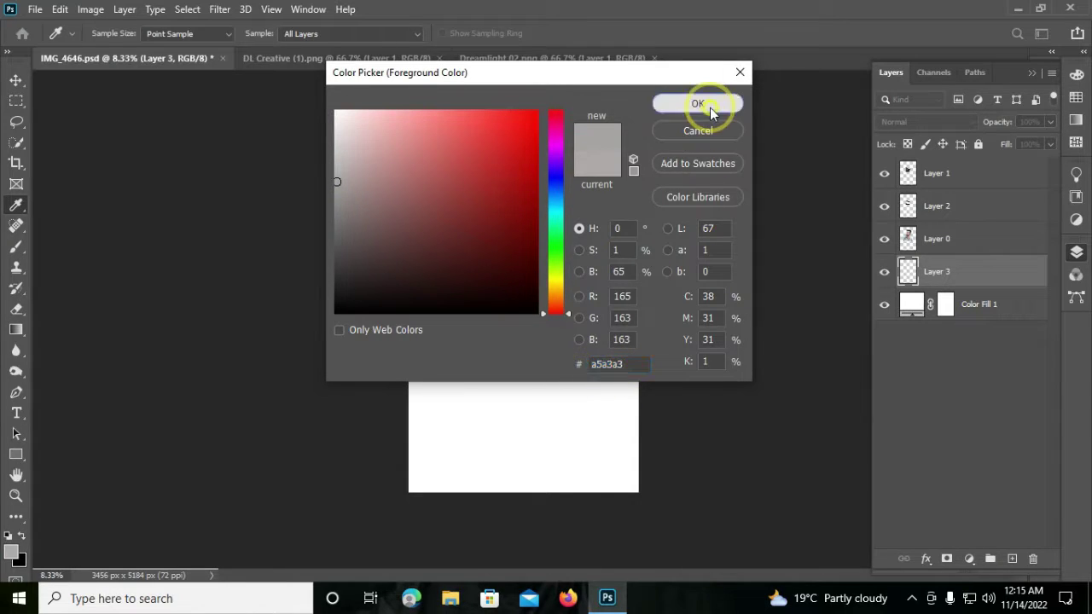
right_click(421, 188)
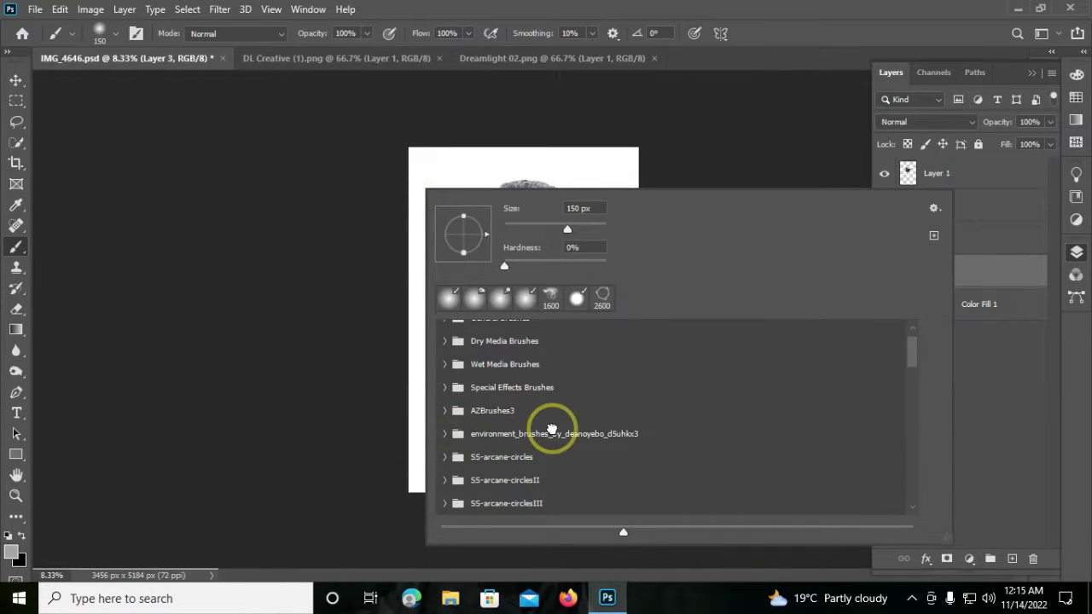
left_click(551, 429)
left_click(517, 487)
left_click(620, 6)
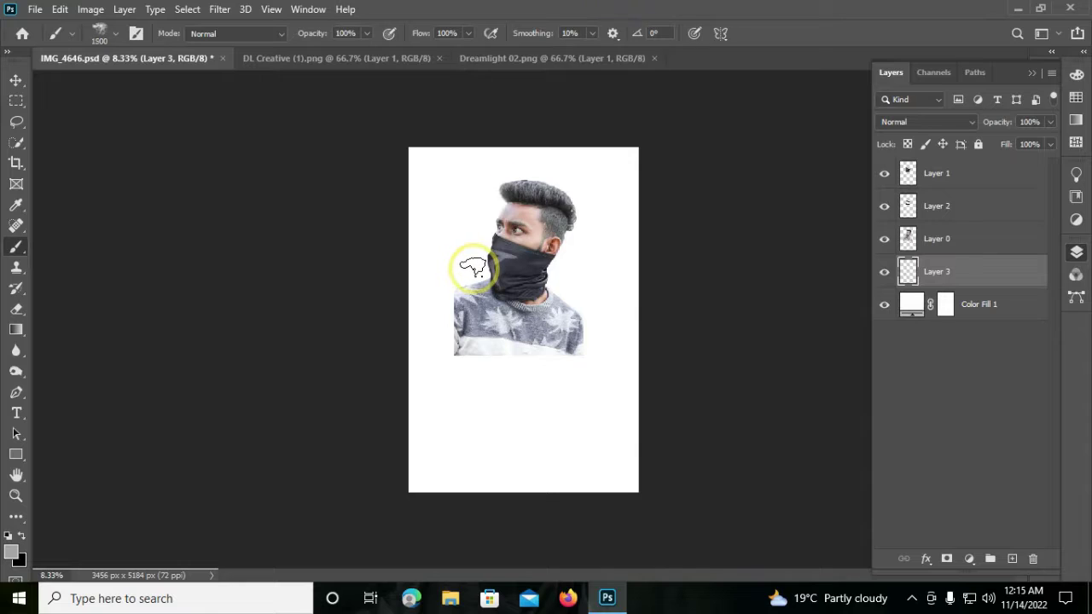
Step: Enlarge the cloud brush to about 2100 px and paint grey smoke around the head and across the canvas
key("bracketright")
key("bracketright")
key("bracketright")
left_click_drag(461, 268, 646, 231)
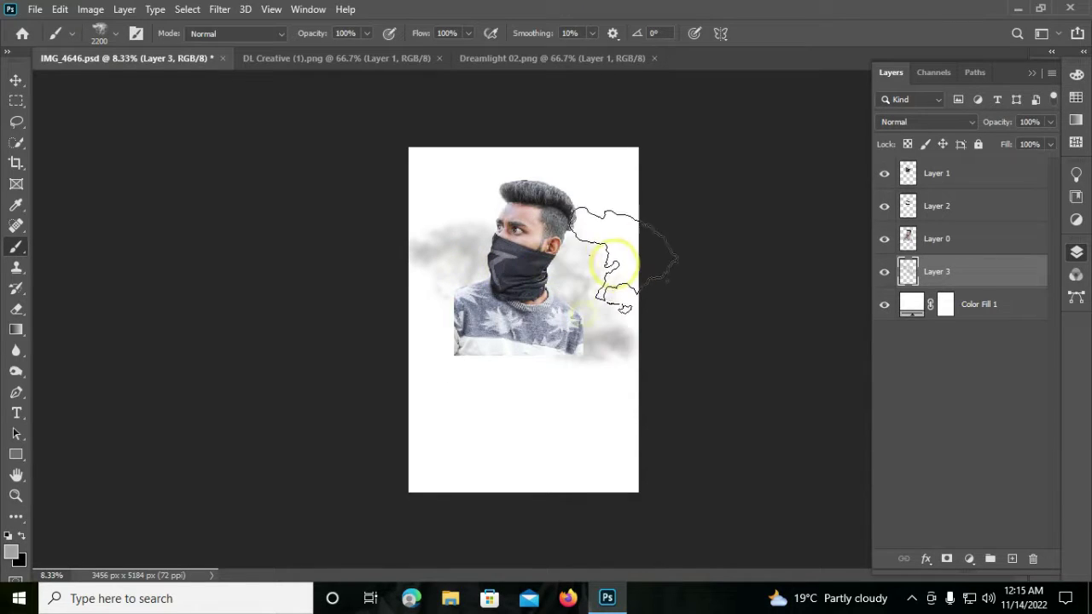
mouse_move(624, 334)
left_mouse_down()
mouse_move(597, 171)
mouse_move(438, 268)
mouse_move(500, 316)
mouse_move(443, 318)
mouse_move(426, 463)
mouse_move(531, 493)
mouse_move(623, 480)
mouse_move(607, 390)
mouse_move(622, 373)
mouse_move(556, 416)
left_mouse_up()
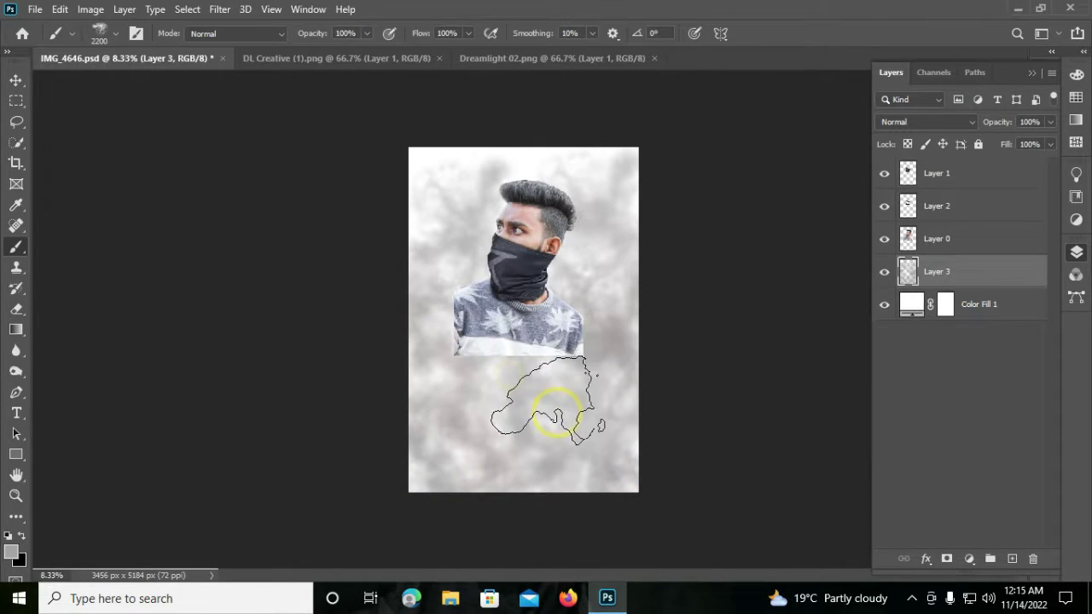
mouse_move(512, 310)
left_mouse_down()
mouse_move(475, 151)
mouse_move(597, 395)
left_mouse_up()
Step: Mask Layer 0 and paint black cloud strokes at 1100–1200 px to fade the shoulders and lower sweater
left_click(975, 241)
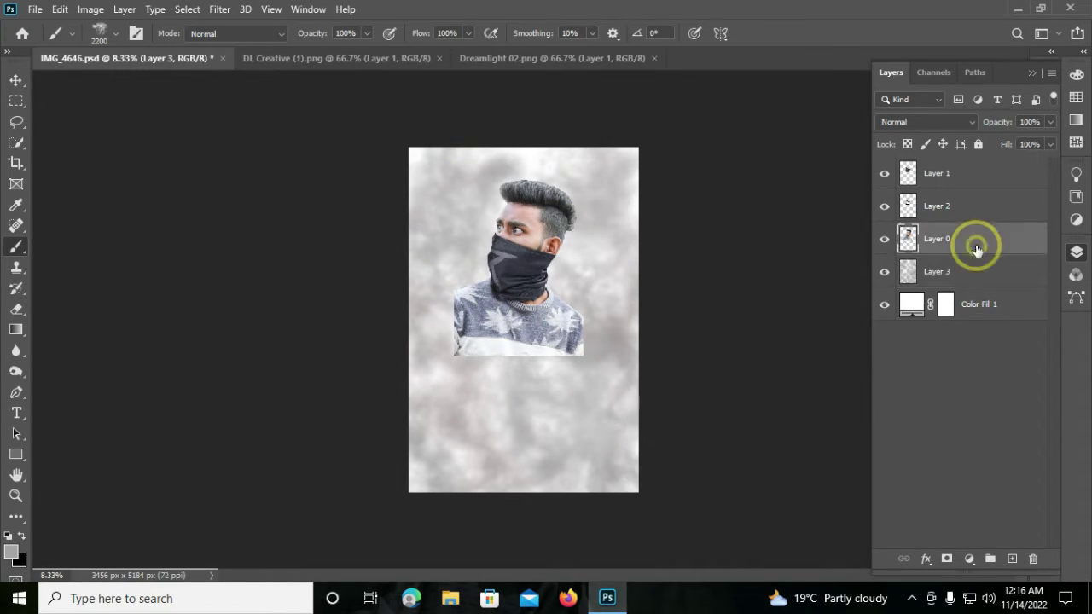
left_click(945, 558)
key("ctrl+plus")
key("ctrl+plus")
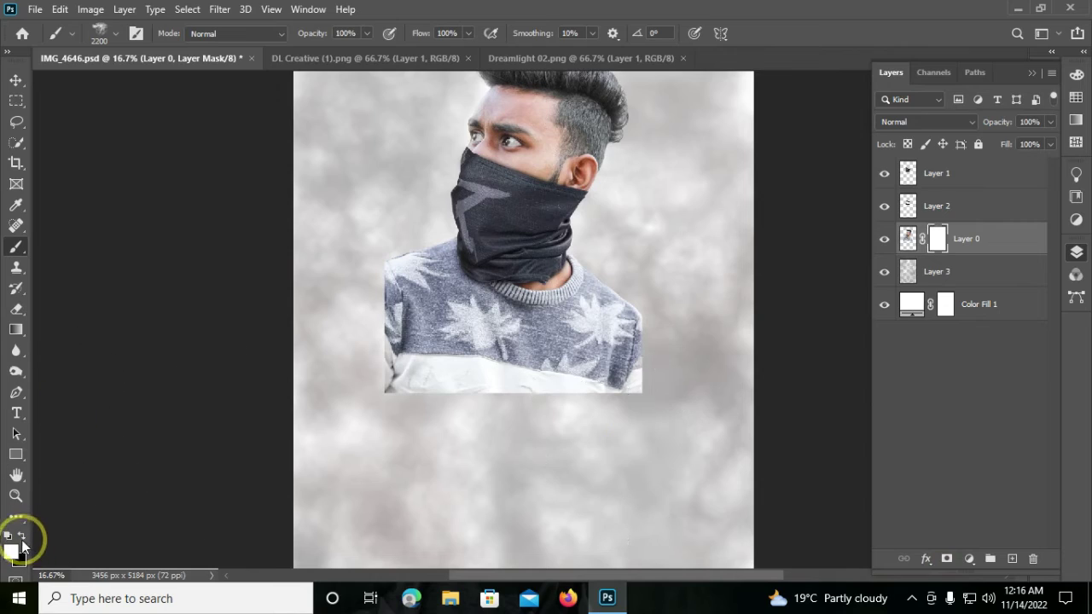
left_click(10, 535)
mouse_move(388, 277)
left_mouse_down()
mouse_move(365, 304)
mouse_move(375, 367)
mouse_move(587, 399)
mouse_move(378, 378)
mouse_move(623, 394)
mouse_move(633, 389)
mouse_move(629, 370)
mouse_move(646, 384)
left_mouse_up()
key("bracketright")
key("bracketright")
key("bracketright")
key("bracketleft")
key("bracketleft")
key("bracketleft")
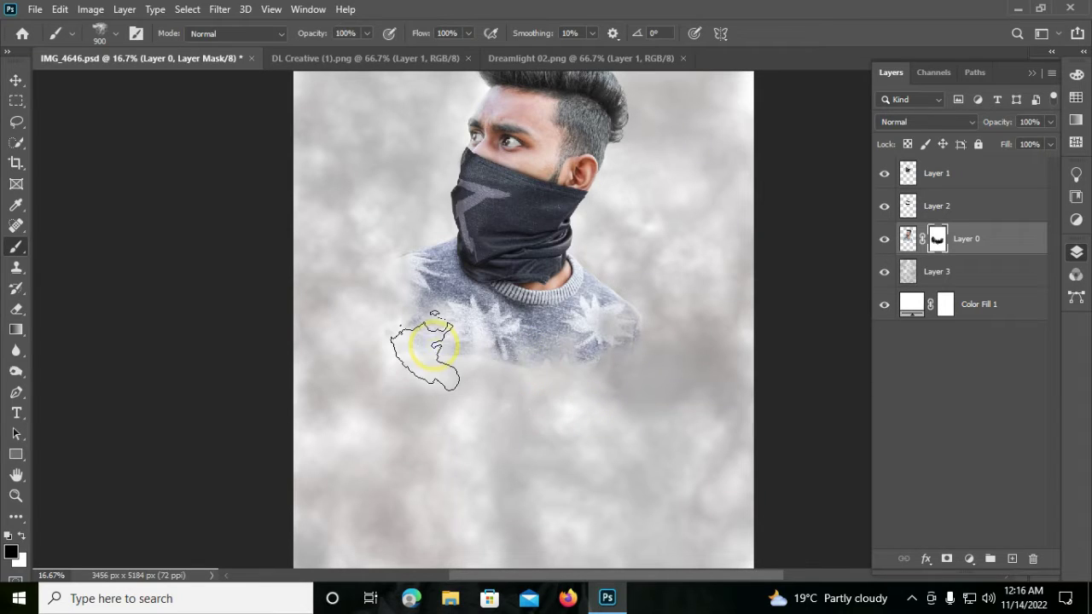
key("ctrl+minus")
key("ctrl+minus")
Step: On Layer 3, set black as the colour and pick a rune circle brush from SS-arcane-circles
left_click(956, 273)
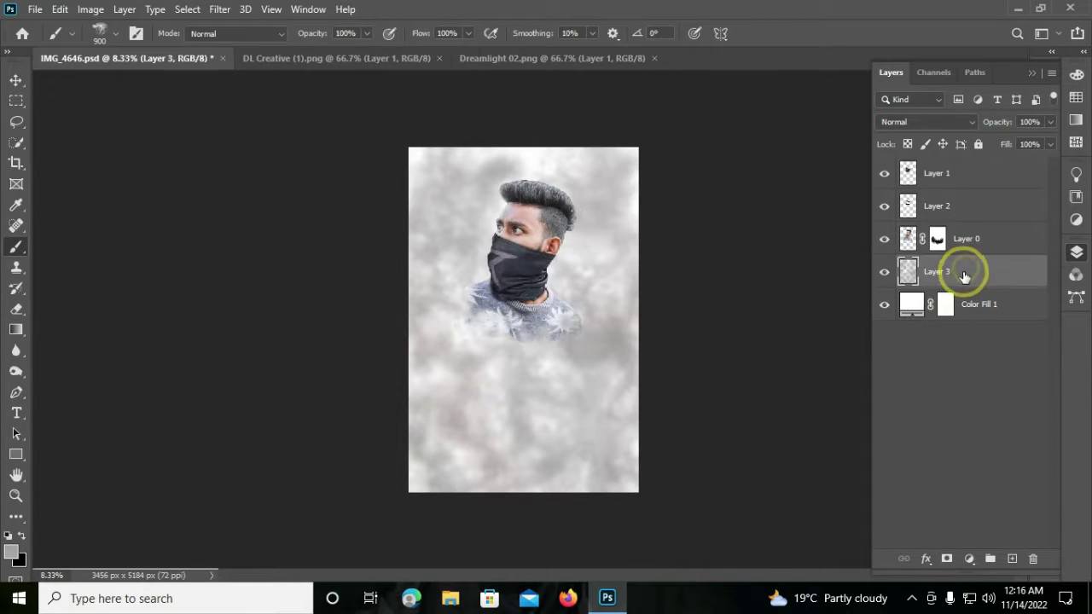
right_click(467, 260)
left_click(20, 539)
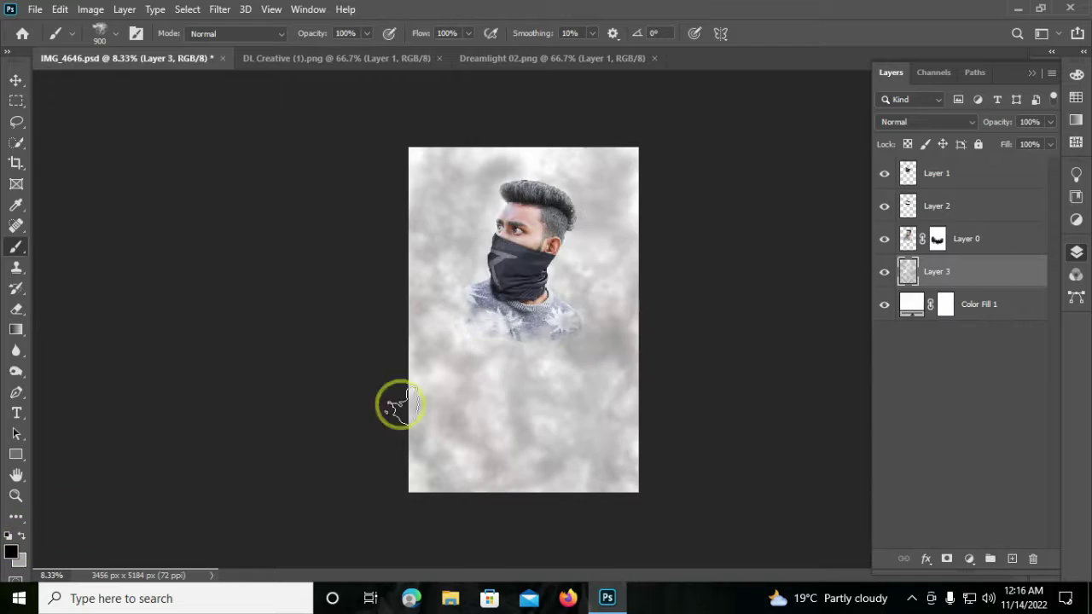
right_click(483, 245)
left_click(512, 500)
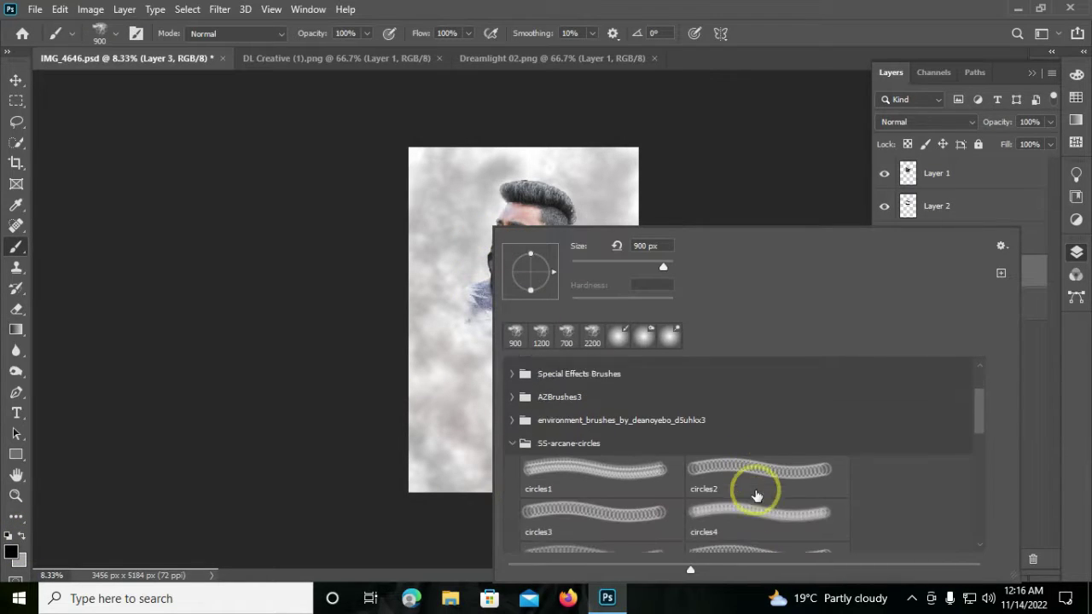
scroll(756, 495, "down", 3)
left_click(751, 497)
left_click(214, 377)
Step: Rotate the rune circle brush tip to about -12° and stamp it around the man's head
right_click(460, 198)
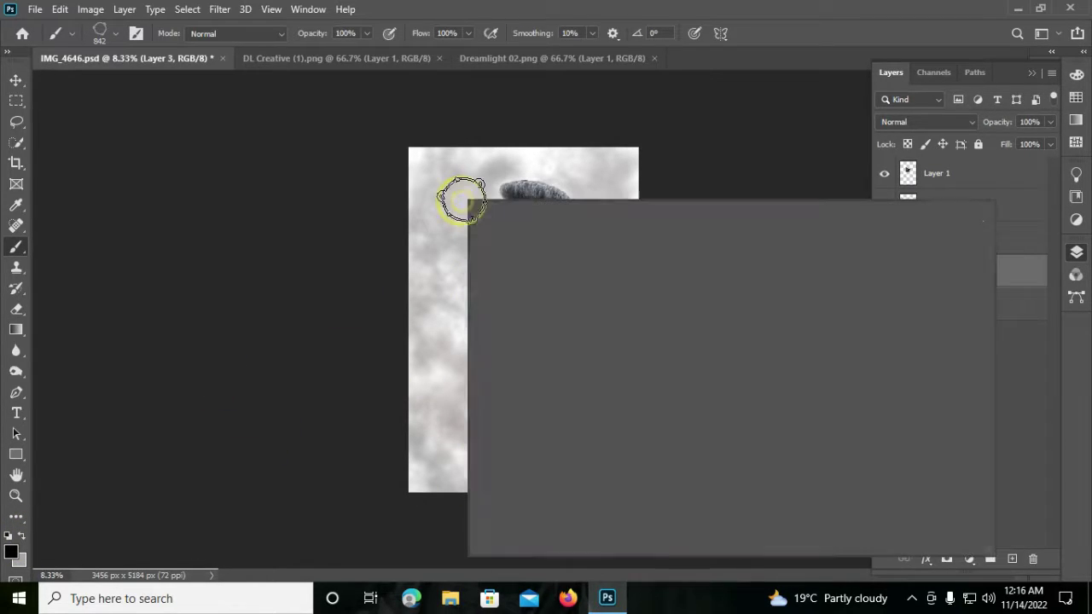
mouse_move(527, 244)
left_mouse_down()
mouse_move(502, 253)
mouse_move(528, 256)
left_mouse_up()
left_click(535, 7)
left_click(523, 228)
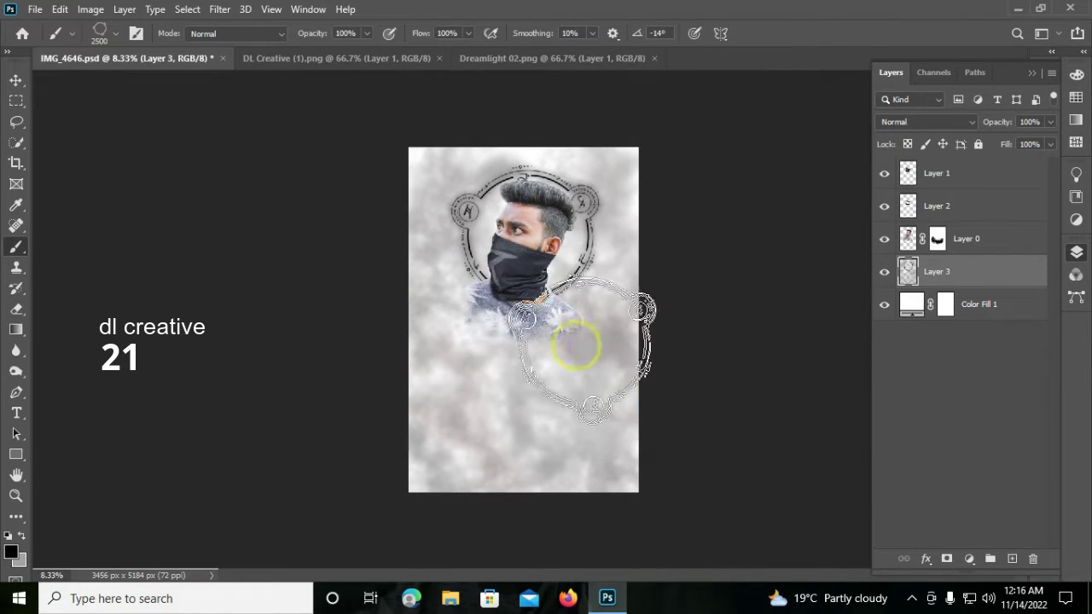
Step: Collapse the arcane circles folder and switch back to the soft round brush
right_click(531, 228)
scroll(733, 441, "up", 5)
left_click(550, 430)
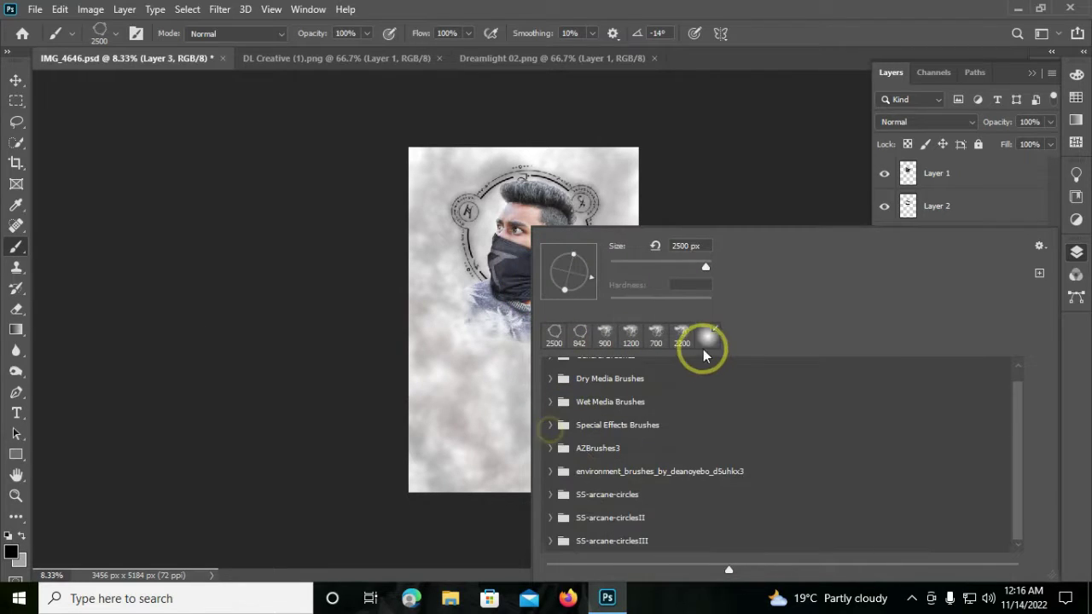
left_click(707, 336)
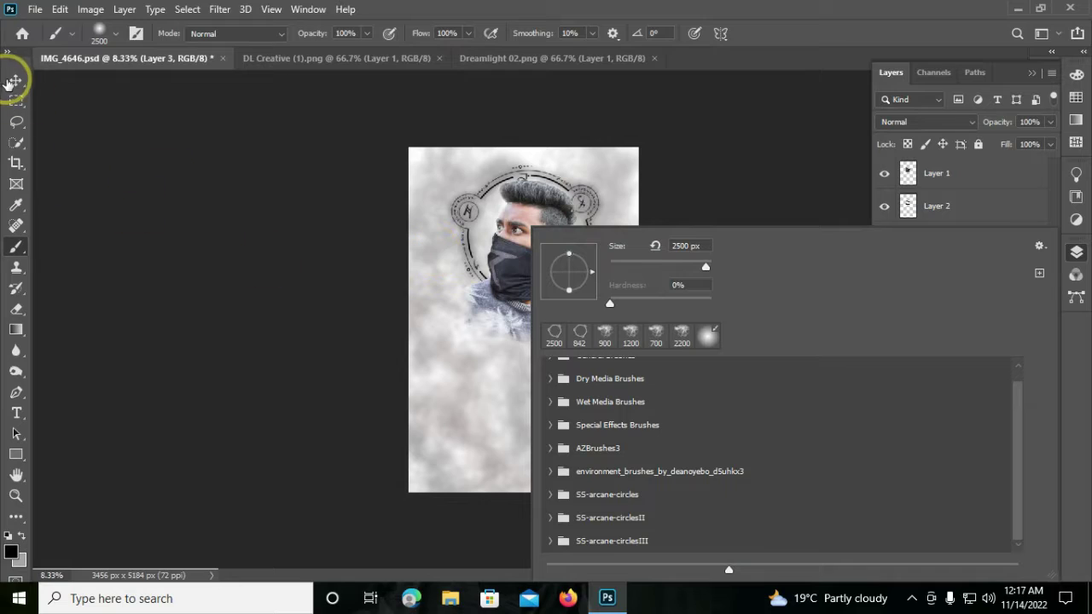
left_click(122, 73)
Step: Add a new Layer 4 above Layer 3 and set the foreground to mid grey #7d7d7d
key("ctrl+plus")
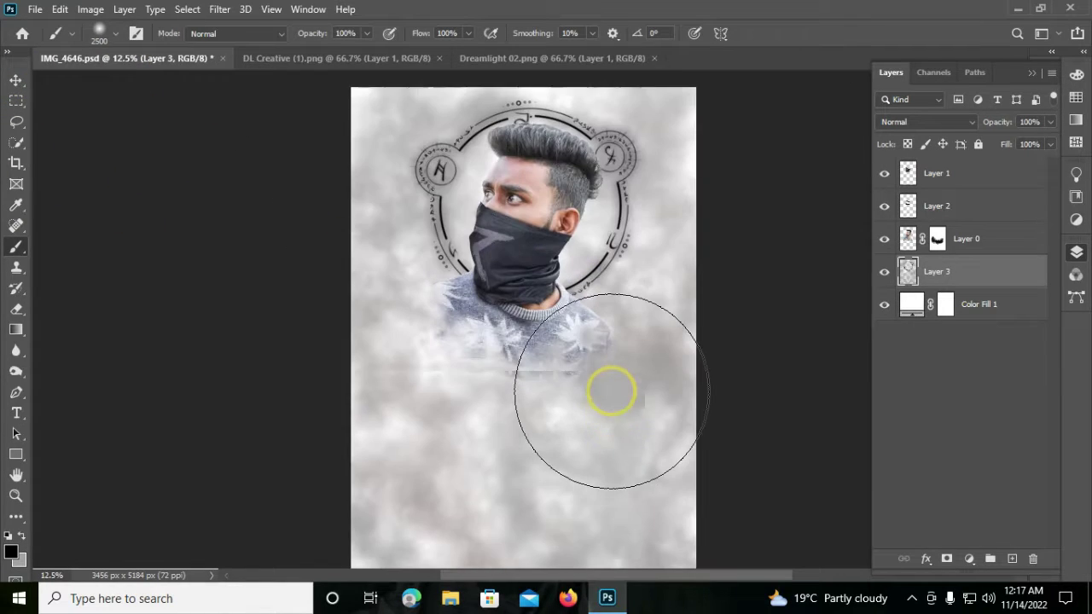
key("ctrl+plus")
left_click(1011, 558)
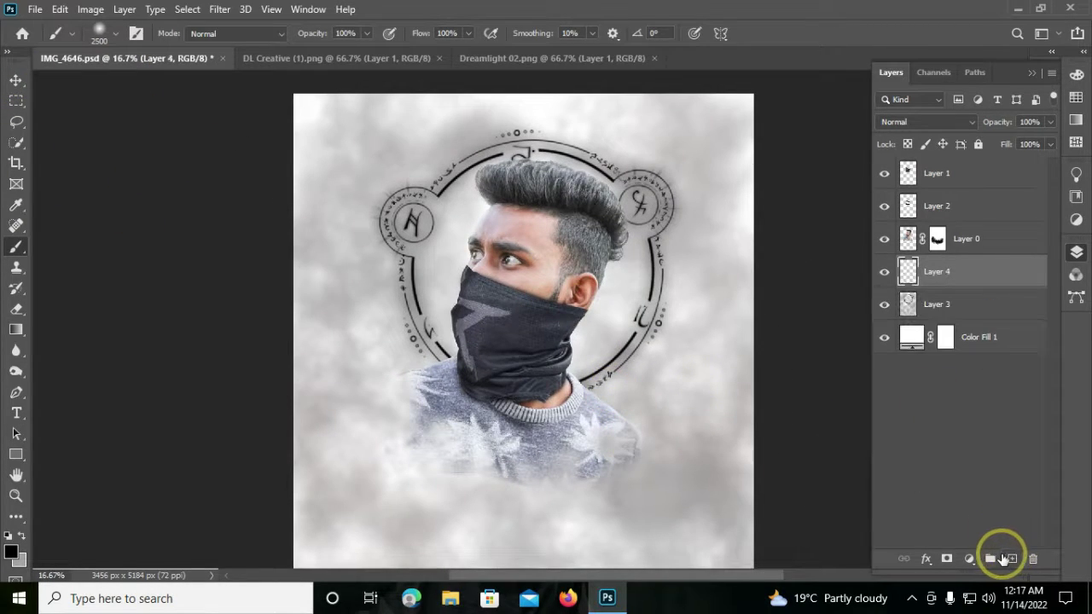
key("bracketleft")
key("bracketleft")
key("bracketleft")
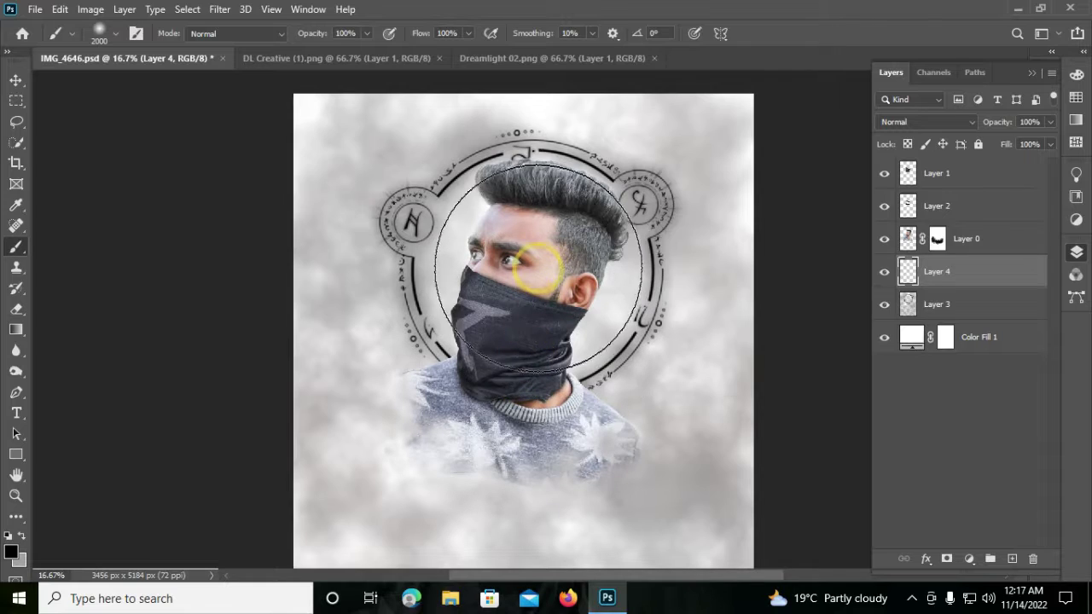
left_click(11, 551)
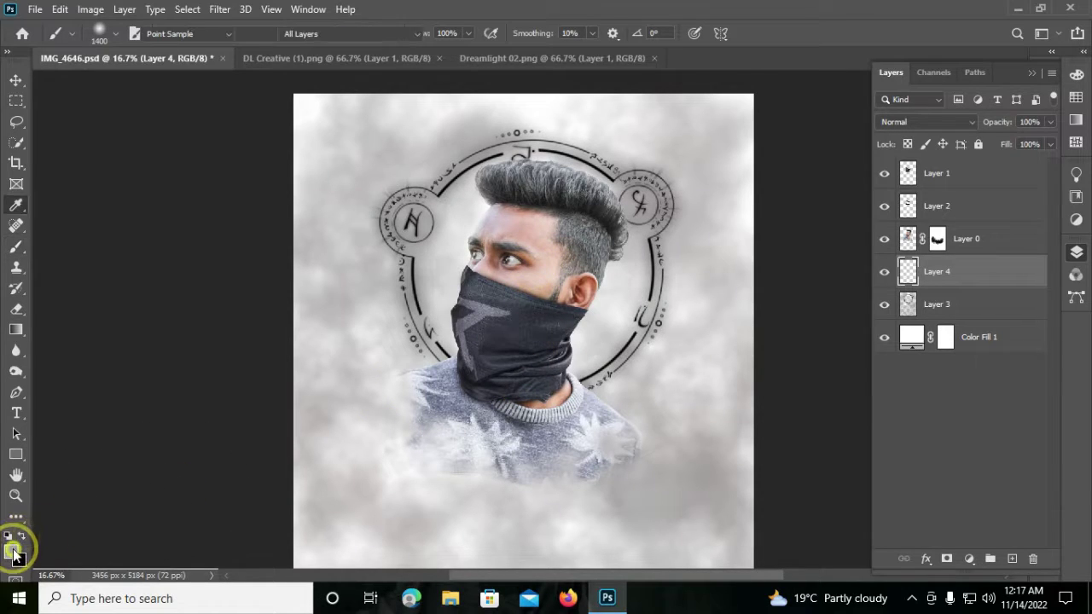
left_click(336, 213)
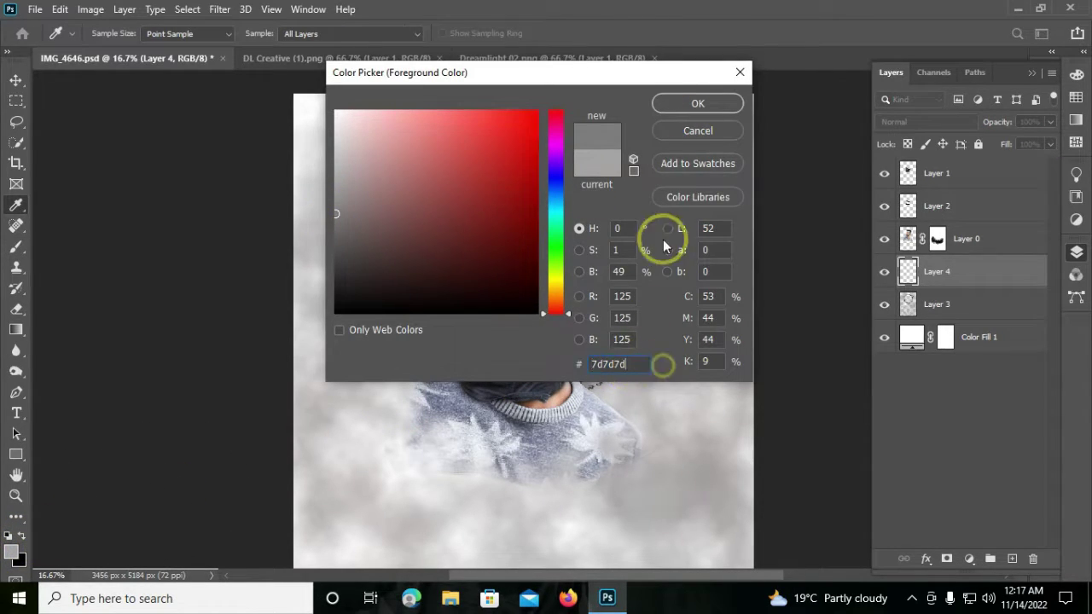
left_click(697, 103)
Step: Set Layer 4 to Screen blend mode and scale up its grey glow with Free Transform
left_click(925, 122)
left_click(930, 264)
key("bracketright")
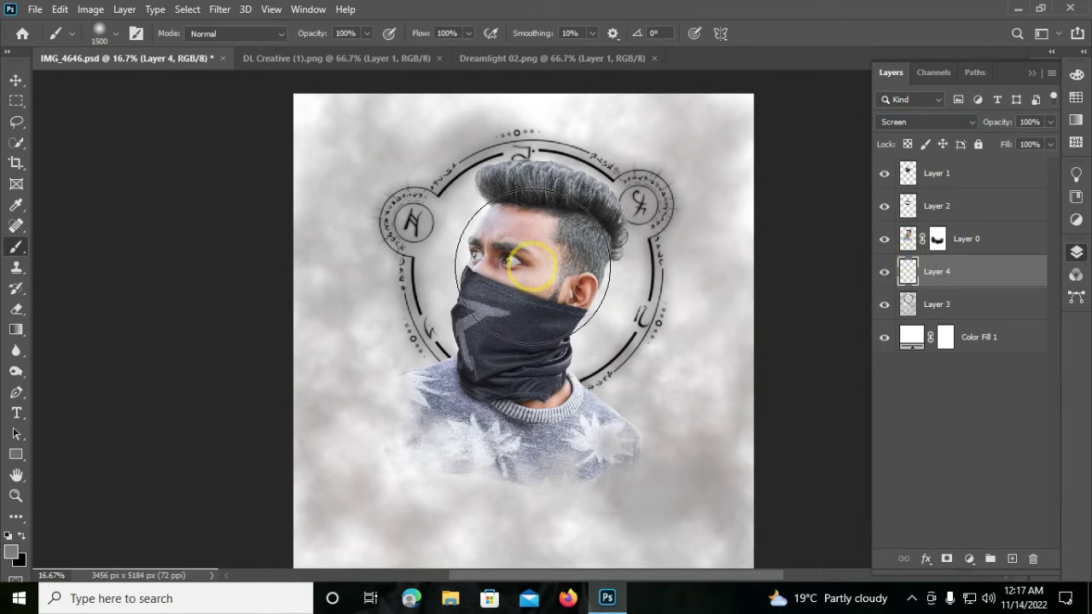
key("ctrl+t")
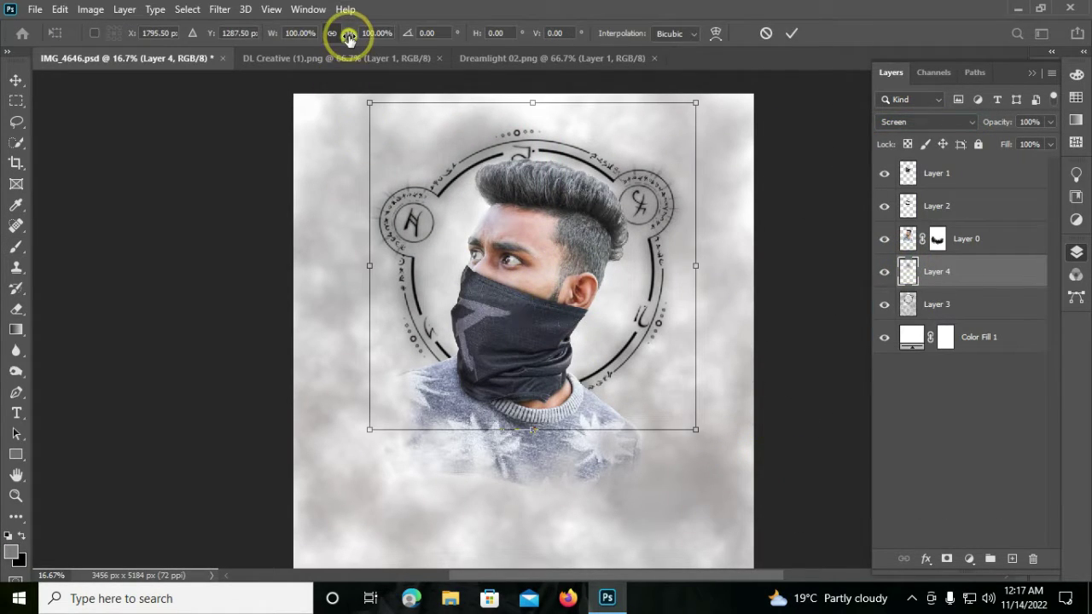
left_click_drag(350, 34, 442, 108)
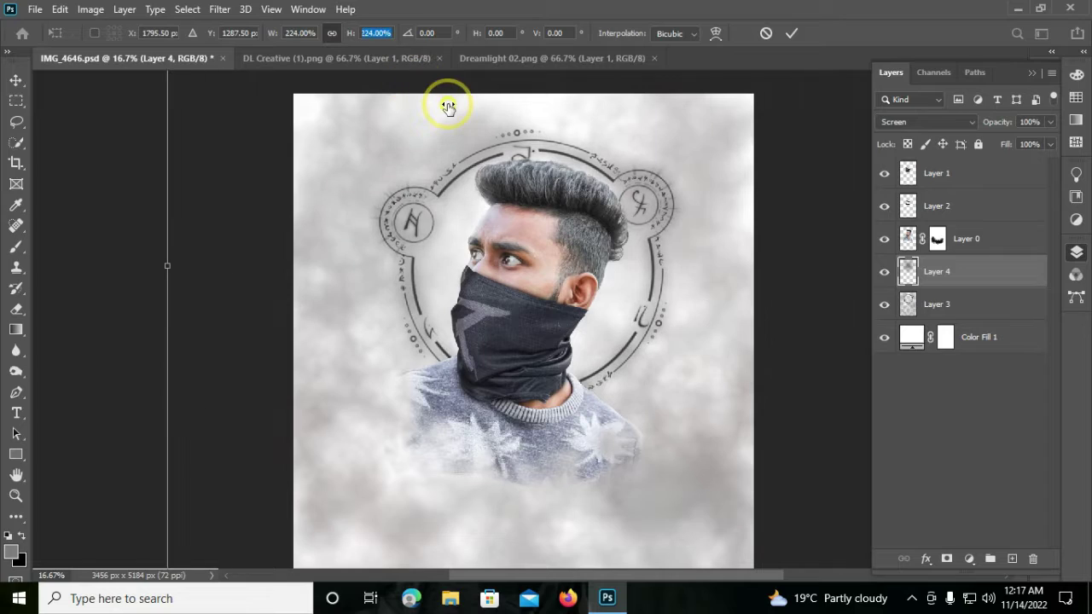
left_click(788, 35)
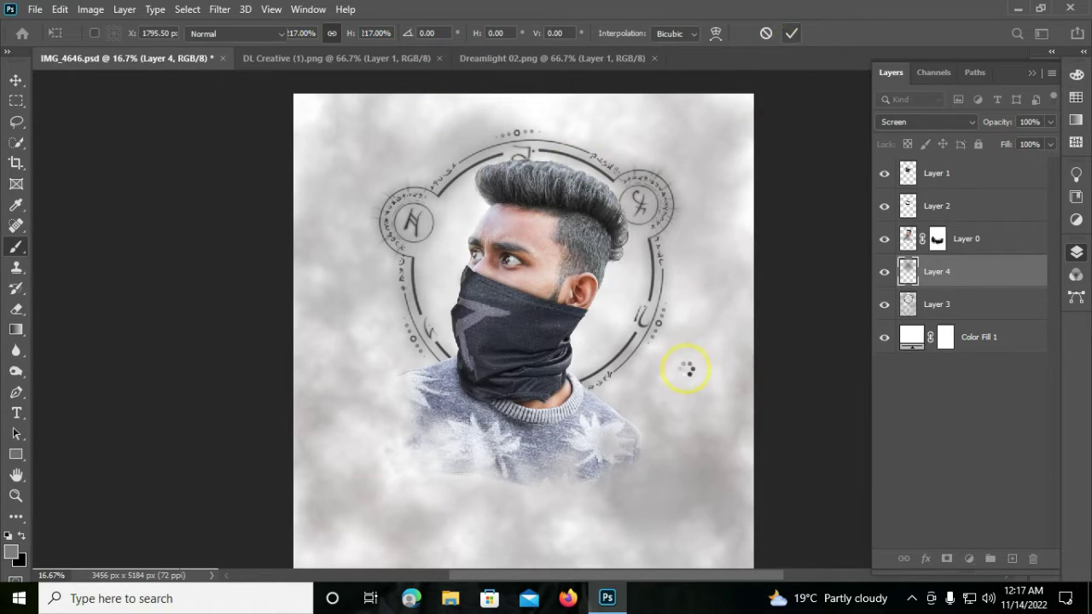
key("ctrl+minus")
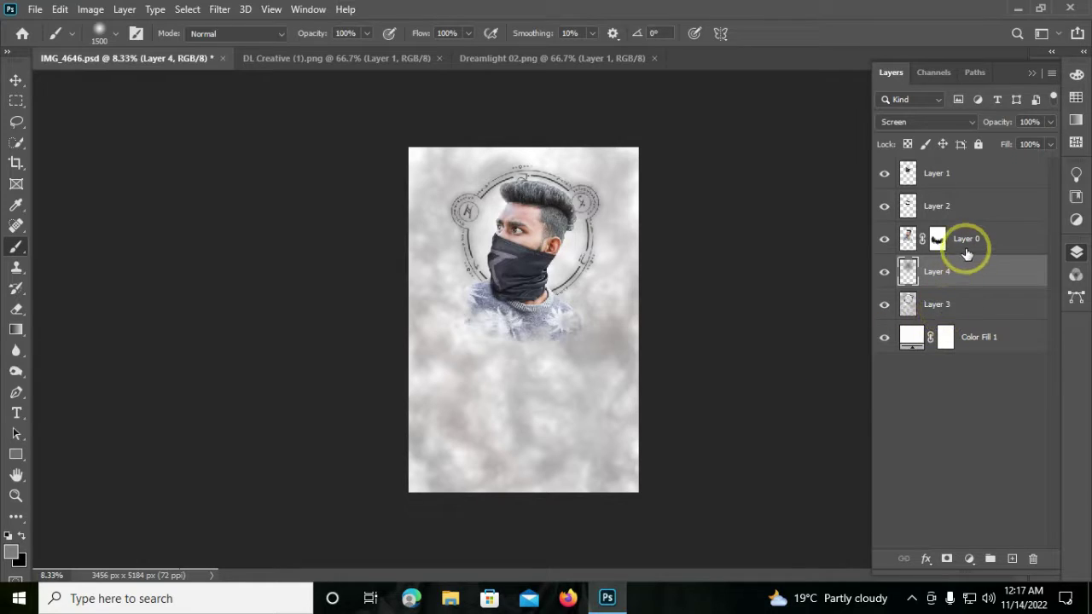
Step: Select the man and ring layers together and switch to the Move tool
left_click(966, 242)
left_click(972, 173, "shift")
left_click(943, 309, "ctrl")
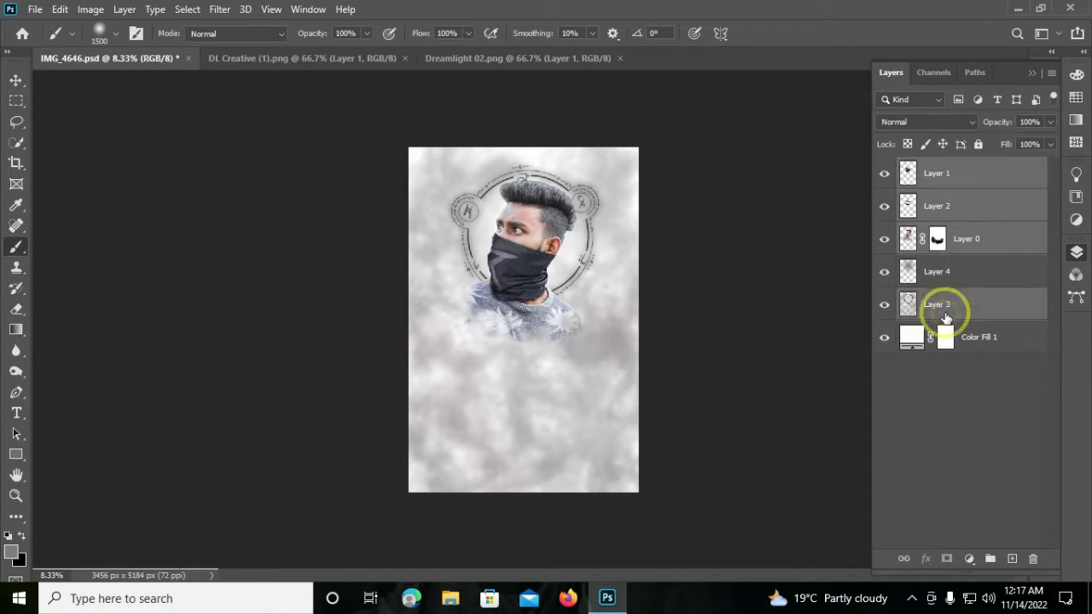
left_click(15, 80)
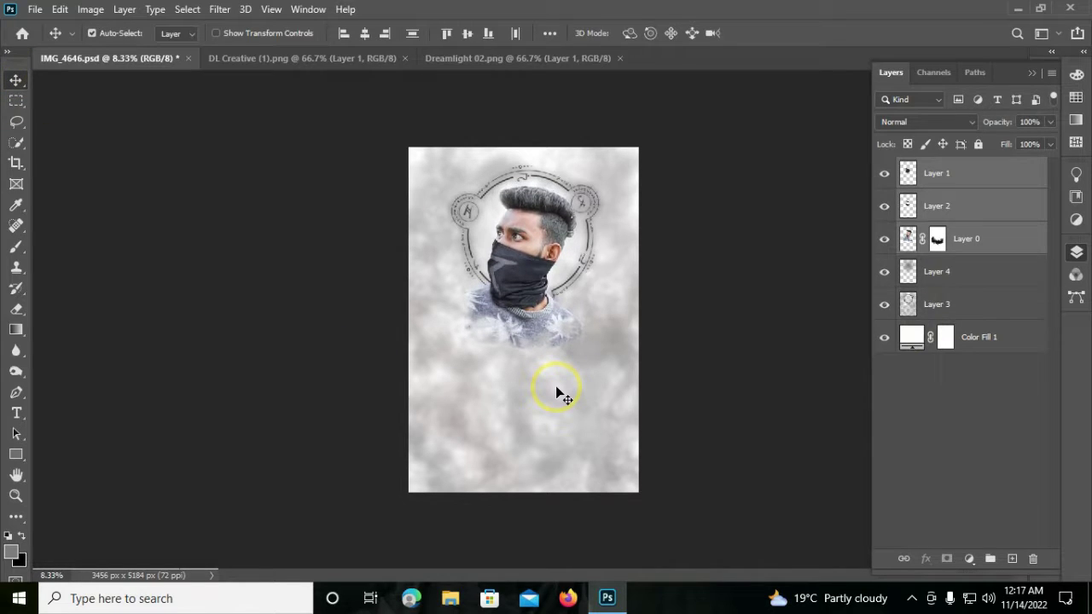
Step: Zoom in close on the face and add a new empty layer above Layer 0
left_click(994, 173)
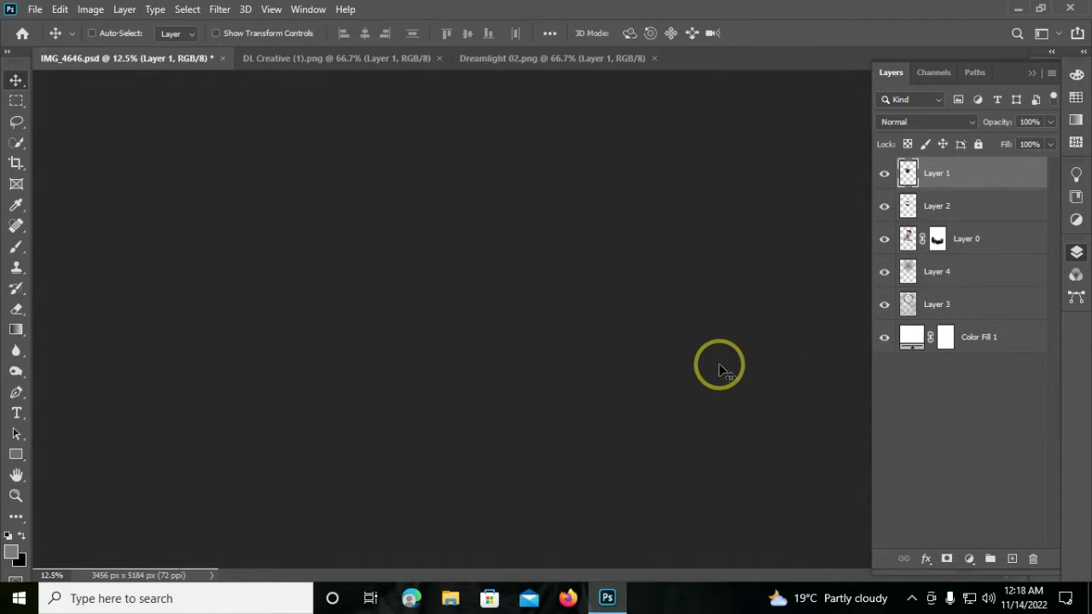
key("ctrl+plus")
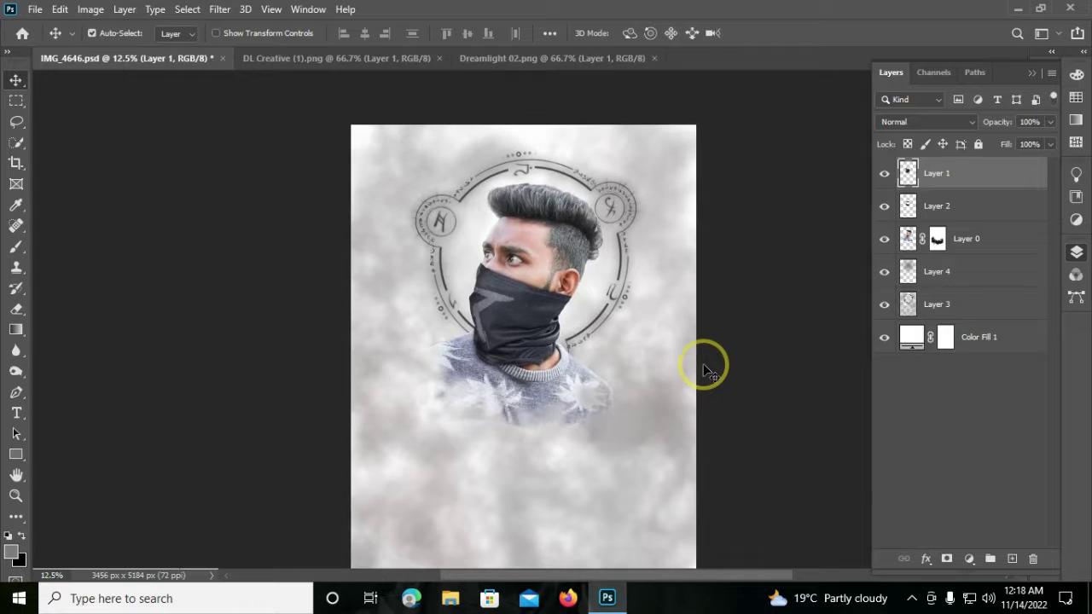
key("ctrl+plus")
key("ctrl+plus")
key("ctrl+plus")
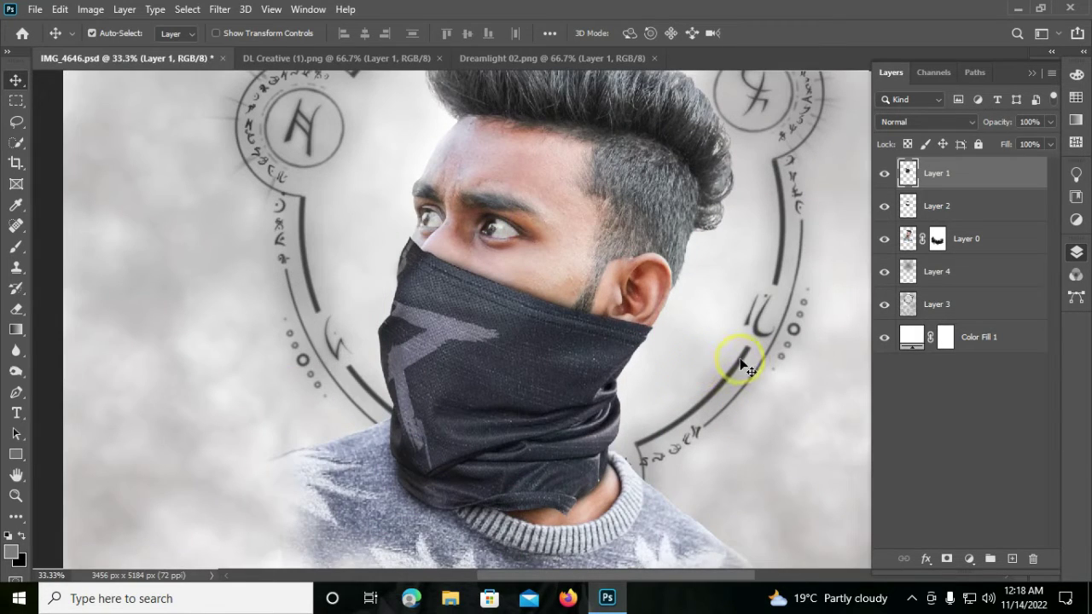
left_click(988, 242)
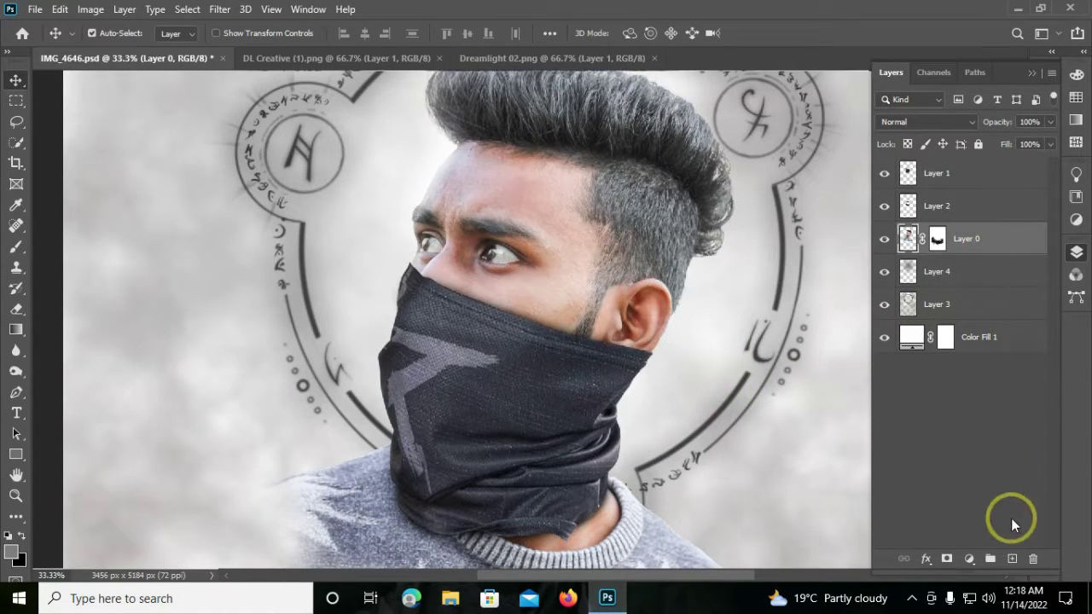
left_click(1011, 558)
Step: Clip the new Layer 5 to Layer 0 and set the foreground colour to pure white
right_click(964, 243)
left_click(840, 320)
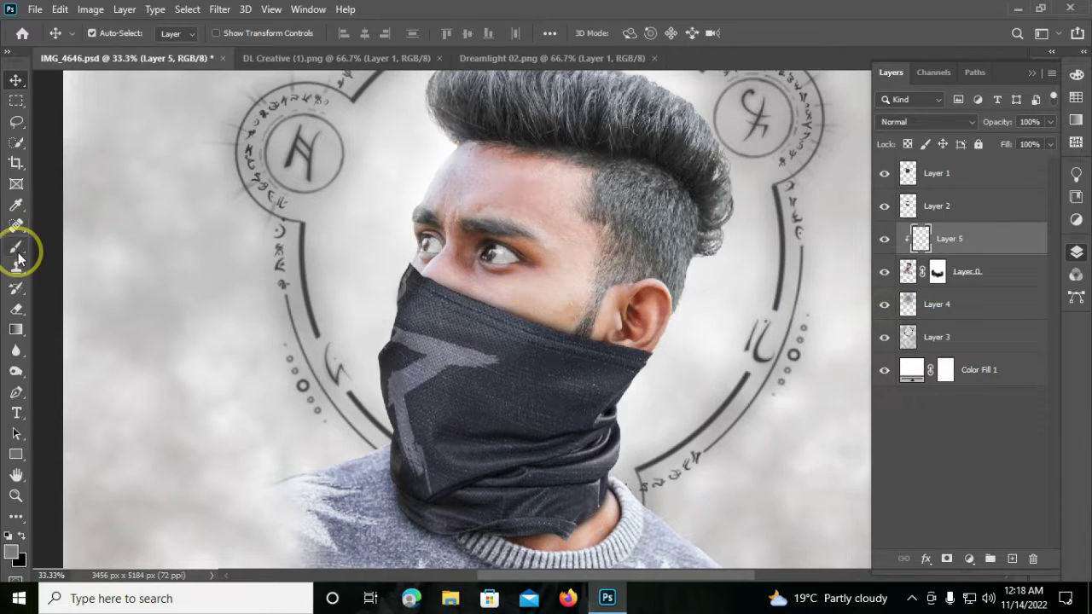
left_click(12, 552)
left_click_drag(455, 236, 324, 73)
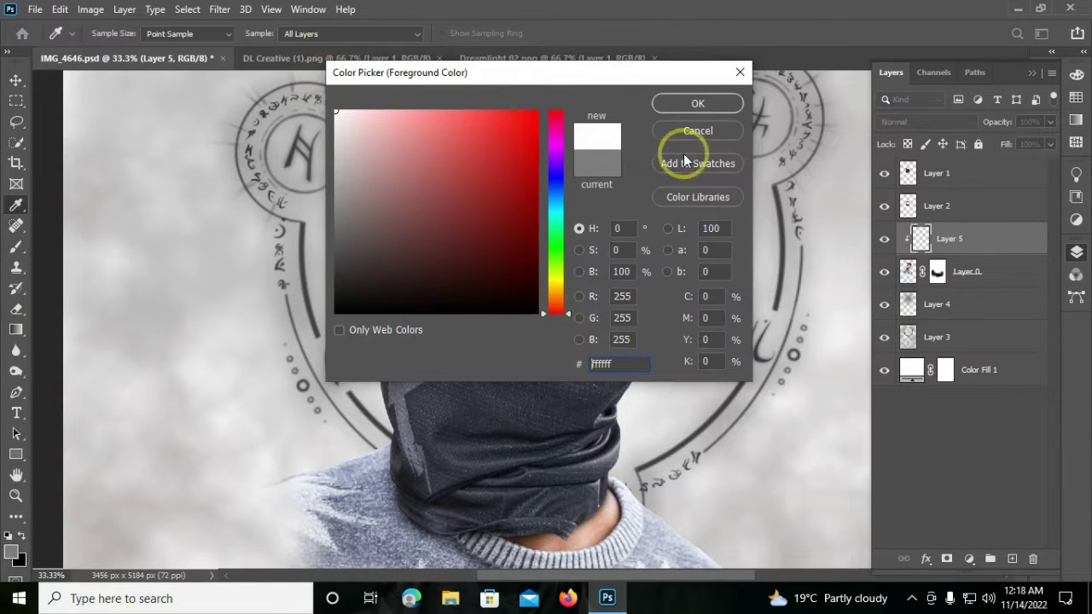
left_click(697, 103)
Step: Return to the Brush, set it to about 150 px and zoom in on the forehead
key("b")
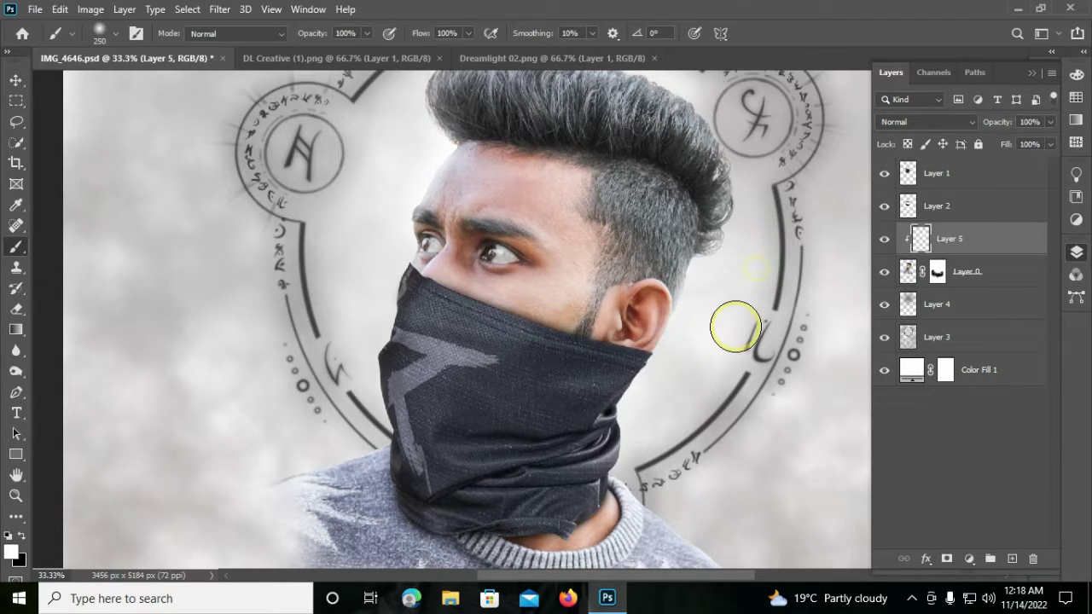
scroll(735, 326, "up", 3)
key("bracketright")
key("bracketright")
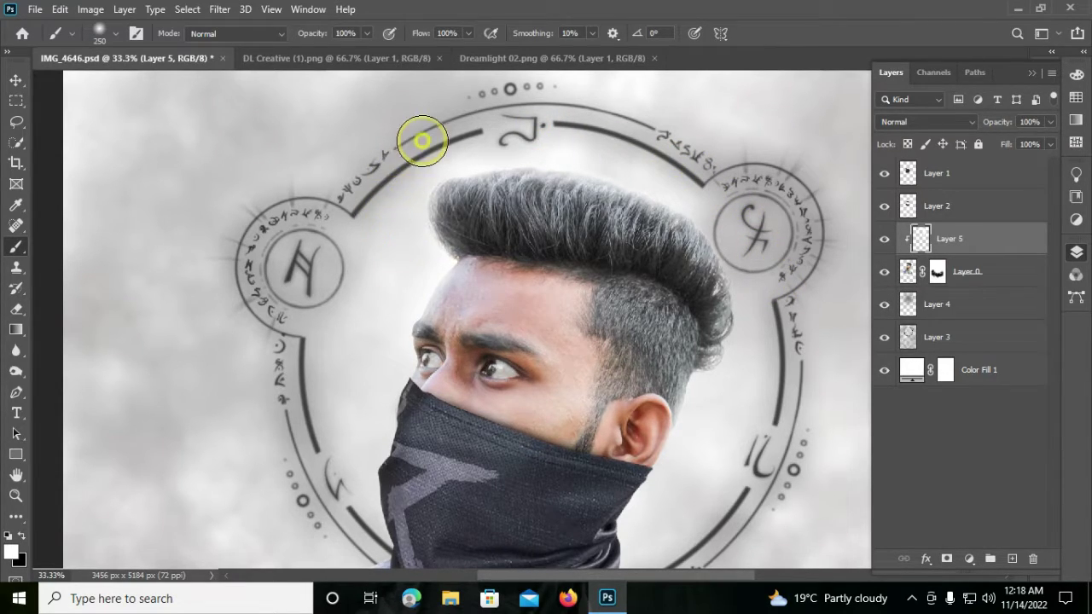
key("ctrl+plus")
key("ctrl+plus")
key("bracketleft")
key("bracketleft")
key("bracketleft")
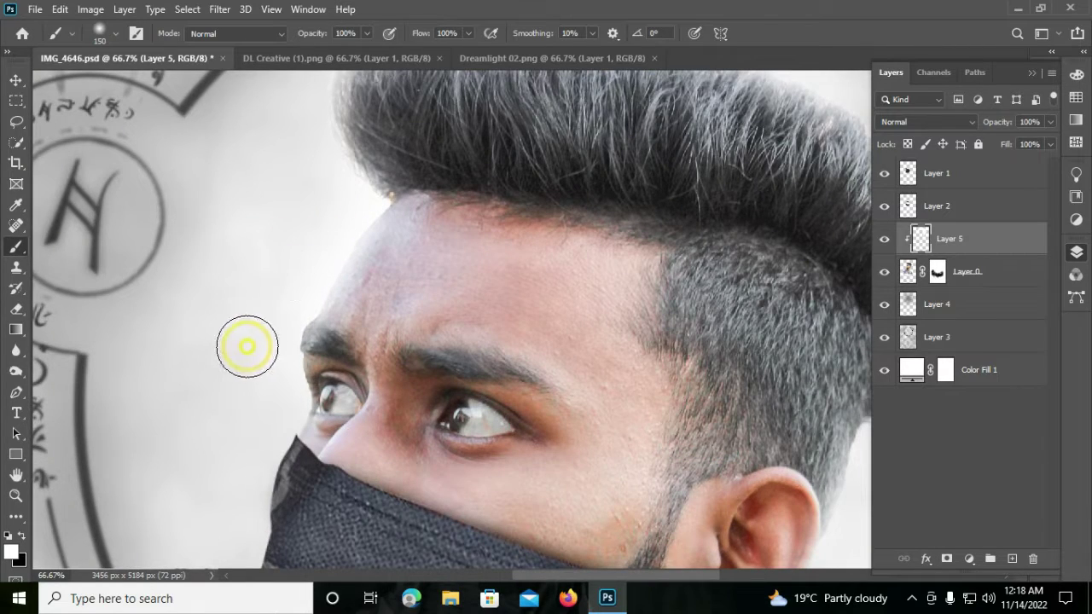
Step: Add a new Layer 6 above Layer 1 and clip it to Layer 1
key("ctrl+minus")
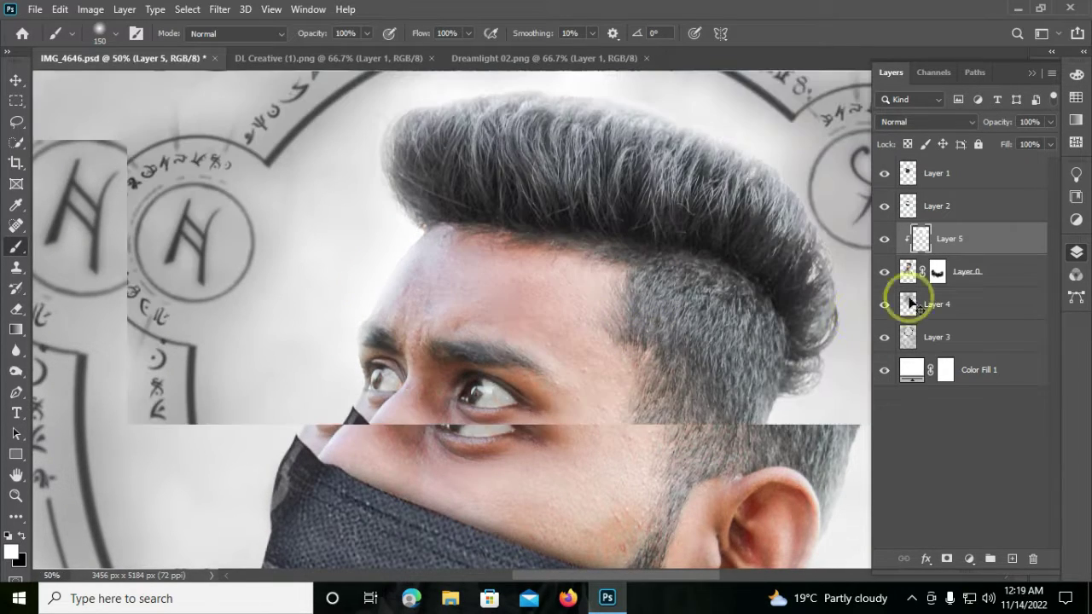
left_click(967, 176)
left_click(1010, 556)
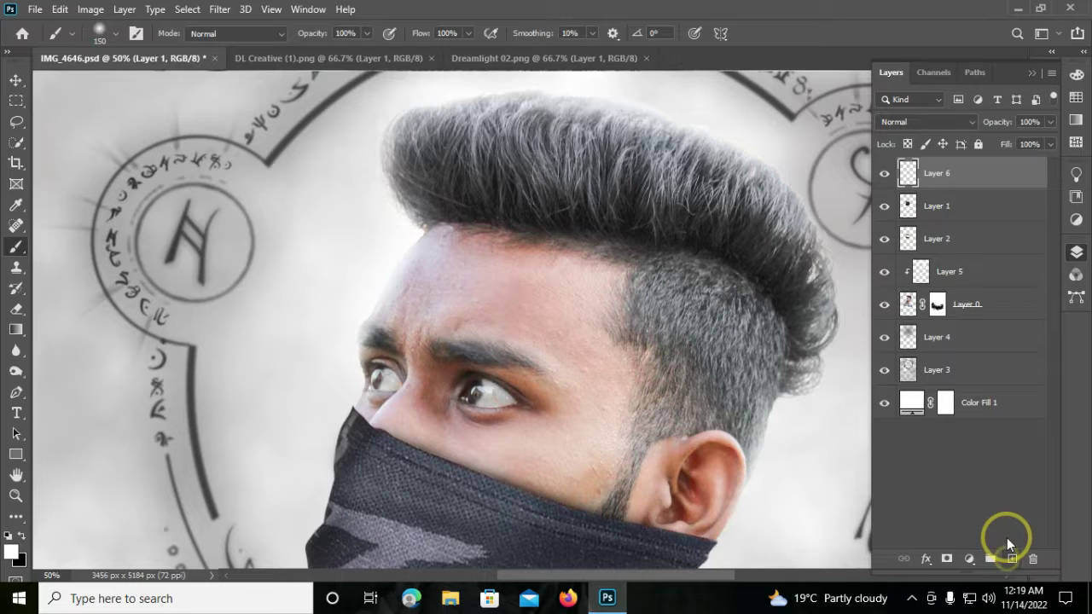
right_click(967, 176)
left_click(841, 305)
scroll(390, 409, "down", 1)
scroll(389, 419, "down", 2)
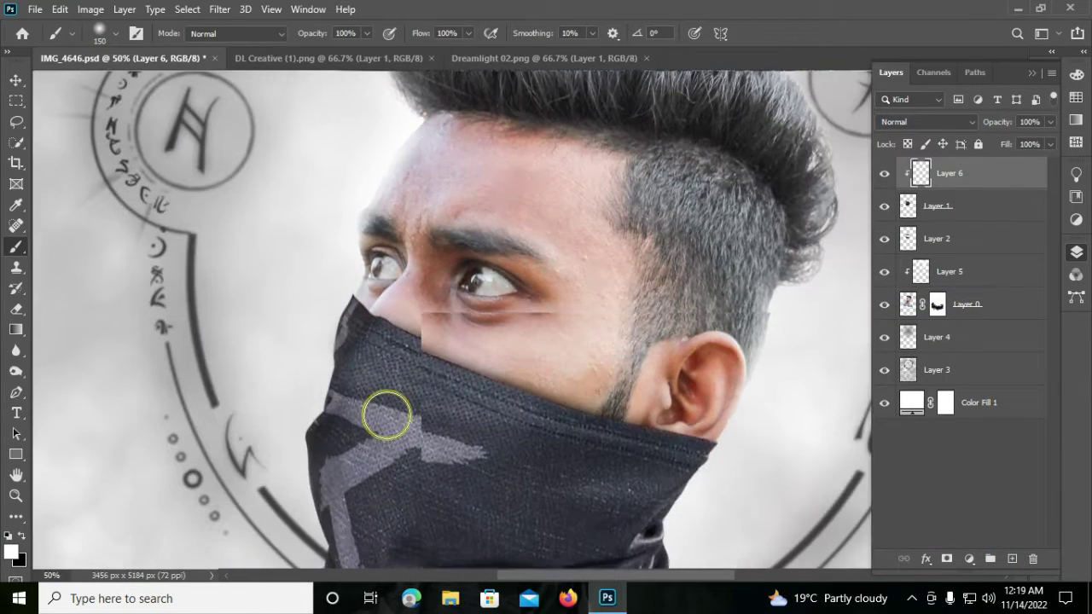
scroll(341, 341, "down", 2)
Step: Paint white over the ring line left of the scarf and along the scarf's right edge
key("bracketright")
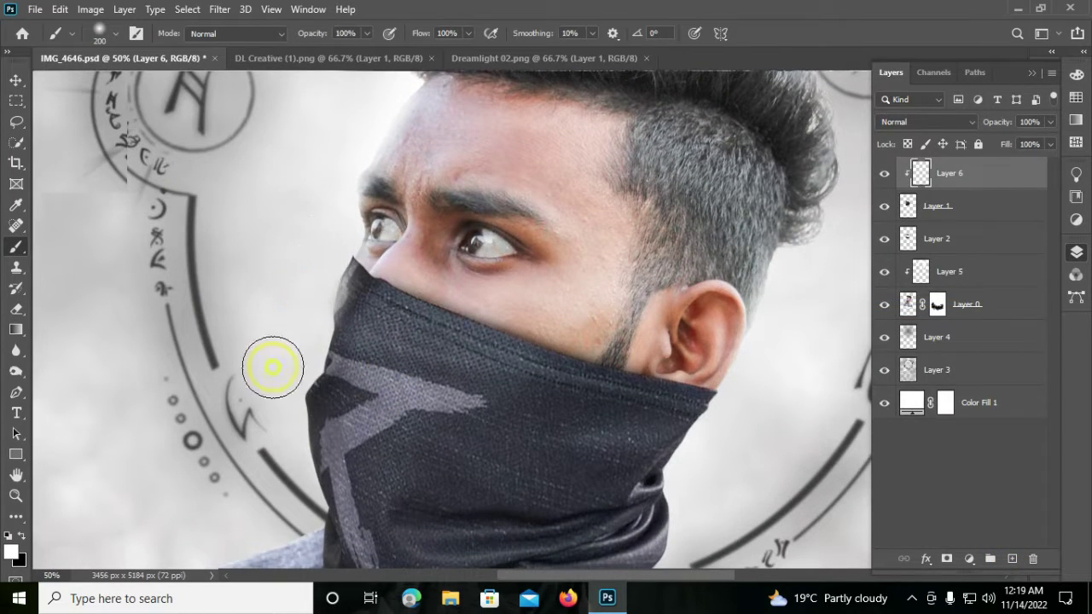
left_click_drag(271, 492, 271, 392)
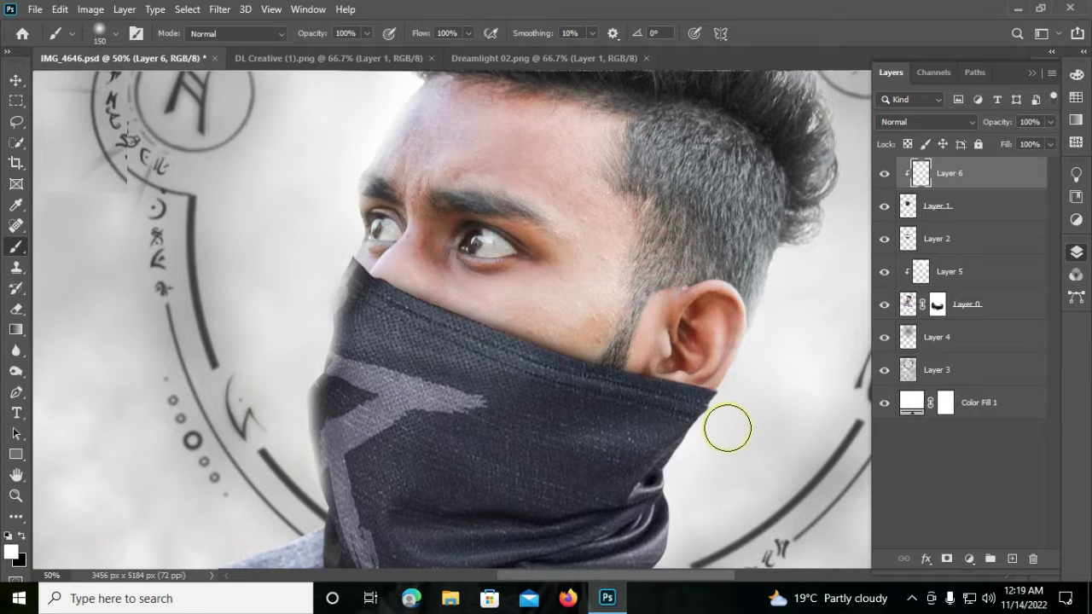
key("]")
scroll(727, 428, "down", 1)
scroll(729, 425, "down", 1)
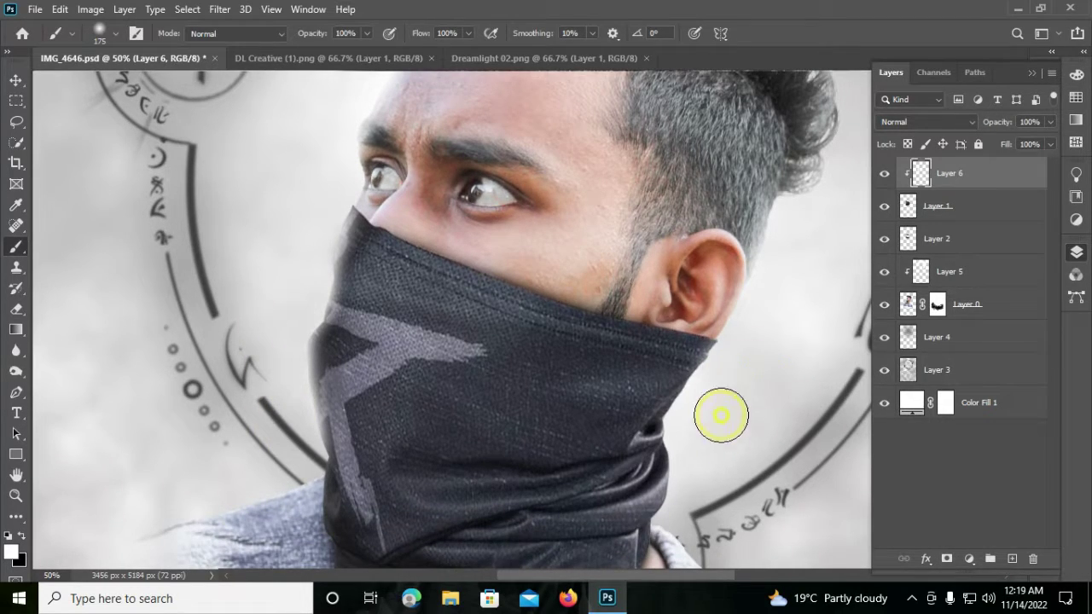
mouse_move(756, 376)
left_mouse_down()
mouse_move(719, 441)
mouse_move(694, 523)
mouse_move(725, 458)
left_mouse_up()
scroll(752, 410, "down", 1)
Step: Close the DL Creative document and return to the poster with the Move tool
scroll(756, 408, "down", 2)
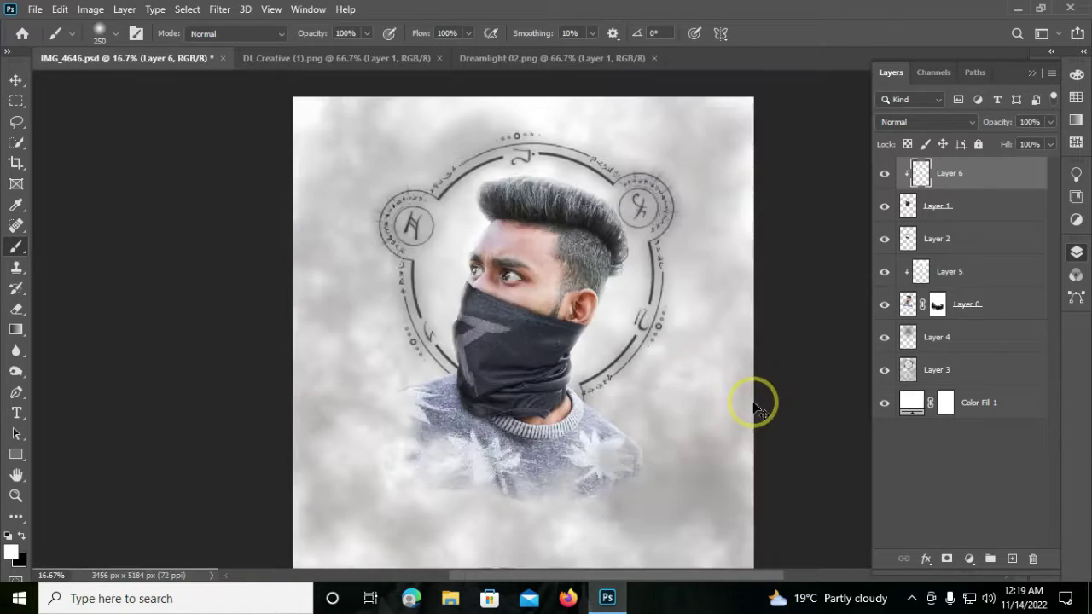
scroll(752, 402, "down", 2)
scroll(742, 400, "up", 1)
scroll(740, 398, "down", 1)
key("v")
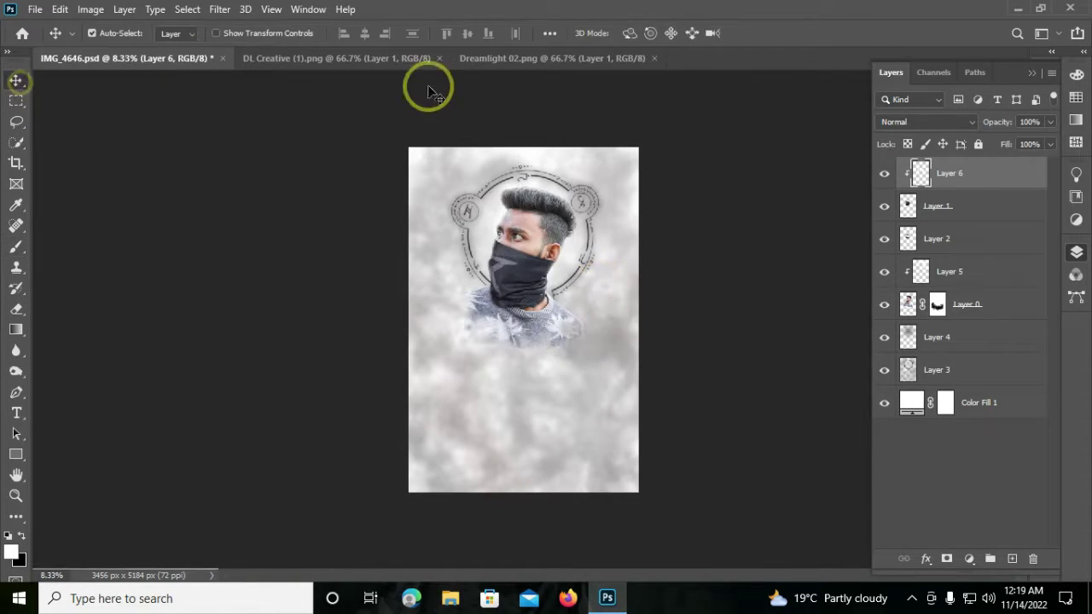
left_click(429, 59)
left_click(439, 58)
scroll(653, 346, "up", 1)
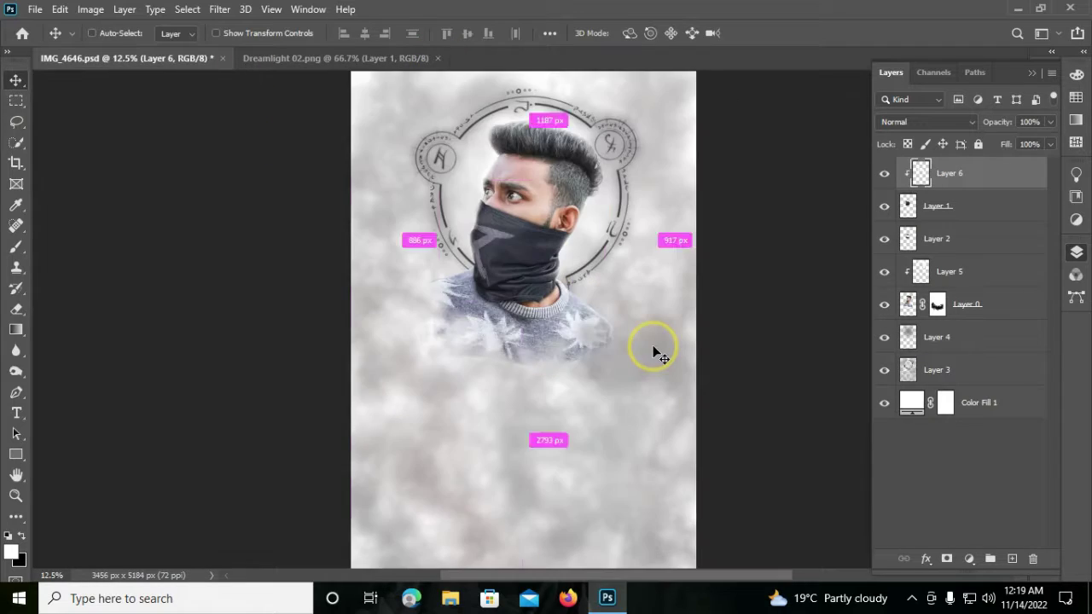
scroll(653, 349, "down", 1)
scroll(661, 356, "up", 1)
scroll(663, 361, "down", 1)
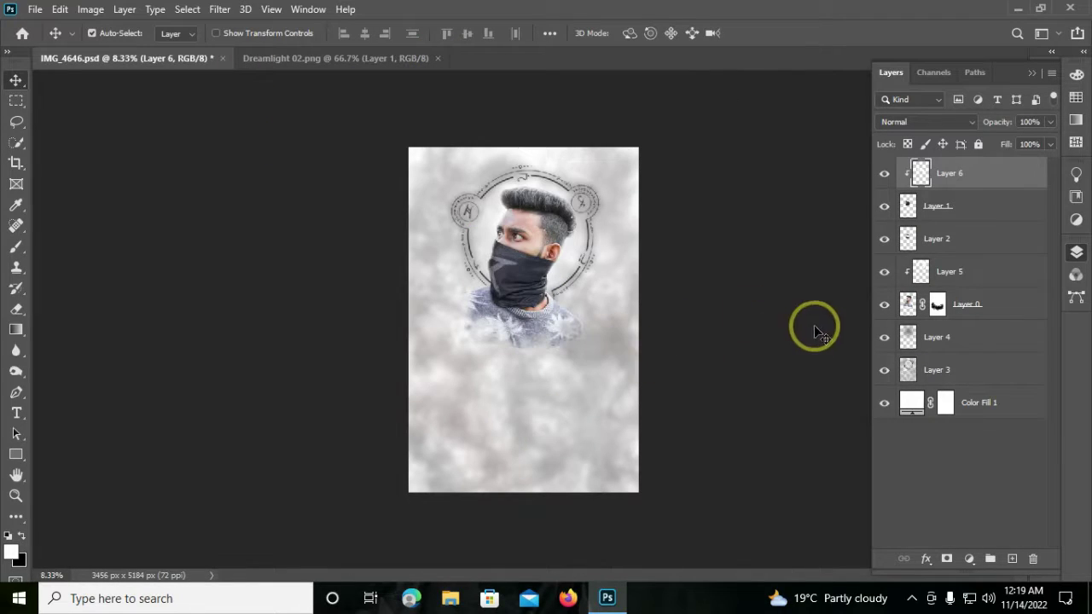
Step: Stamp visible, flatten the image, unlock it as Layer 0, duplicate it and convert the copy to a smart object
key("ctrl+shift+alt+e")
right_click(1002, 175)
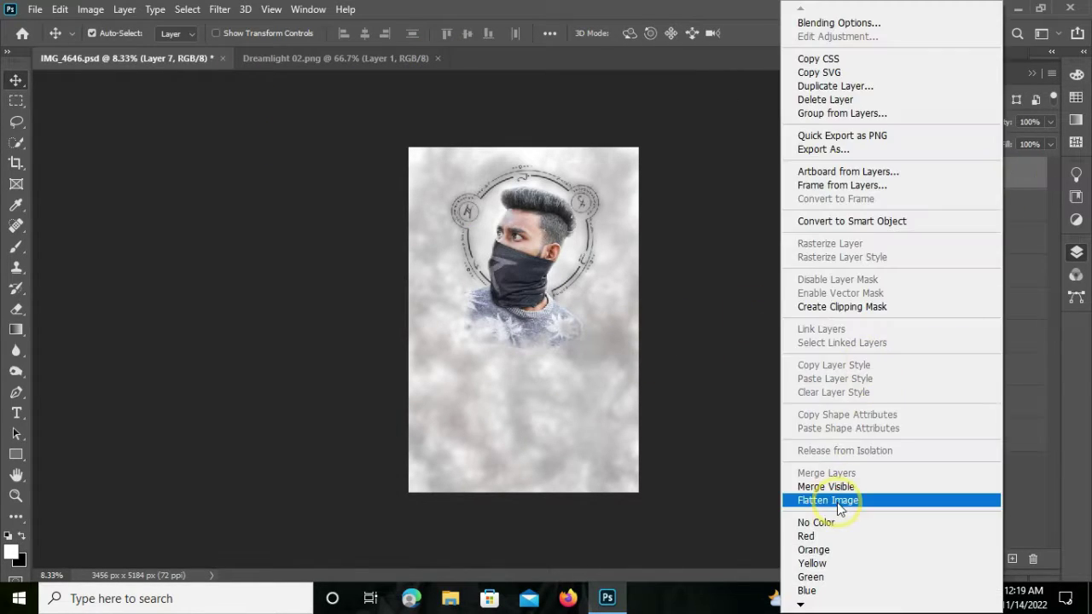
left_click(832, 565)
left_click(1032, 174)
key("ctrl+j")
right_click(998, 179)
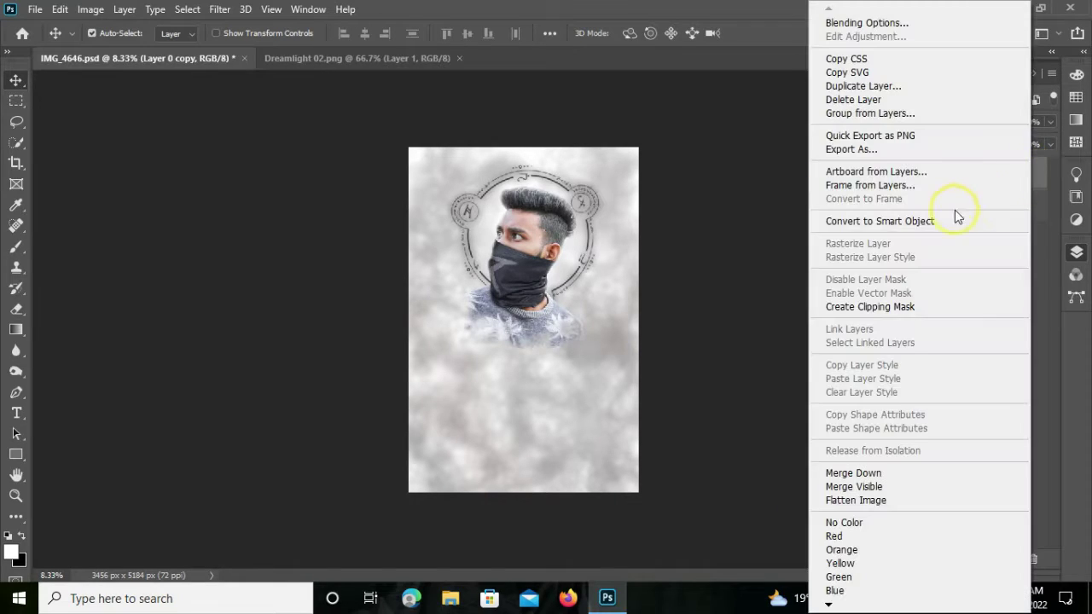
left_click(947, 217)
Step: Duplicate the smart object, hide the second copy, and apply Gaussian Blur to Layer 0 copy
key("ctrl+j")
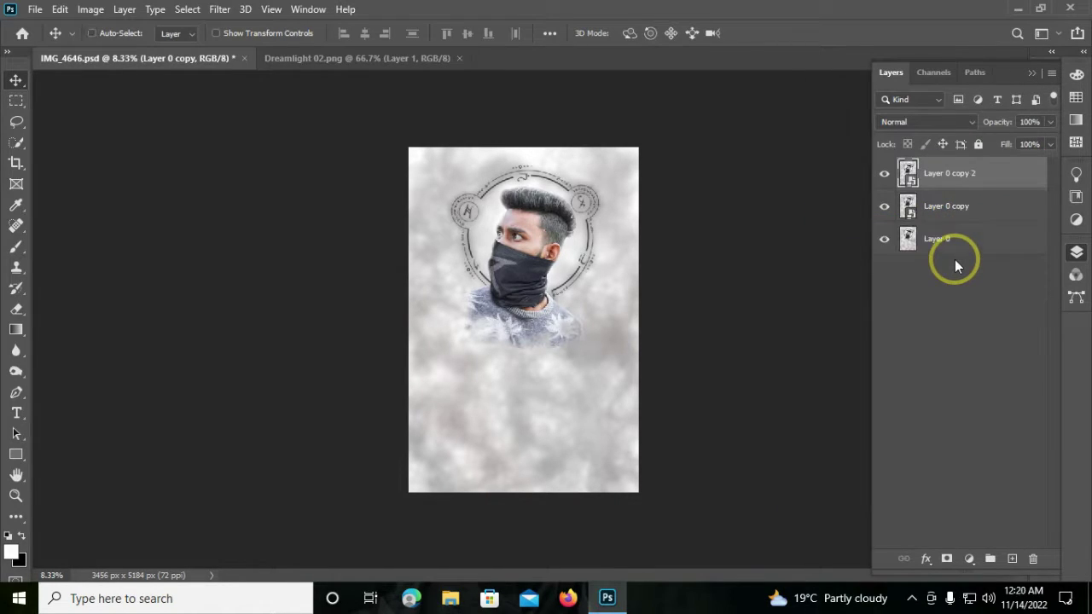
left_click(884, 173)
left_click(955, 211)
left_click(187, 8)
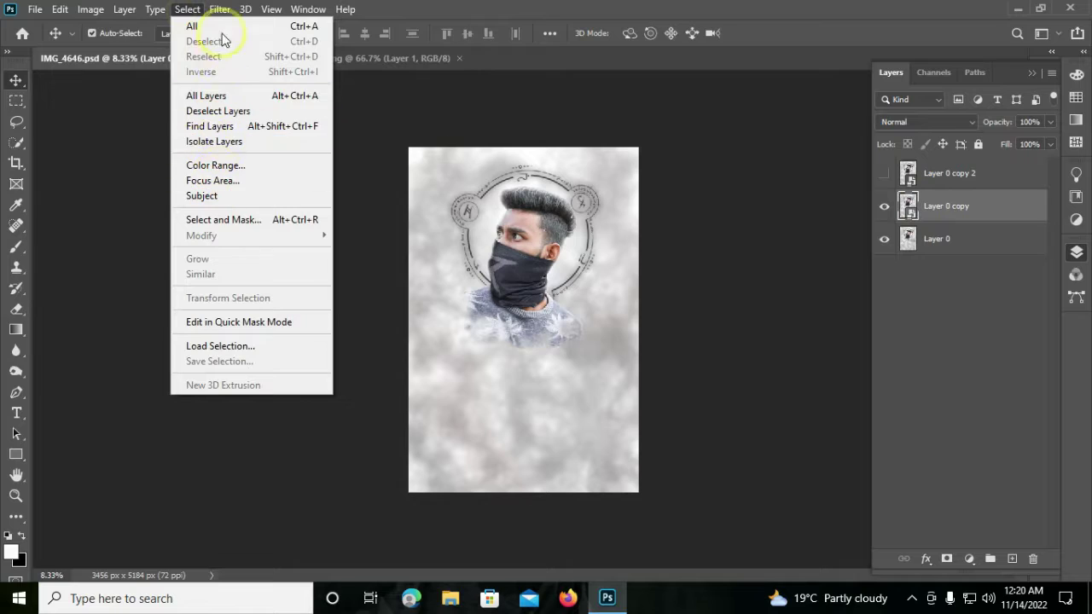
left_click(465, 247)
type("10")
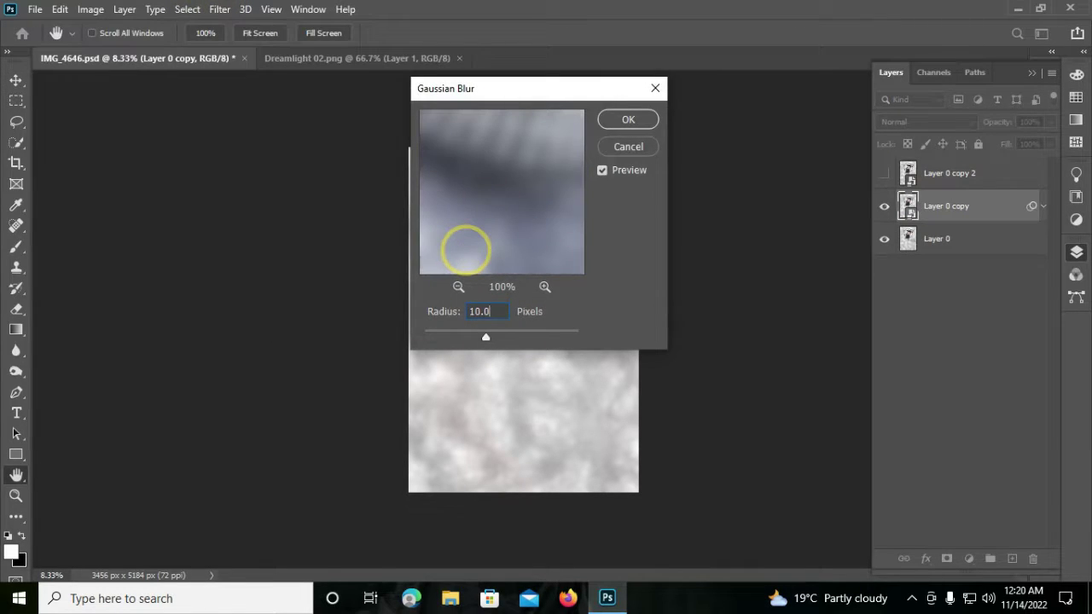
key("Escape")
key("v")
Step: Apply High Pass with radius 2.0 to Layer 0 copy 2 and set it to Vivid Light
left_click(884, 173)
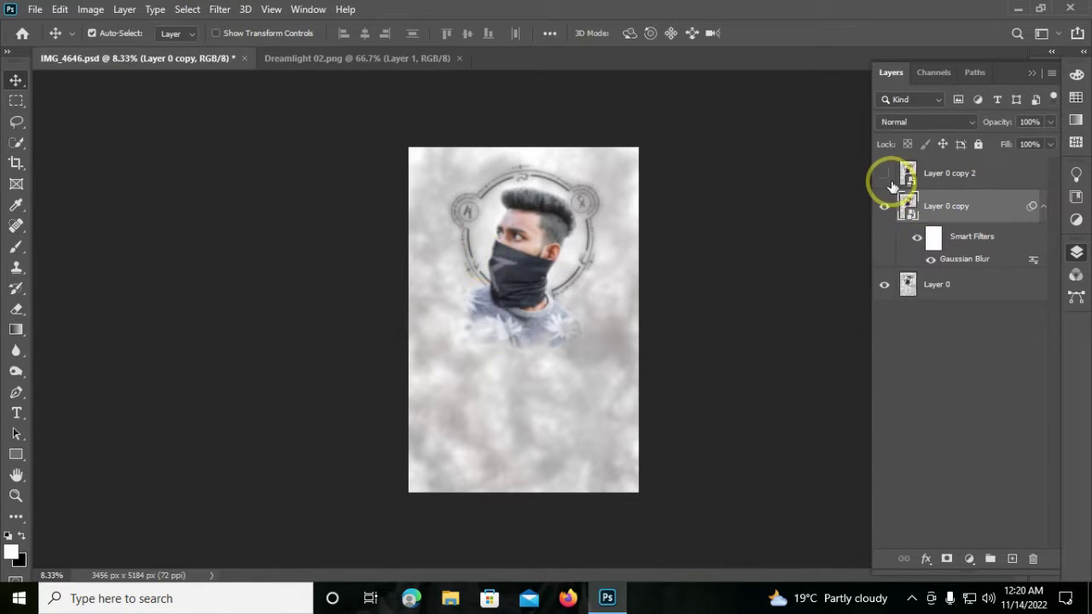
left_click(947, 173)
left_click(219, 9)
left_click(435, 340)
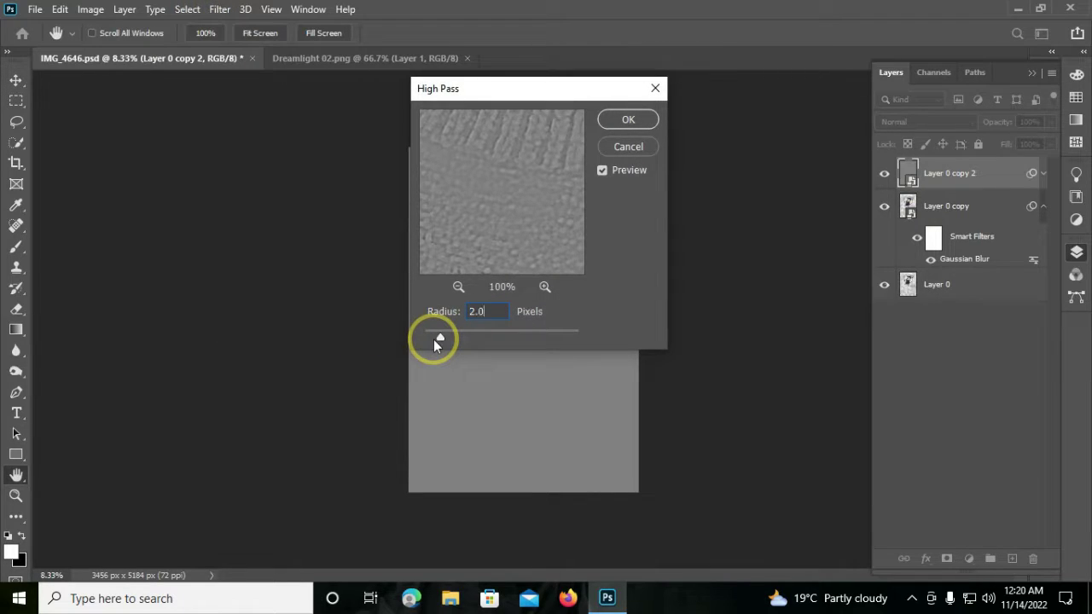
key("Return")
left_click(934, 126)
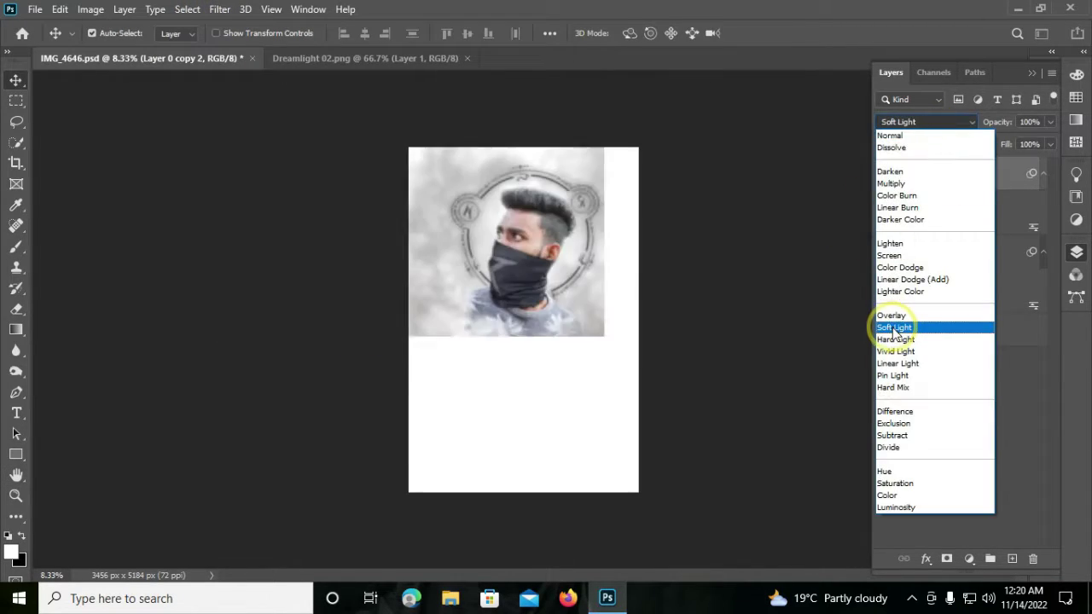
left_click(907, 353)
Step: Group both smoothing layers as 'skin' with an inverted black mask
left_click(963, 255, "shift")
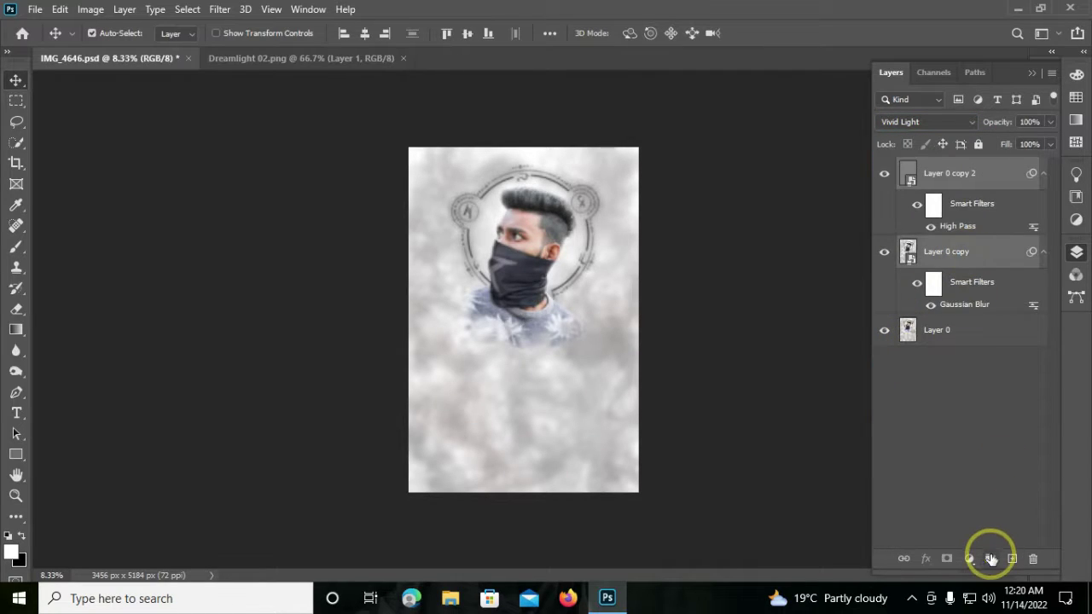
left_click(990, 558)
left_click(945, 559)
type("s")
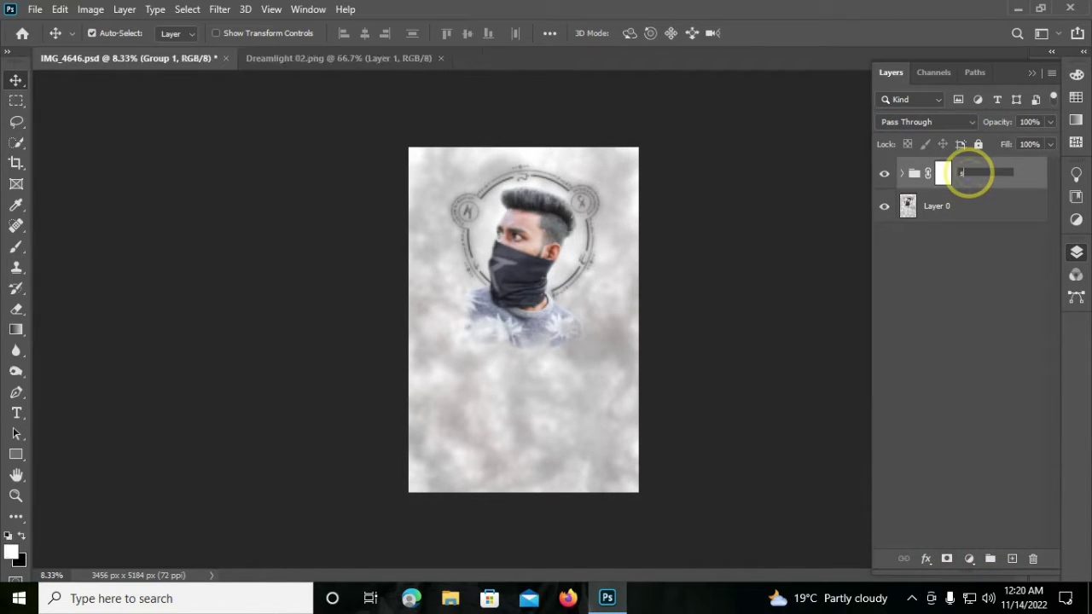
type("kin")
left_click(941, 174)
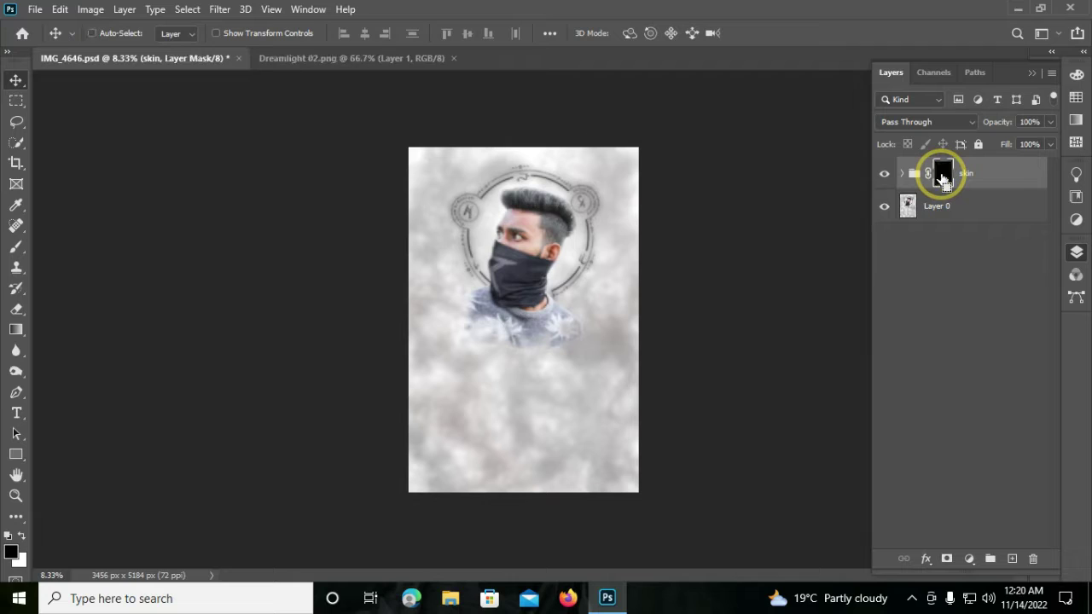
key("ctrl+i")
Step: Zoom in on the face and paint white with a slightly smaller brush on the skin mask
key("ctrl+plus")
key("ctrl+plus")
key("ctrl+plus")
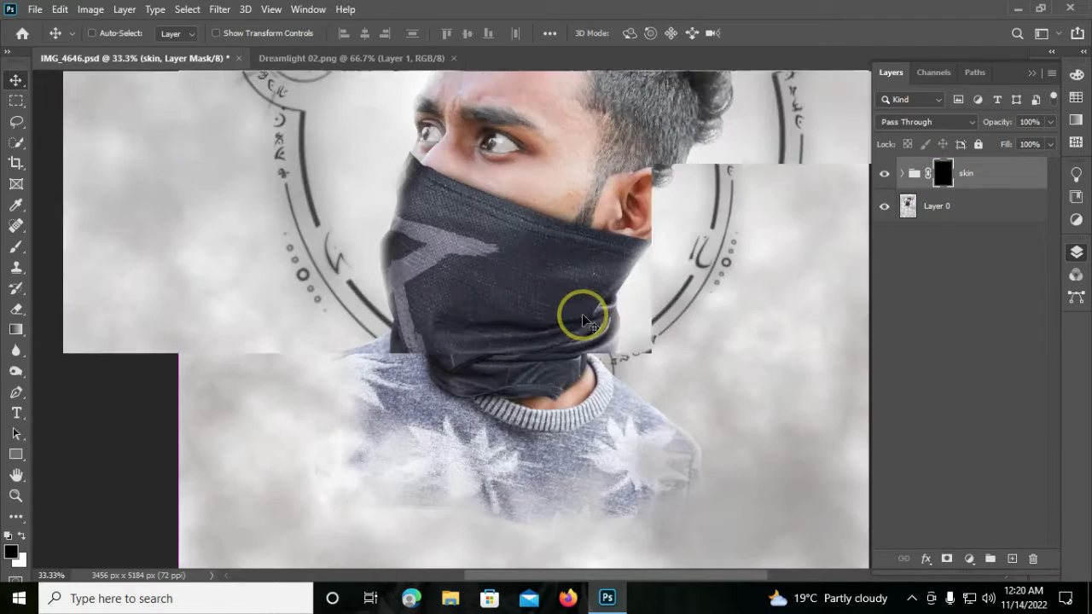
key("ctrl+plus")
key("ctrl+plus")
key("ctrl+plus")
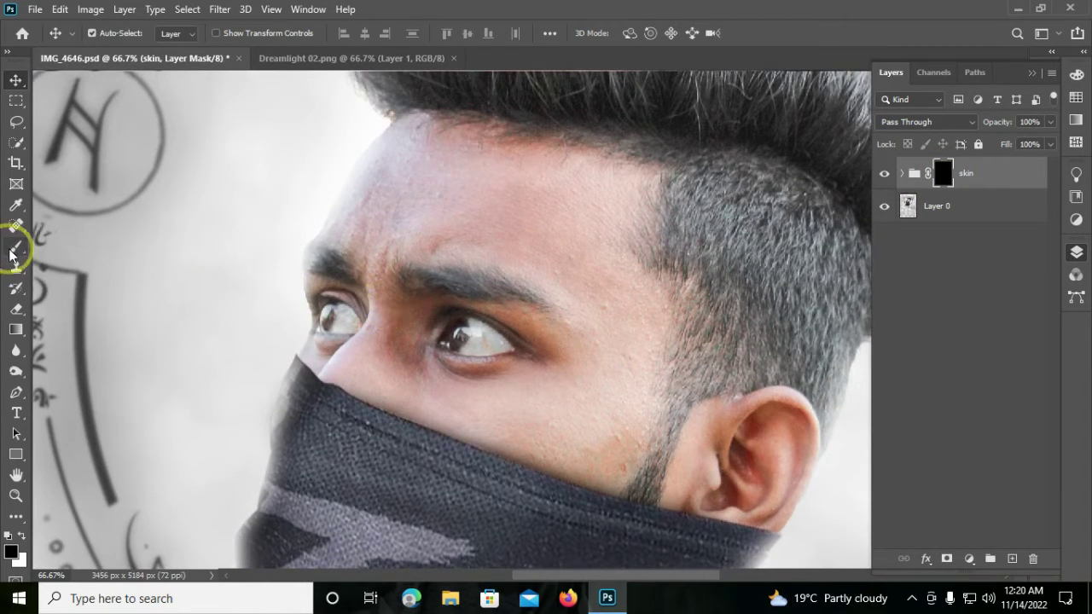
left_click(14, 247)
left_click(21, 535)
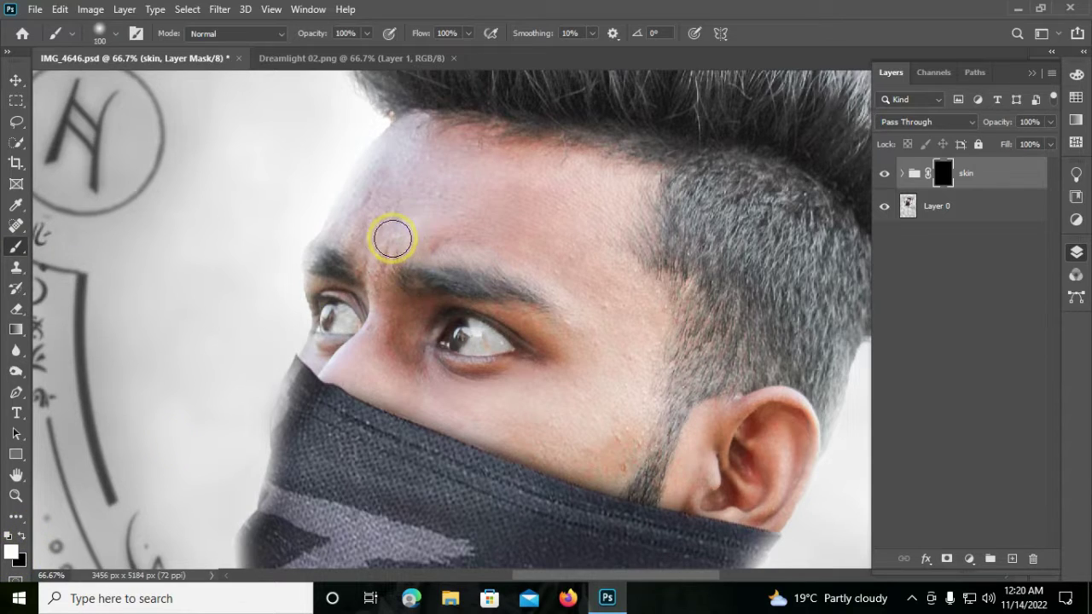
key("bracketleft")
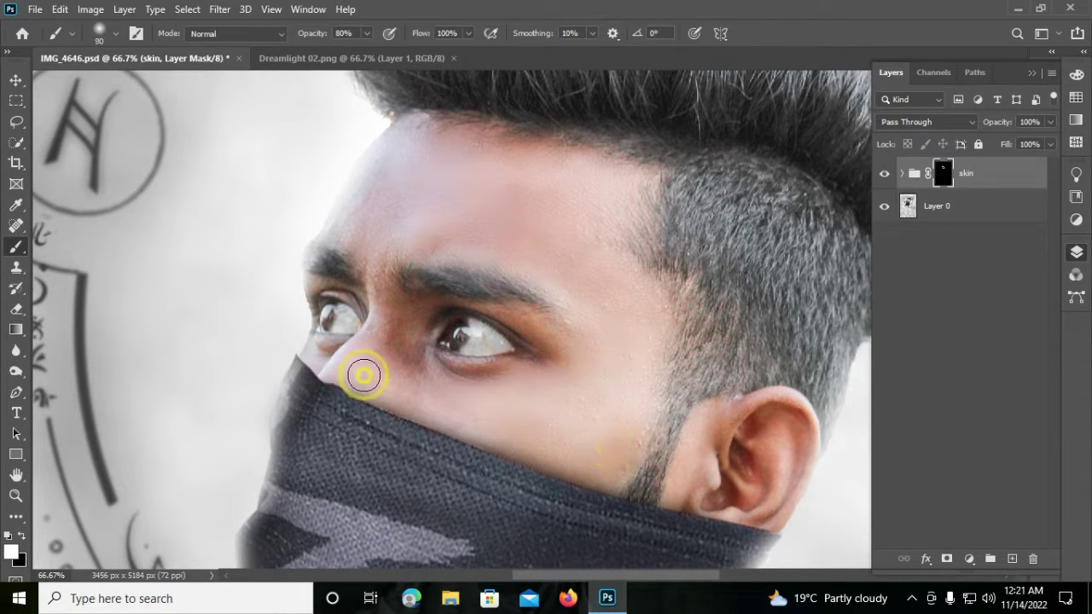
Step: Zoom out, stamp all visible layers into Layer 1 and duplicate it
key("ctrl+minus")
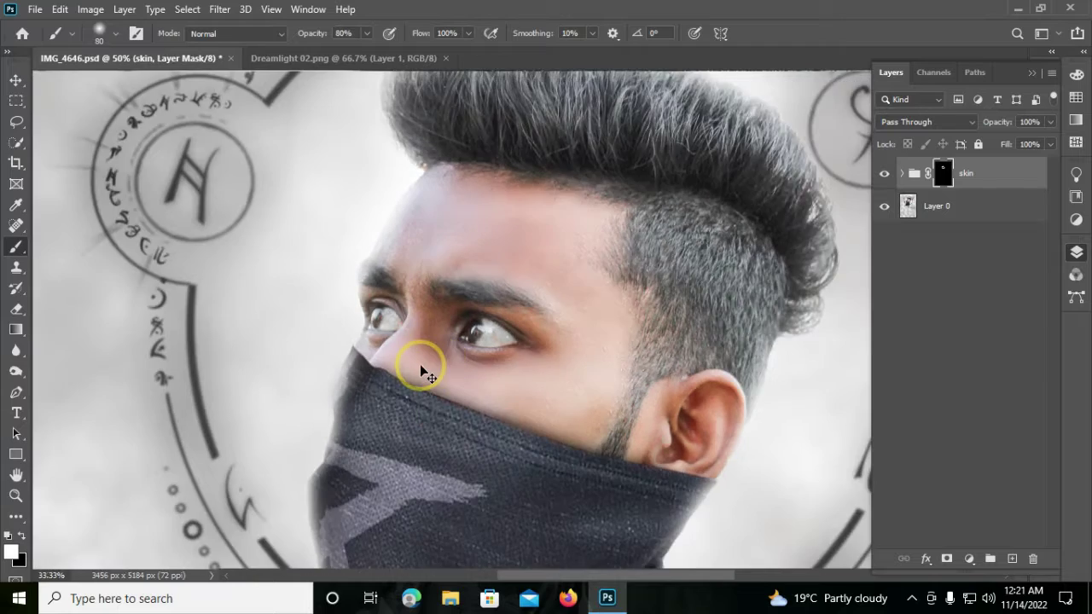
key("ctrl+minus")
key("ctrl+minus")
key("ctrl+minus")
key("ctrl+minus")
key("ctrl+minus")
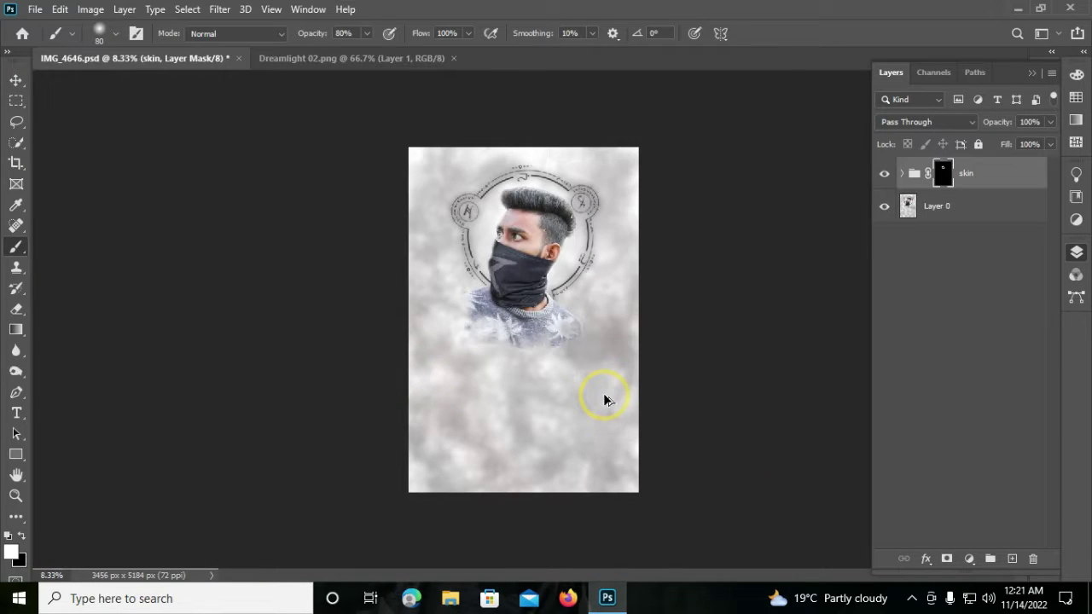
key("ctrl+shift+alt+e")
key("ctrl+j")
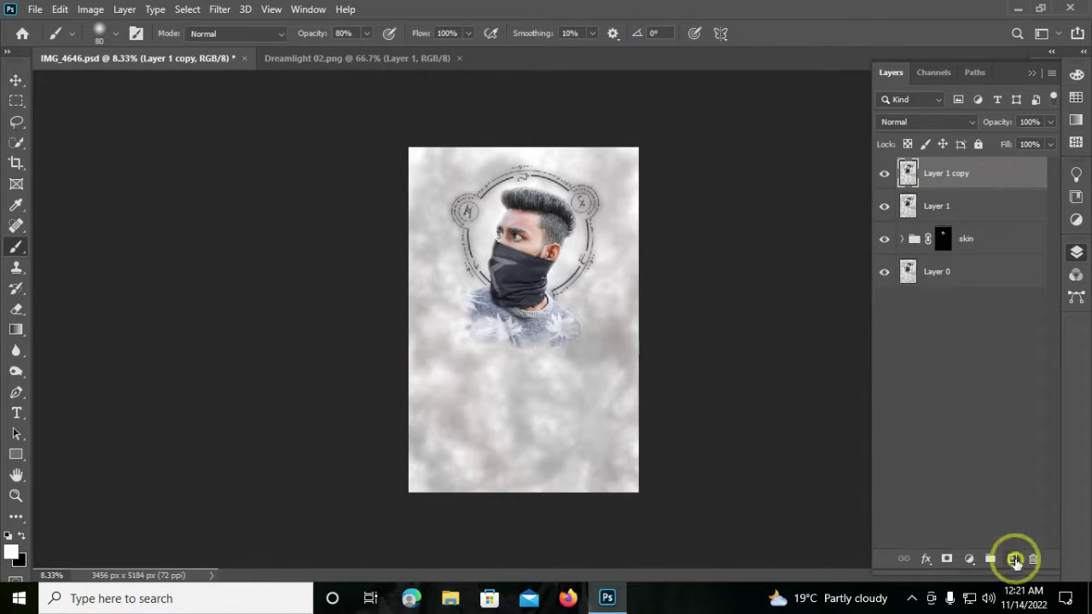
Step: Add a new empty layer and zoom in closely on the nearer eye
left_click(1015, 560)
key("ctrl+plus")
scroll(621, 354, "up", 3)
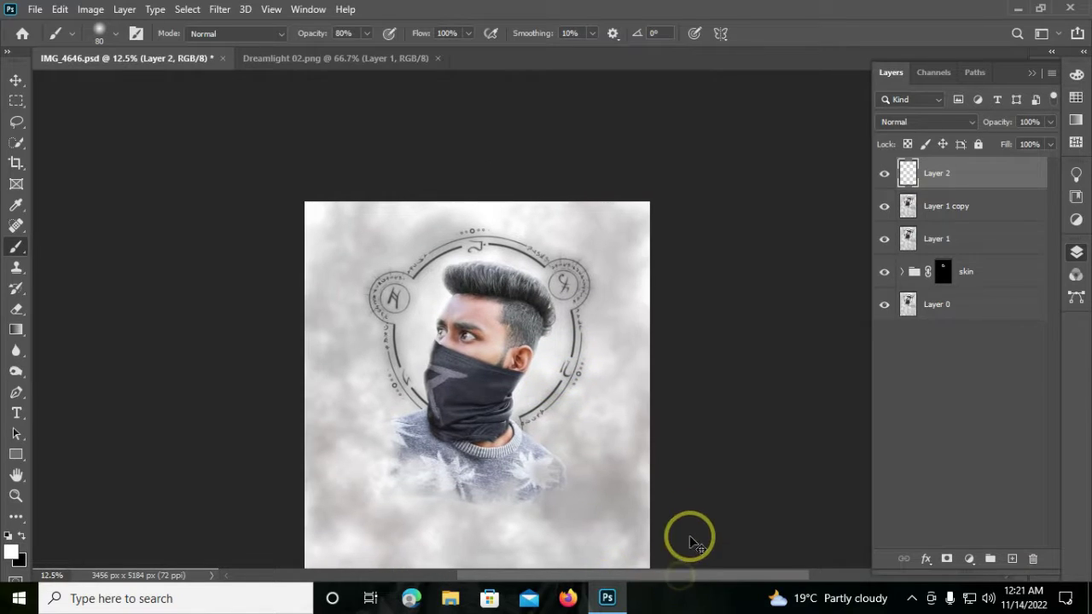
key("ctrl+plus")
key("ctrl+plus")
key("ctrl+plus")
key("ctrl+plus")
key("ctrl+plus")
key("ctrl+plus")
left_click_drag(670, 575, 606, 582)
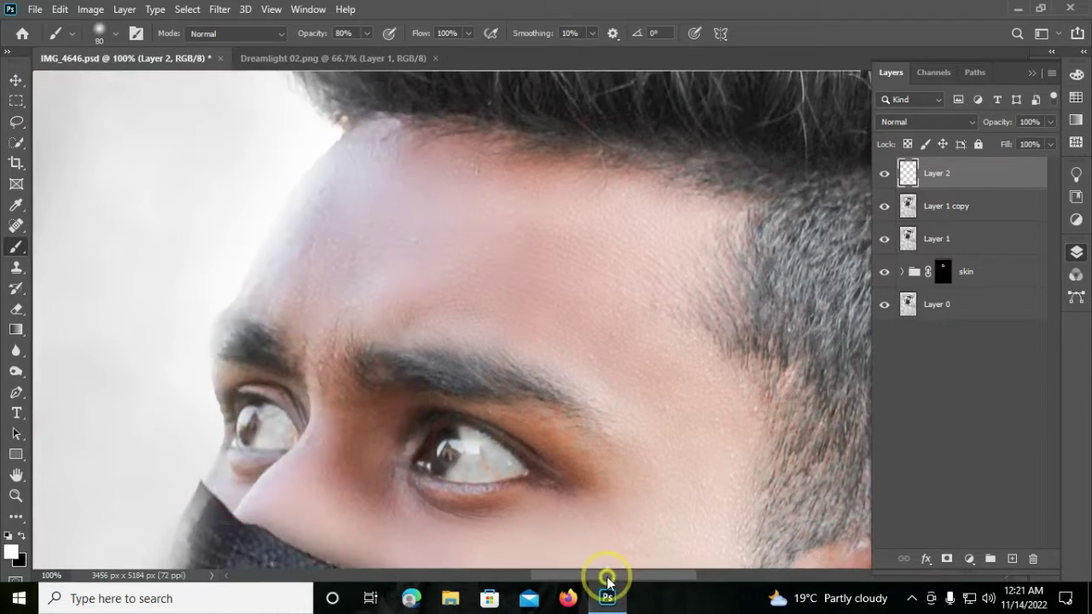
scroll(455, 463, "down", 3)
key("ctrl+plus")
key("bracketleft")
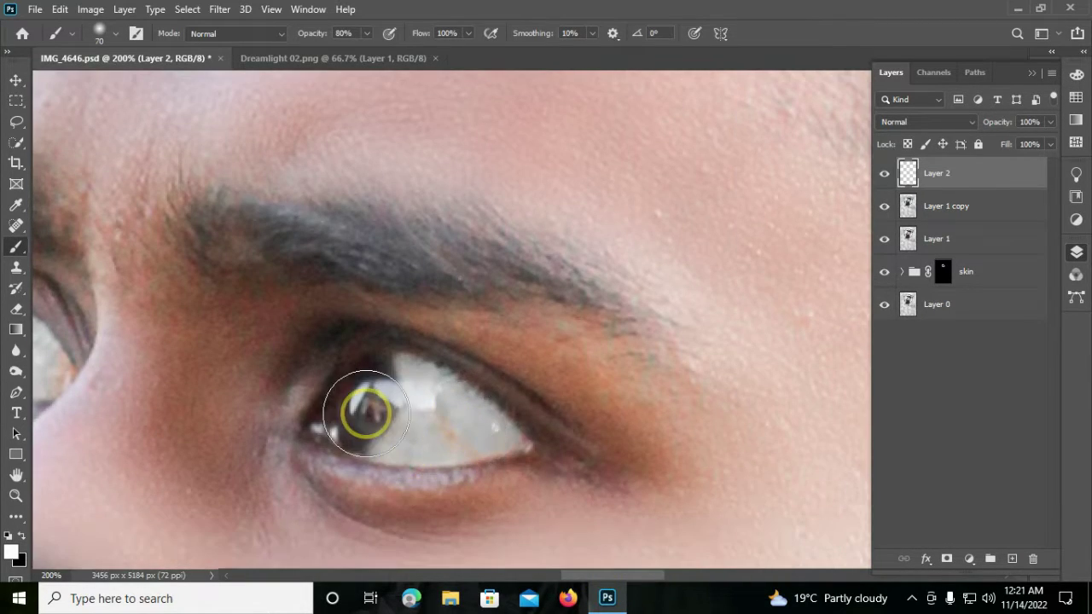
Step: Paint the eye solid white with an 85% hardness, 20 px brush at 100% opacity, then duplicate the layer
right_click(263, 264)
left_click_drag(419, 297, 440, 308)
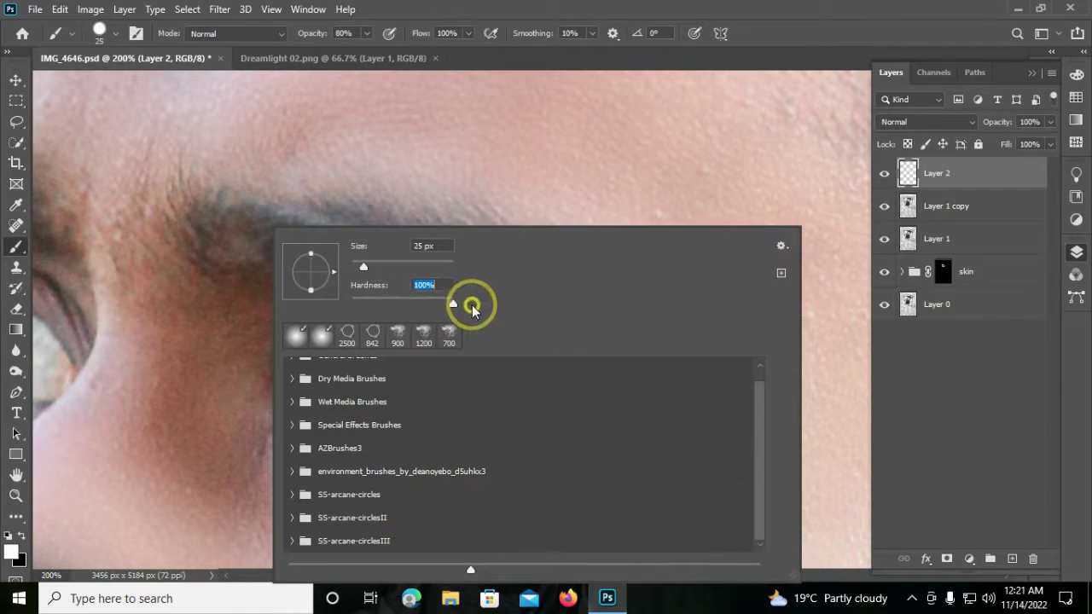
key("Return")
key("bracketleft")
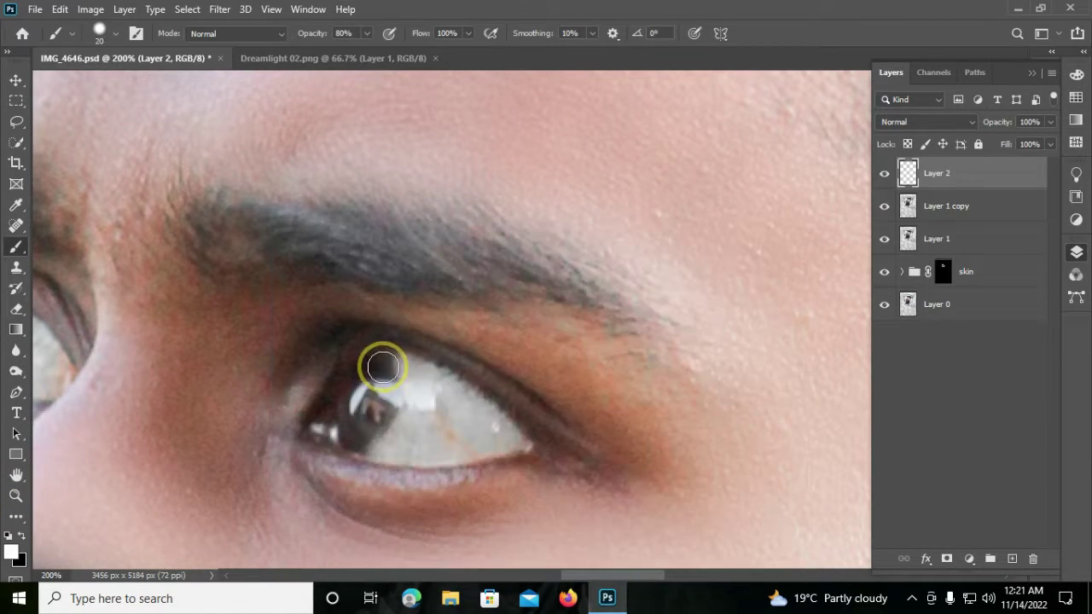
mouse_move(355, 441)
left_mouse_down()
mouse_move(404, 453)
mouse_move(508, 442)
mouse_move(426, 366)
mouse_move(383, 365)
mouse_move(458, 414)
mouse_move(370, 429)
mouse_move(453, 424)
mouse_move(384, 394)
left_mouse_up()
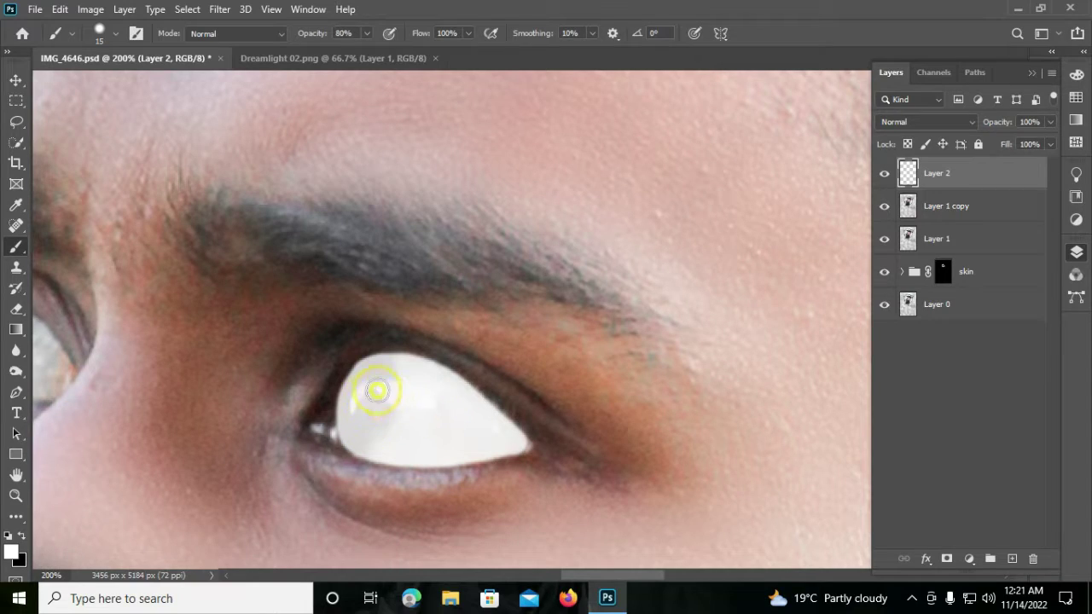
key("0")
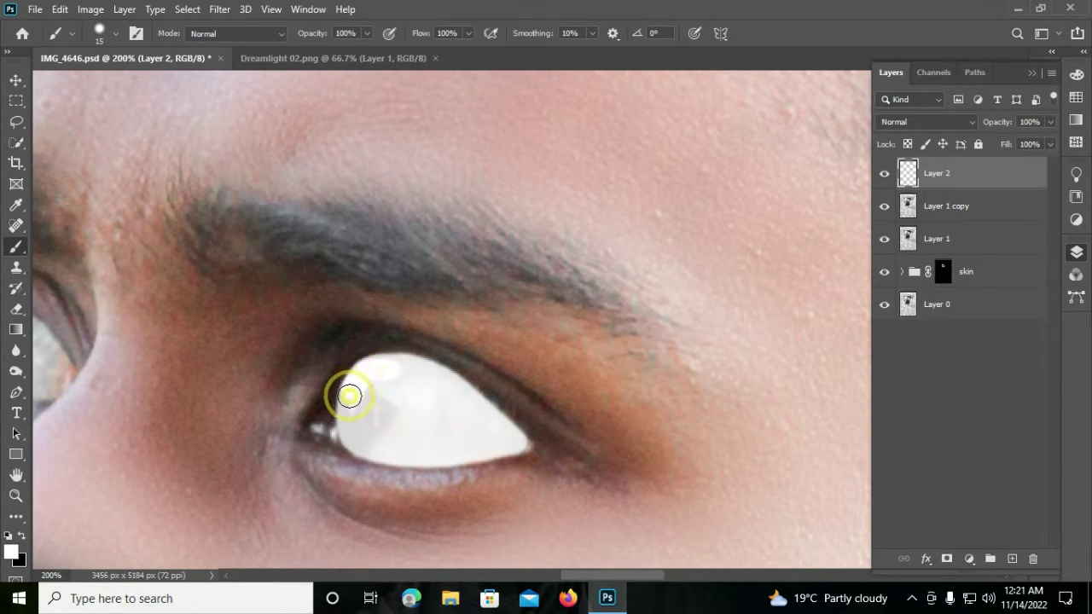
mouse_move(351, 433)
left_mouse_down()
mouse_move(423, 446)
mouse_move(390, 422)
mouse_move(407, 380)
mouse_move(474, 431)
left_mouse_up()
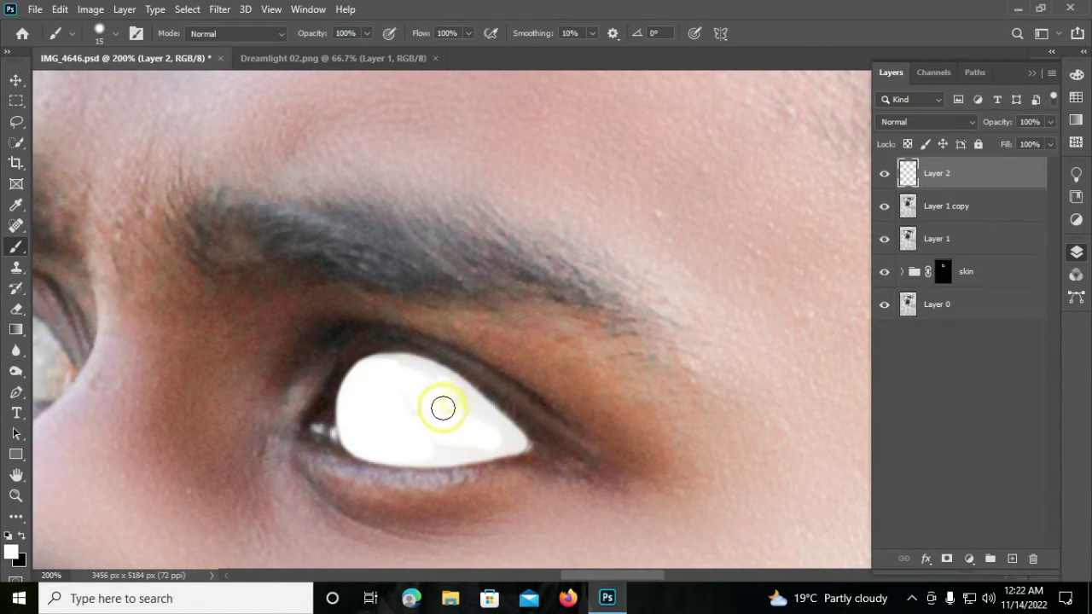
key("ctrl+j")
Step: Apply a 10 px Gaussian Blur to the white eye copy
key("v")
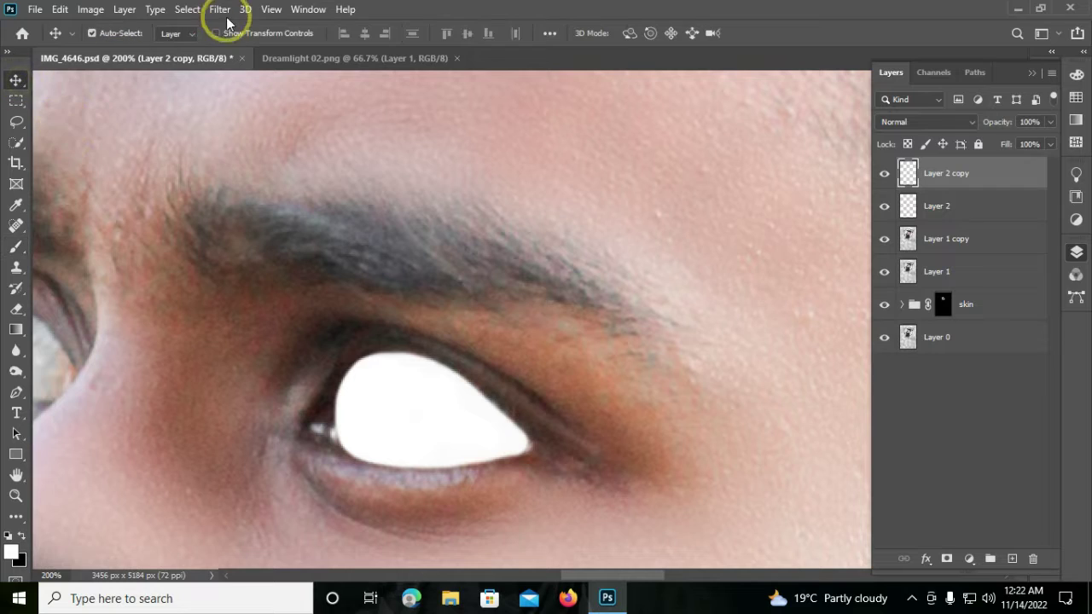
left_click(220, 9)
left_click(450, 251)
type("10")
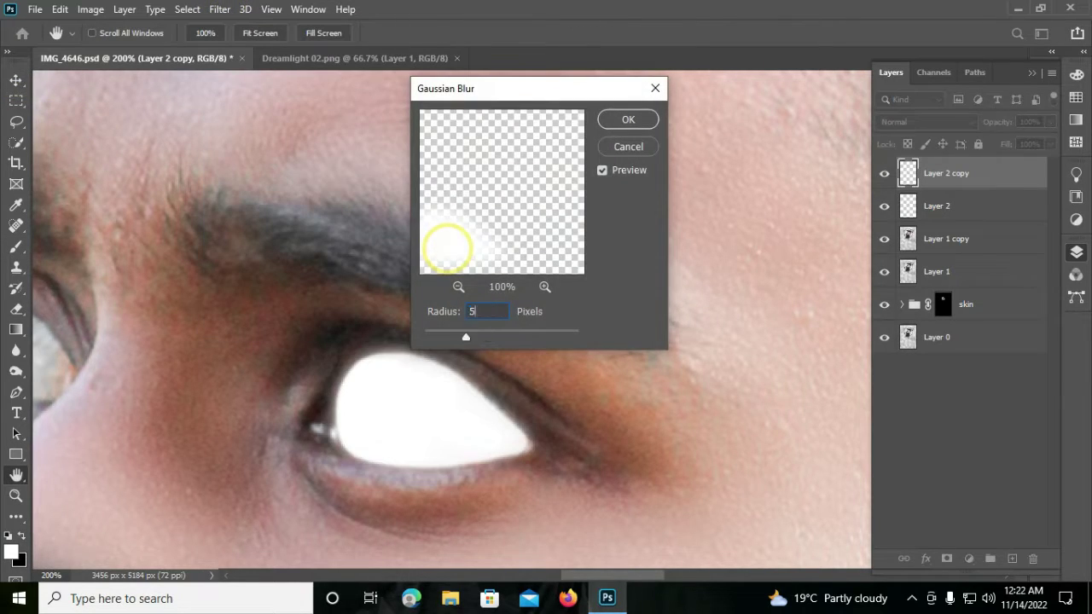
key("Return")
Step: Add two more copies blurred 20 px and 50 px, then group all four eye layers
key("ctrl+j")
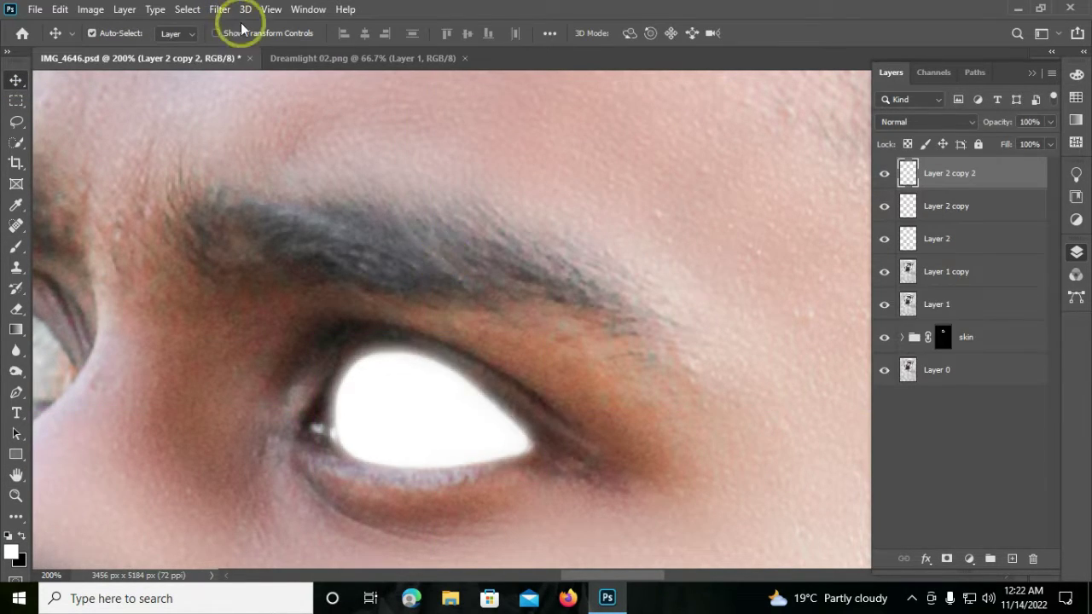
left_click(220, 9)
left_click(450, 250)
type("20")
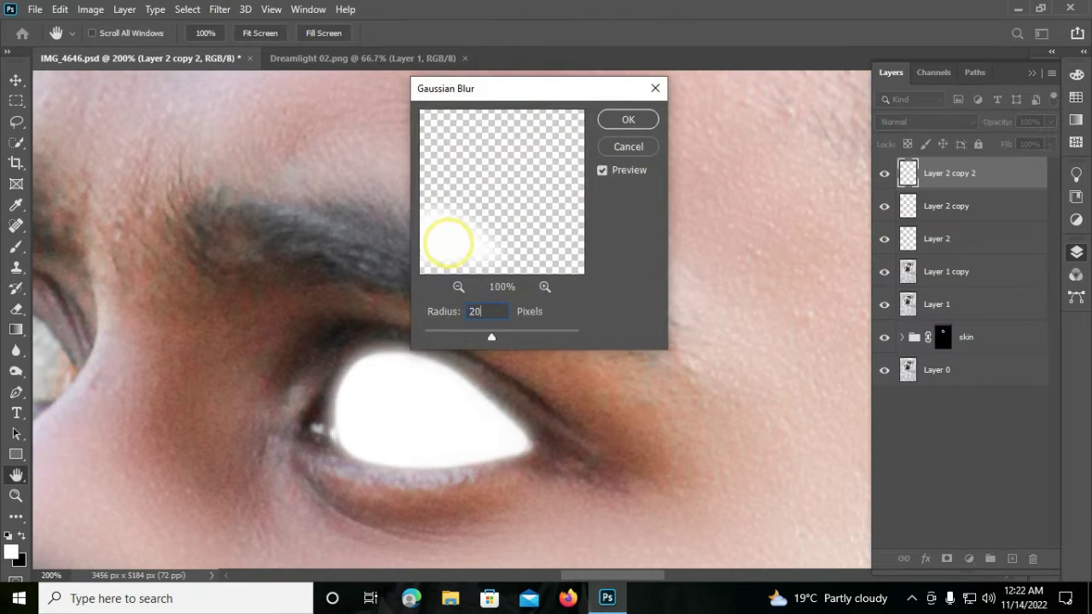
key("Return")
key("ctrl+j")
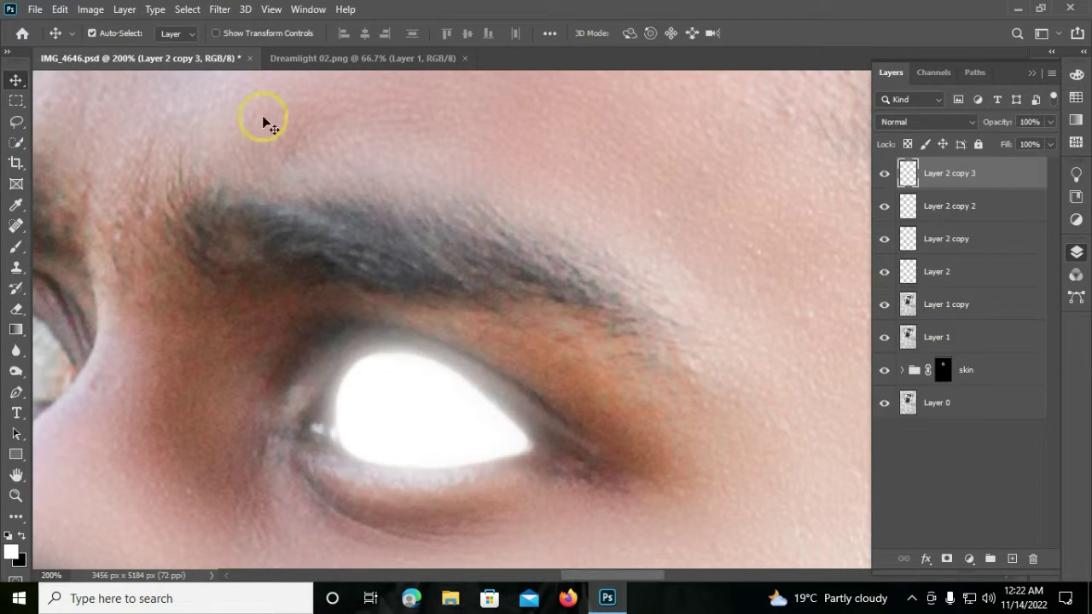
left_click(219, 9)
left_click(423, 249)
type("50")
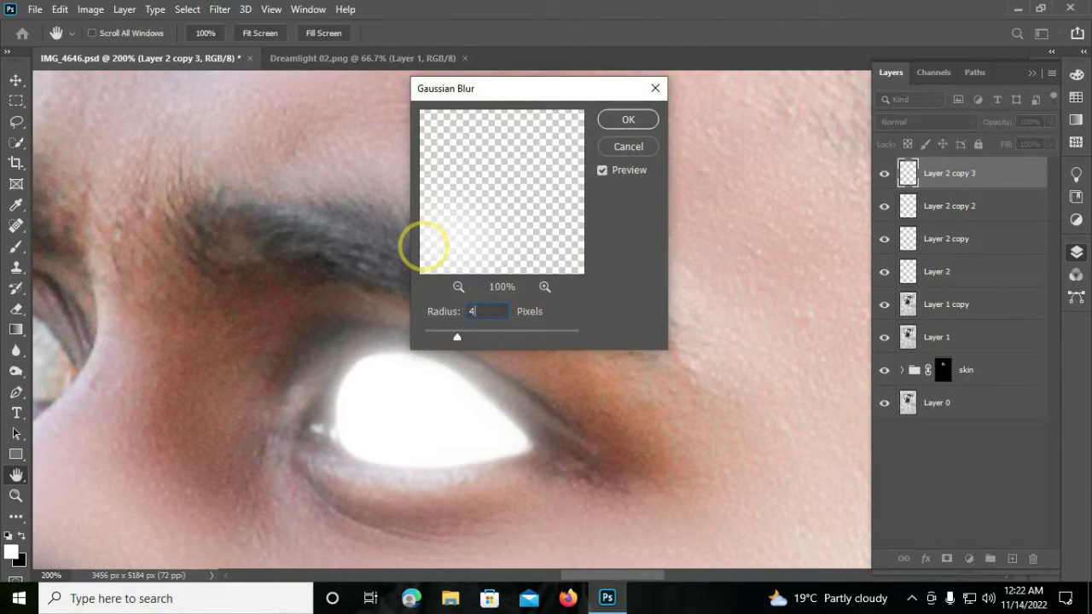
key("Return")
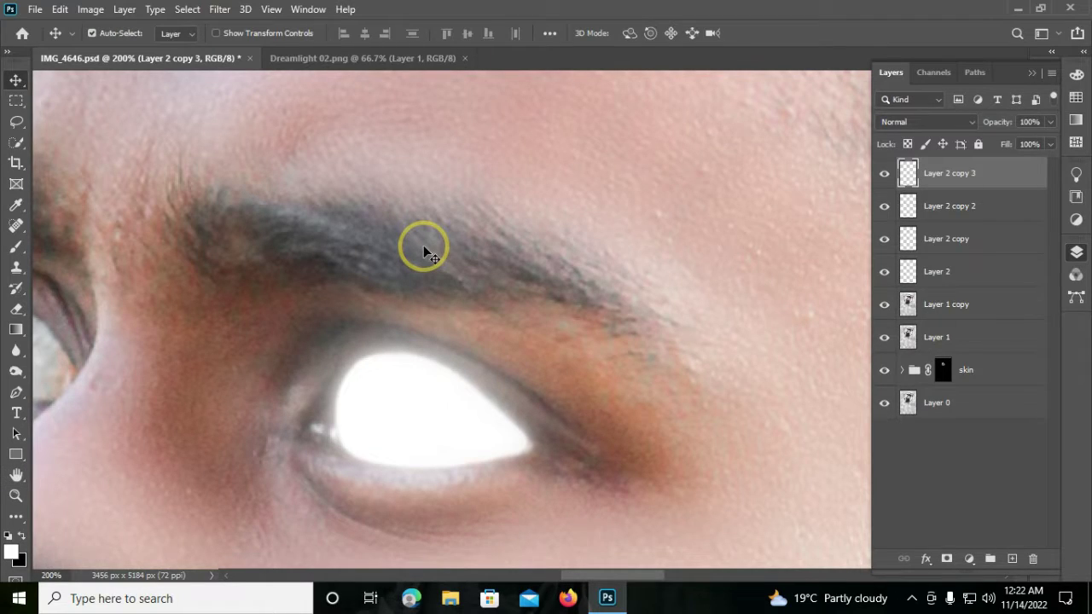
left_click(954, 271, "shift")
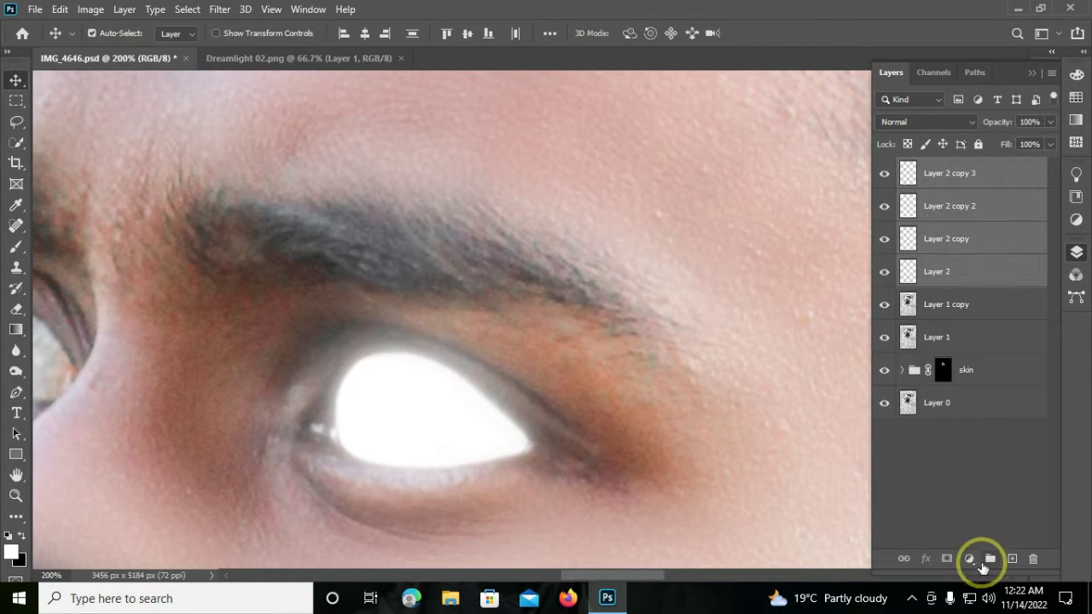
left_click(985, 560)
type("eyes")
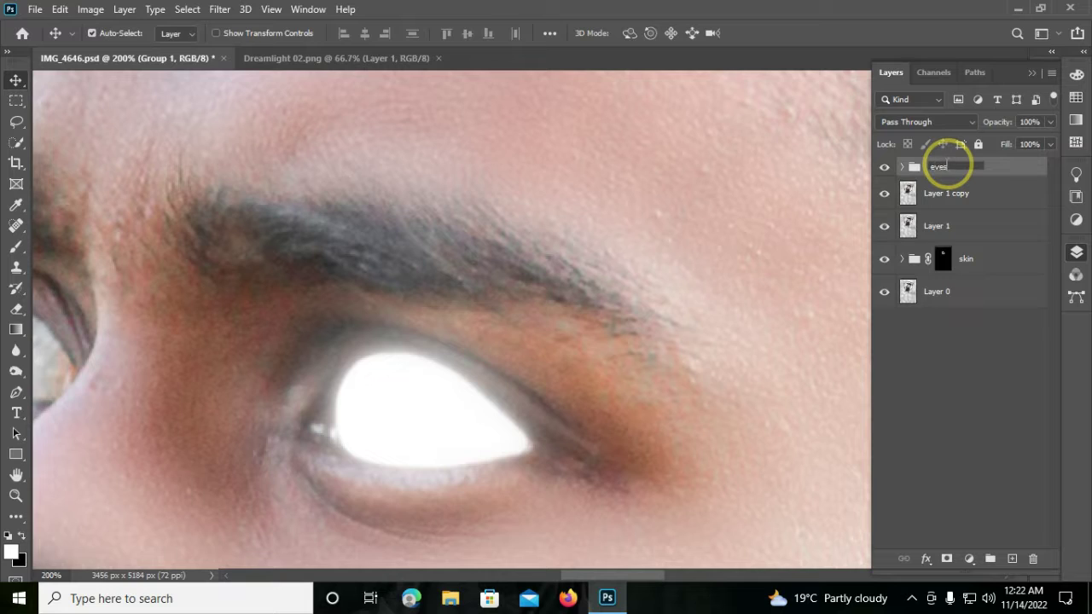
Step: Name the group eyes, then paint the other eye solid white on a new layer
key("Return")
left_click(1012, 558)
left_click_drag(653, 575, 555, 577)
key("ctrl+plus")
left_click(15, 247)
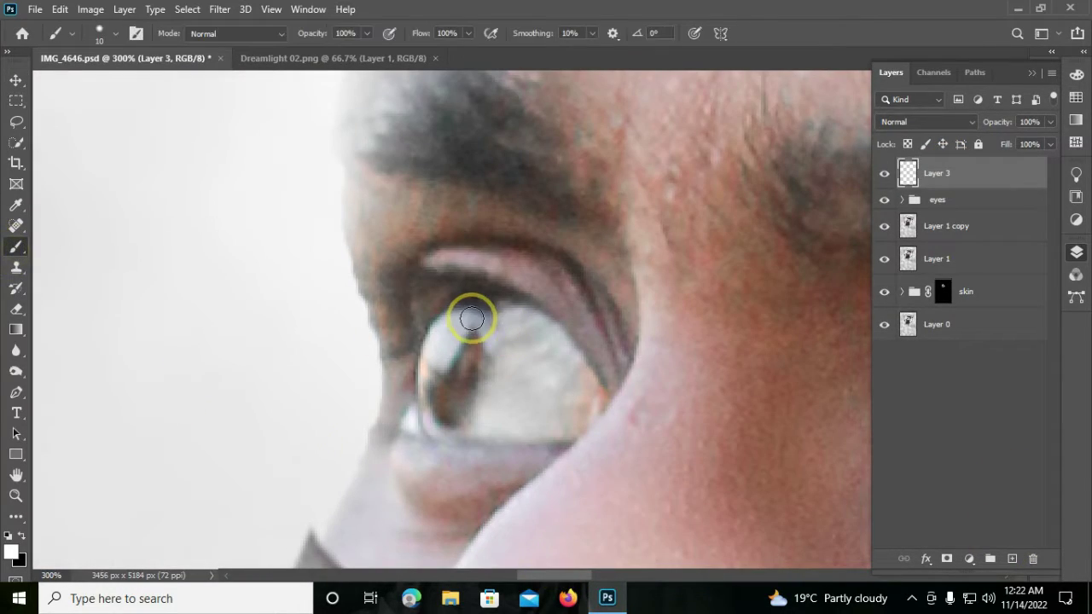
mouse_move(469, 312)
left_mouse_down()
mouse_move(446, 317)
mouse_move(429, 370)
mouse_move(435, 419)
mouse_move(478, 433)
mouse_move(558, 434)
left_mouse_up()
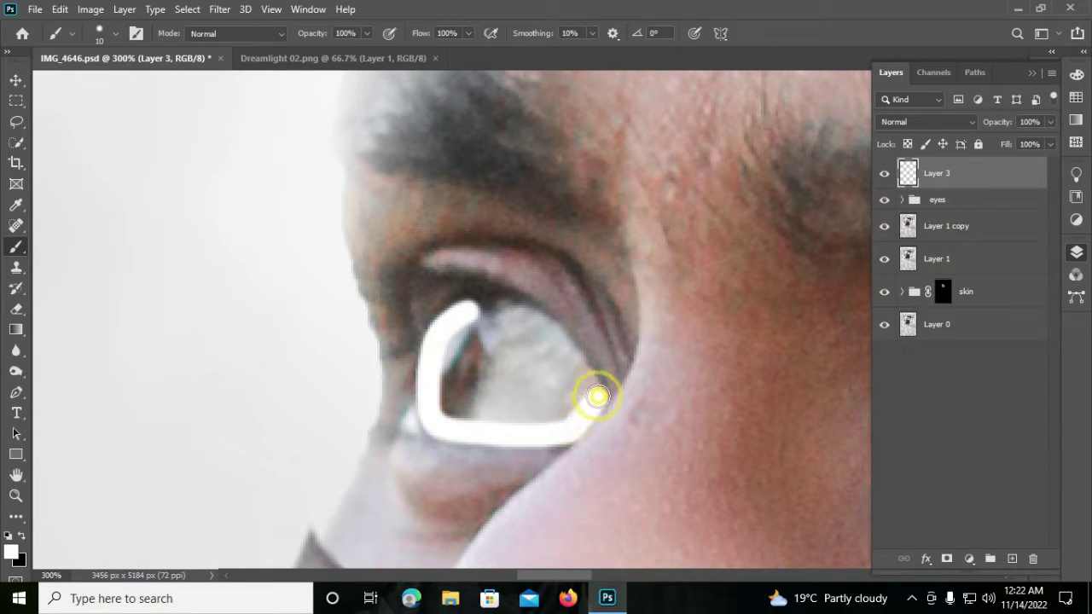
mouse_move(597, 396)
left_mouse_down()
mouse_move(532, 314)
mouse_move(487, 300)
mouse_move(445, 335)
mouse_move(500, 415)
mouse_move(537, 353)
mouse_move(458, 390)
mouse_move(515, 344)
mouse_move(531, 394)
mouse_move(512, 370)
mouse_move(504, 384)
left_mouse_up()
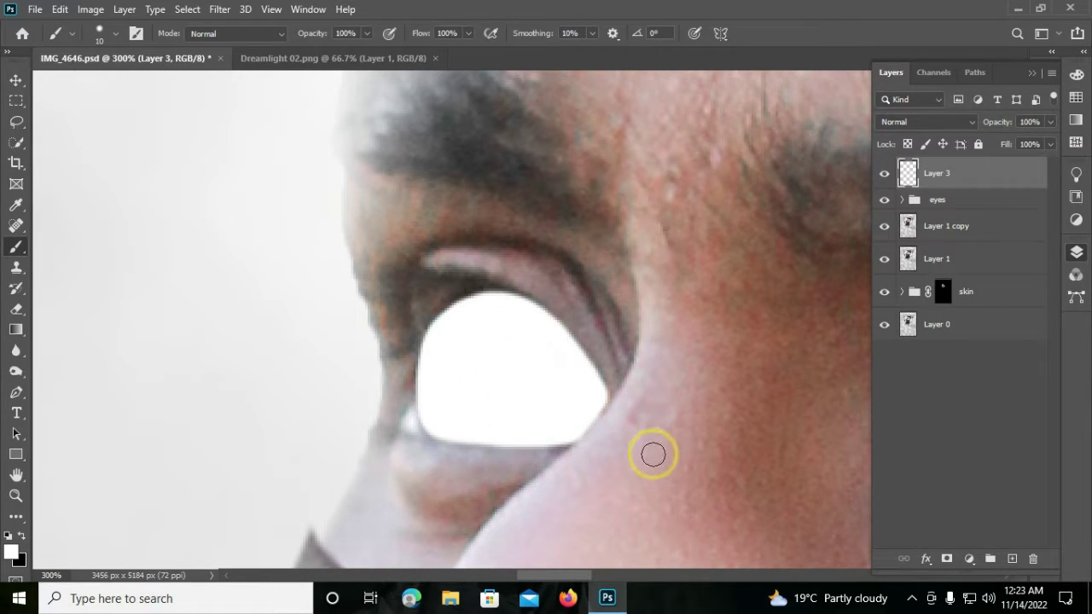
Step: Duplicate the second eye layer twice, blurring the copies by 5 px and 20 px
key("ctrl+j")
left_click(16, 79)
left_click(219, 10)
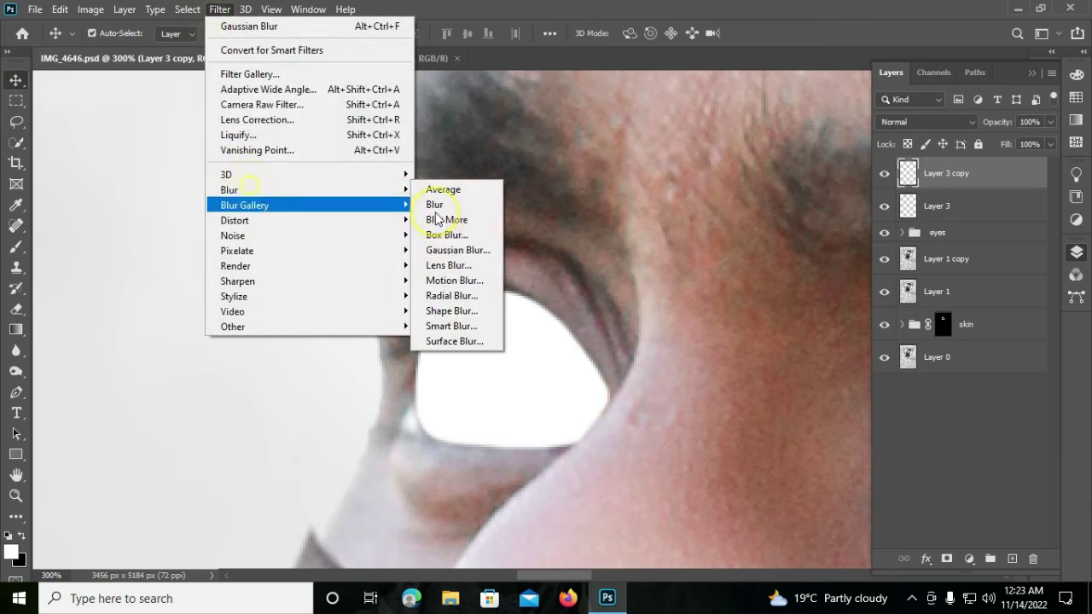
left_click(452, 250)
type("5")
key("Return")
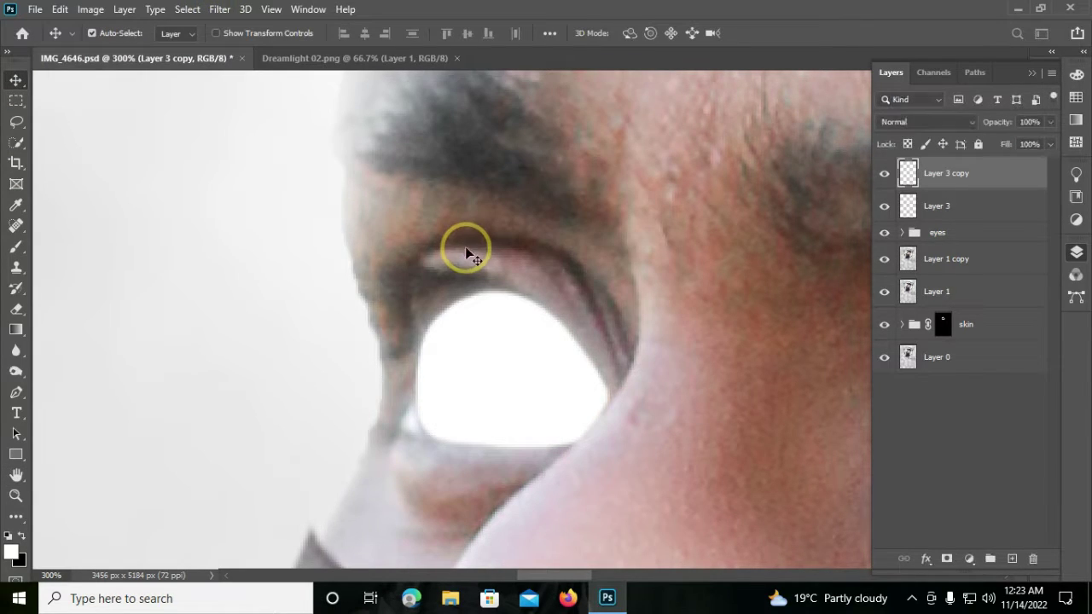
key("ctrl+j")
left_click(219, 10)
left_click(439, 247)
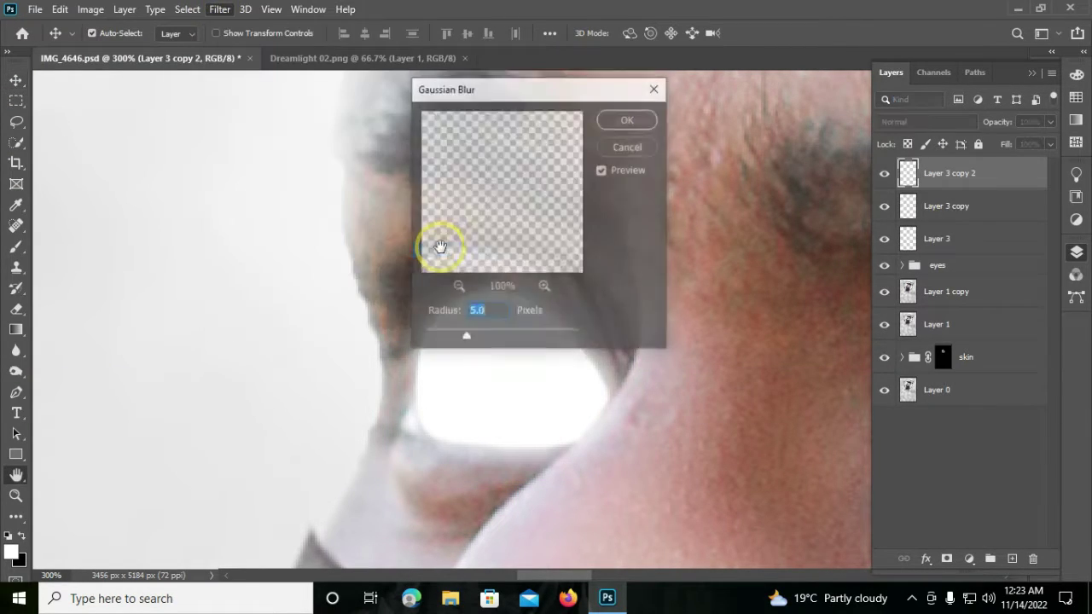
type("20")
key("Return")
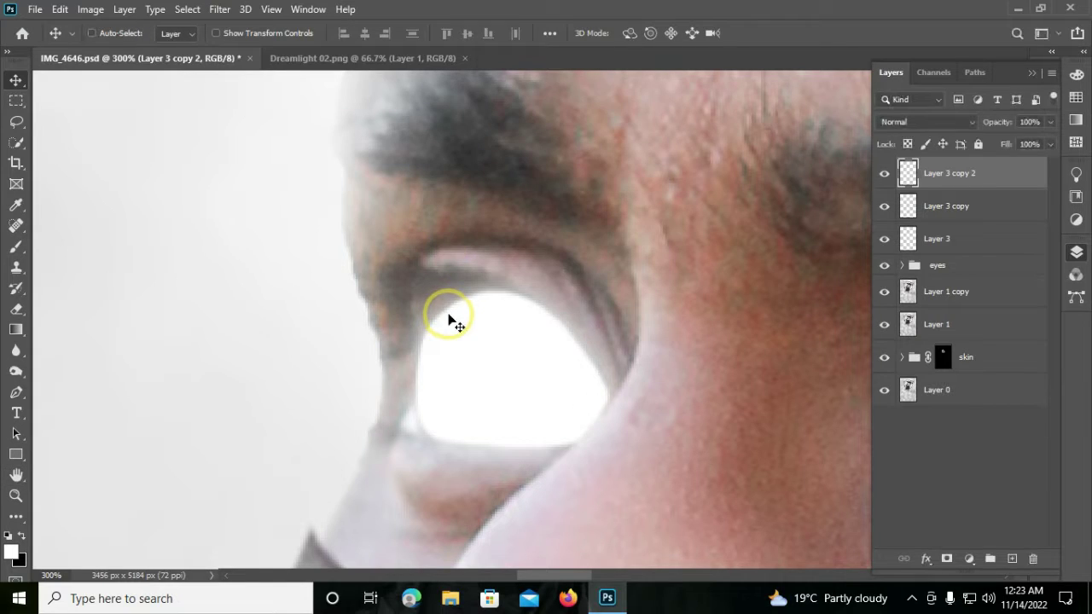
Step: Add a 40 px blurred copy and group all four Layer 3 glow layers
key("ctrl+j")
left_click(220, 10)
left_click(440, 249)
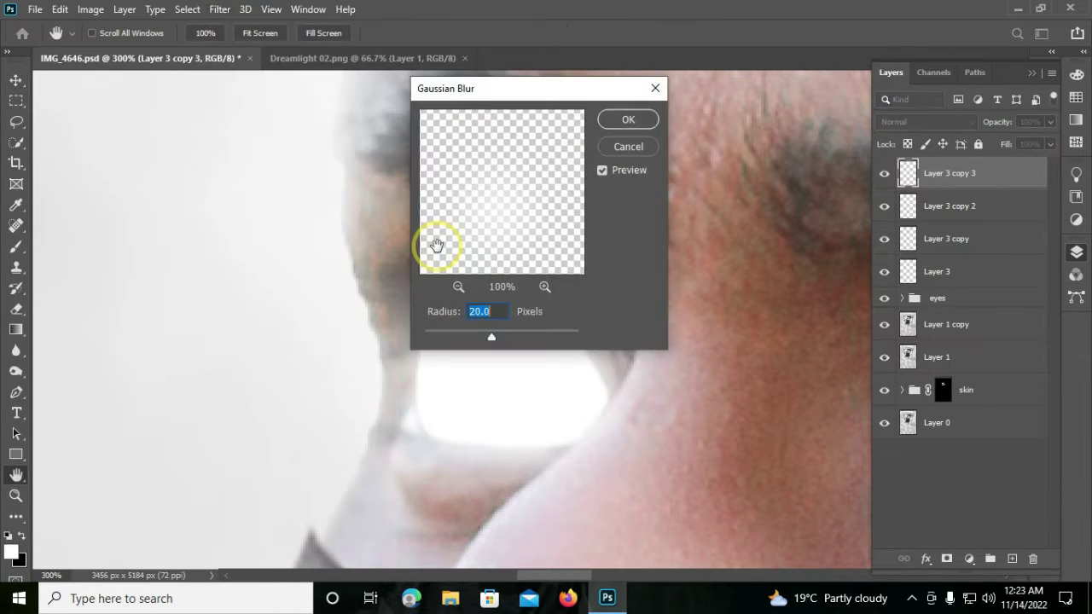
type("40")
key("Return")
key("ctrl+minus")
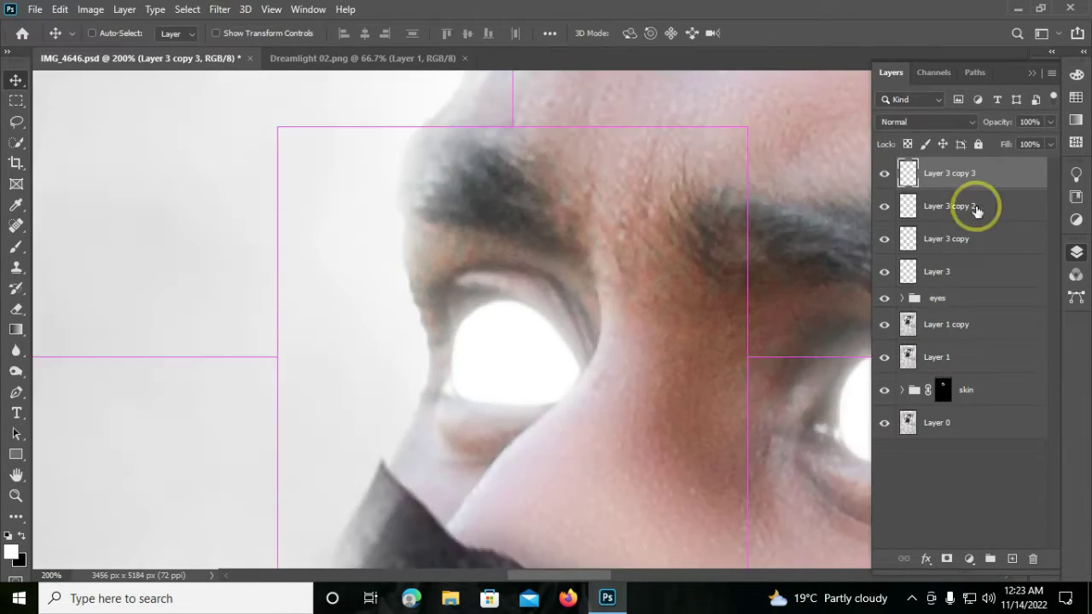
left_click(975, 206, "ctrl")
left_click(998, 239, "ctrl")
left_click(995, 271, "ctrl")
left_click(989, 558)
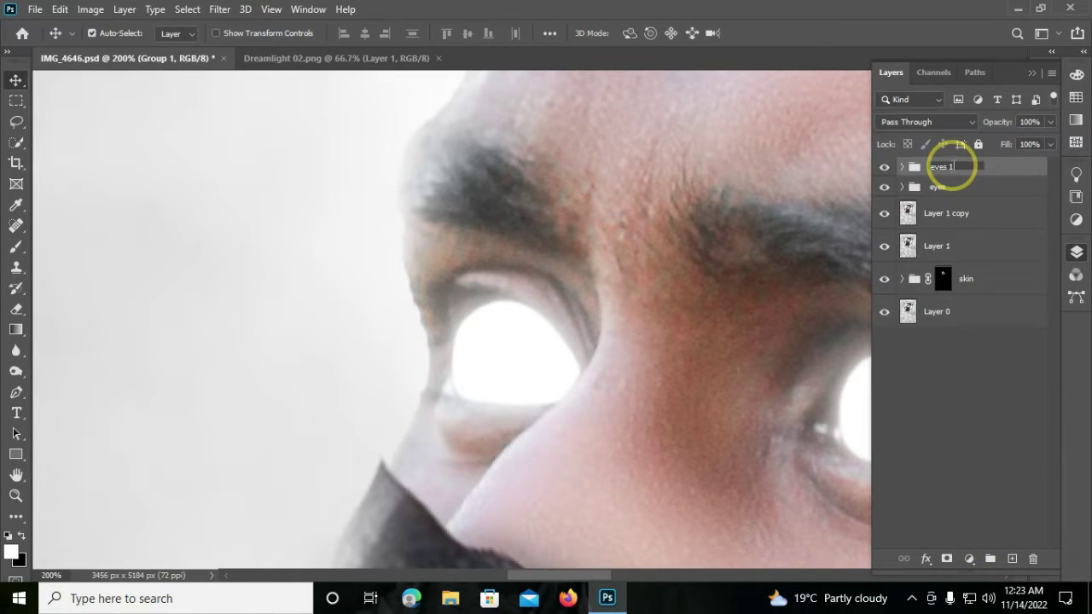
Step: Name the group eyes 2, stamp all visible layers into a new layer and duplicate it
type("2")
key("Return")
key("ctrl+minus")
key("ctrl+minus")
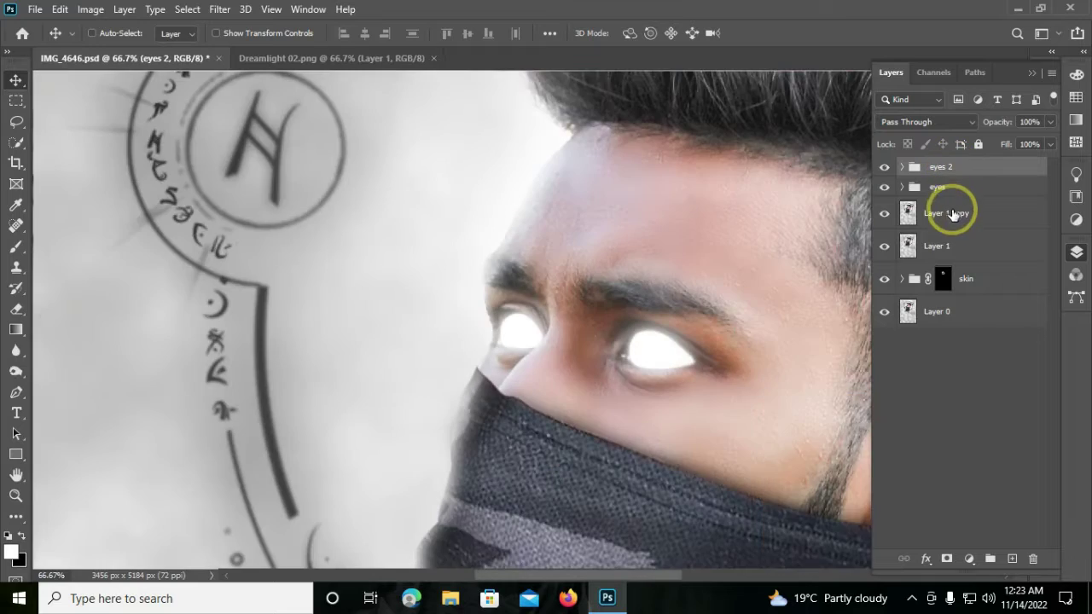
key("ctrl+minus")
key("ctrl+minus")
key("ctrl+minus")
key("ctrl+minus")
key("ctrl+minus")
key("ctrl+minus")
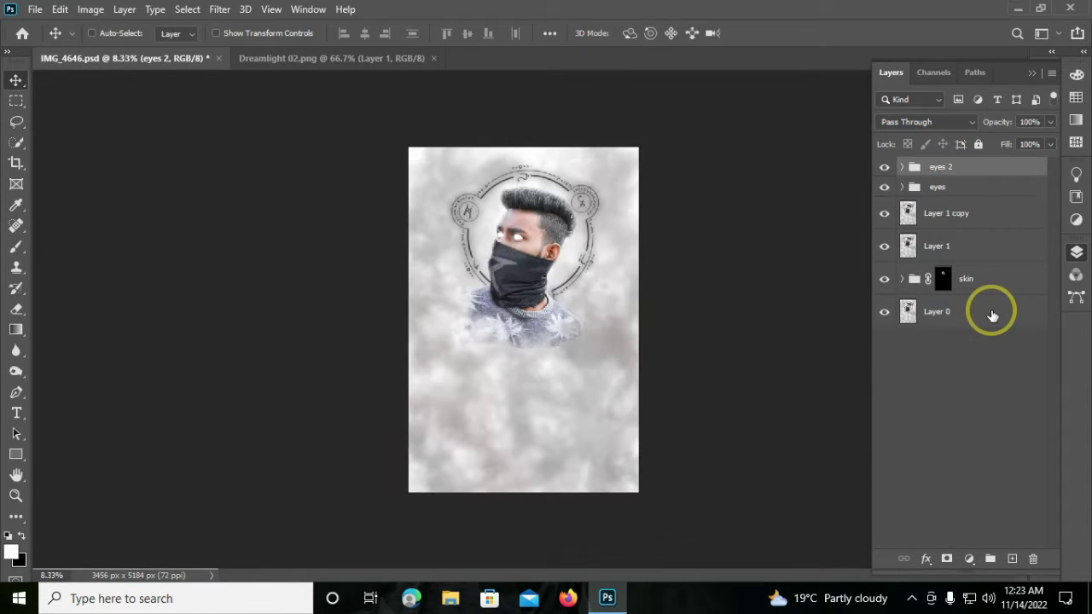
key("ctrl+shift+alt+e")
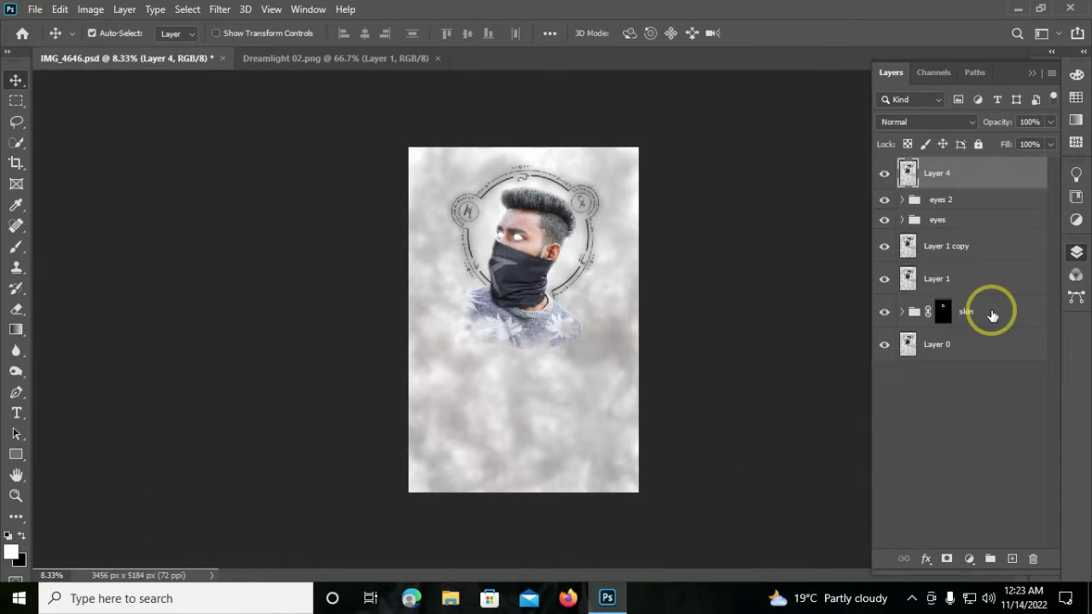
key("ctrl+j")
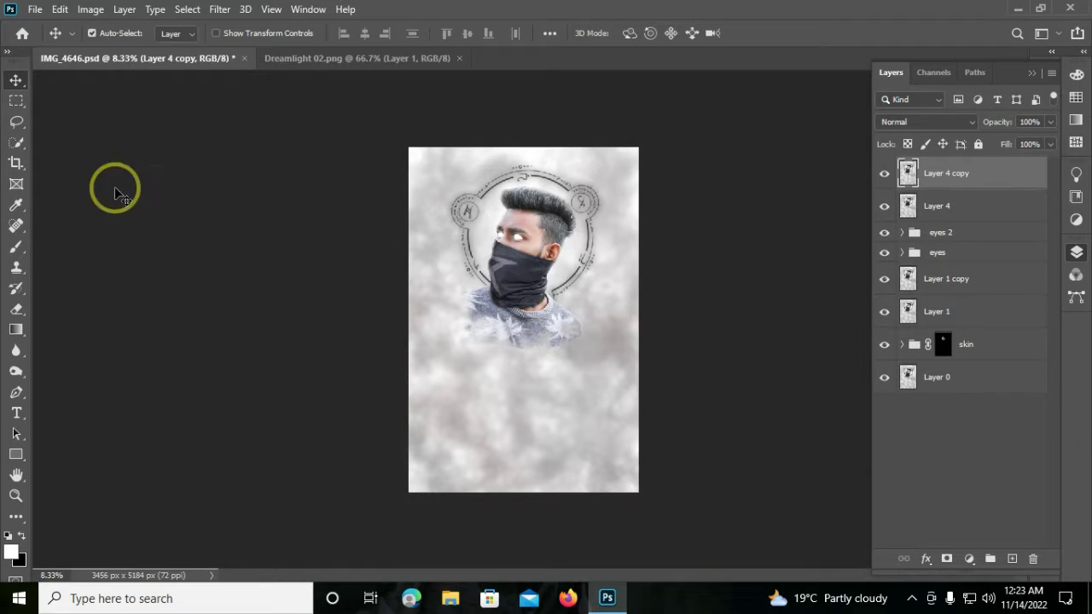
Step: Drag the Dreamlight layer into the portrait and close the Dreamlight image
left_click(312, 60)
mouse_move(555, 433)
left_mouse_down()
mouse_move(223, 64)
mouse_move(434, 228)
left_mouse_up()
left_click_drag(545, 241, 592, 261)
scroll(597, 282, "up", 2)
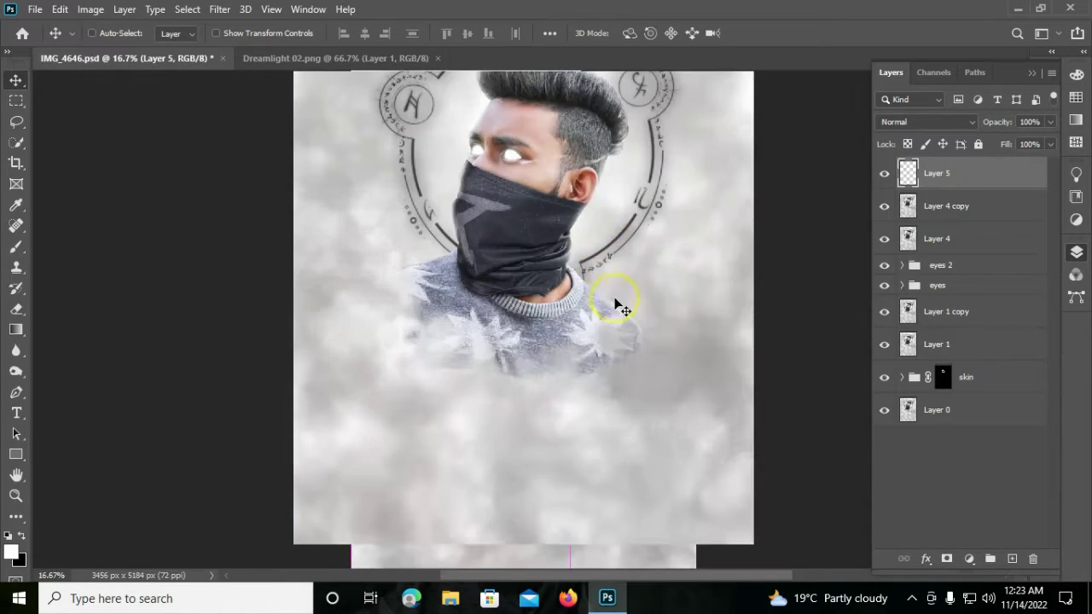
scroll(609, 305, "up", 1)
scroll(618, 312, "up", 1)
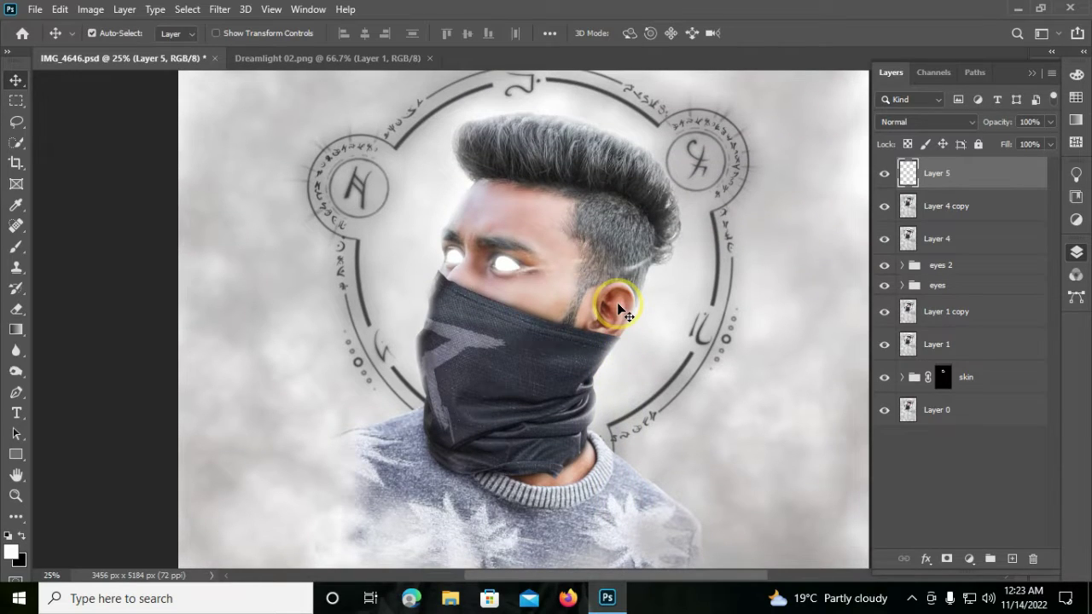
scroll(619, 310, "down", 2)
scroll(622, 310, "down", 1)
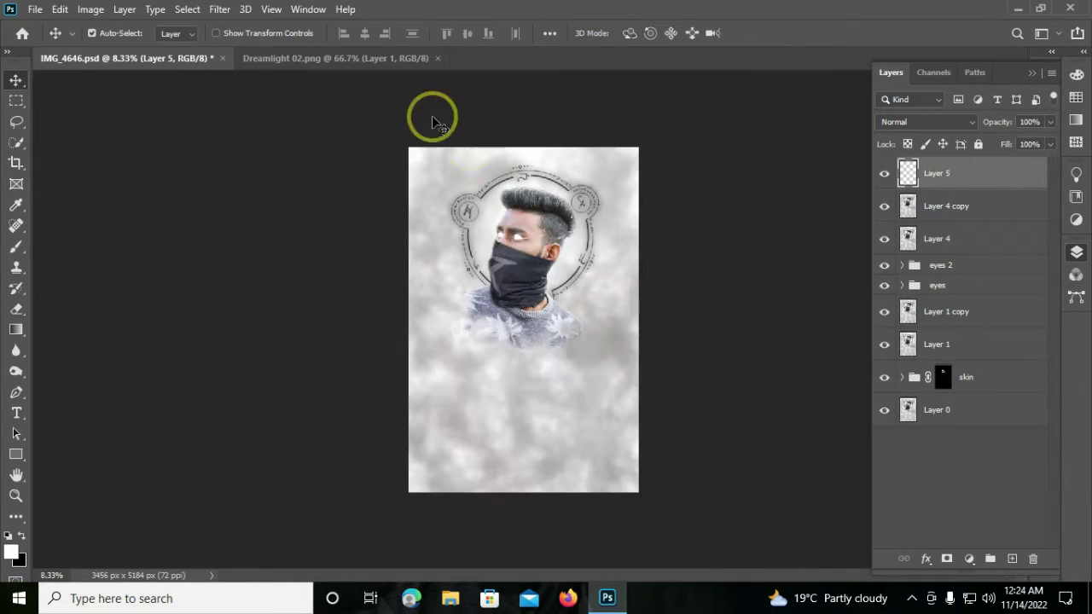
left_click(438, 58)
Step: Flatten the image, duplicate the Background and add an empty layer on top
right_click(959, 175)
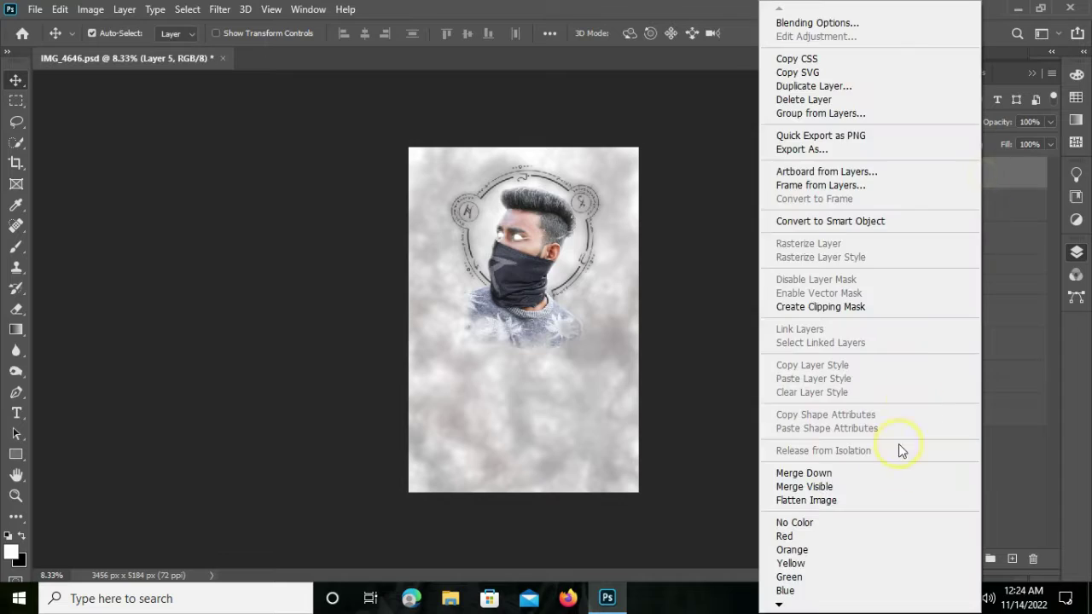
left_click(870, 501)
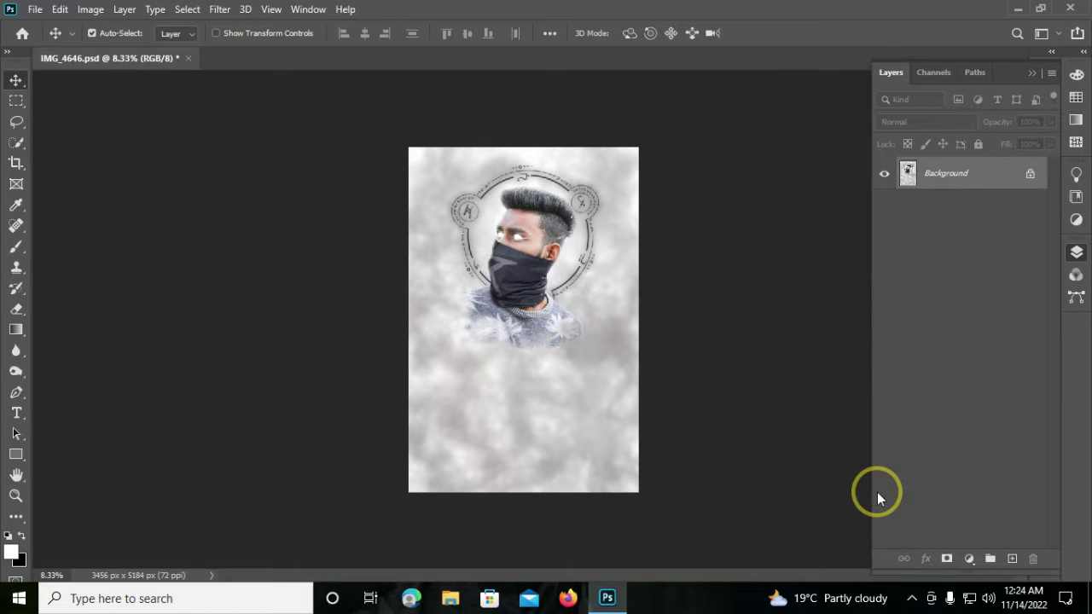
key("ctrl+j")
key("ctrl+j")
left_click(1011, 558)
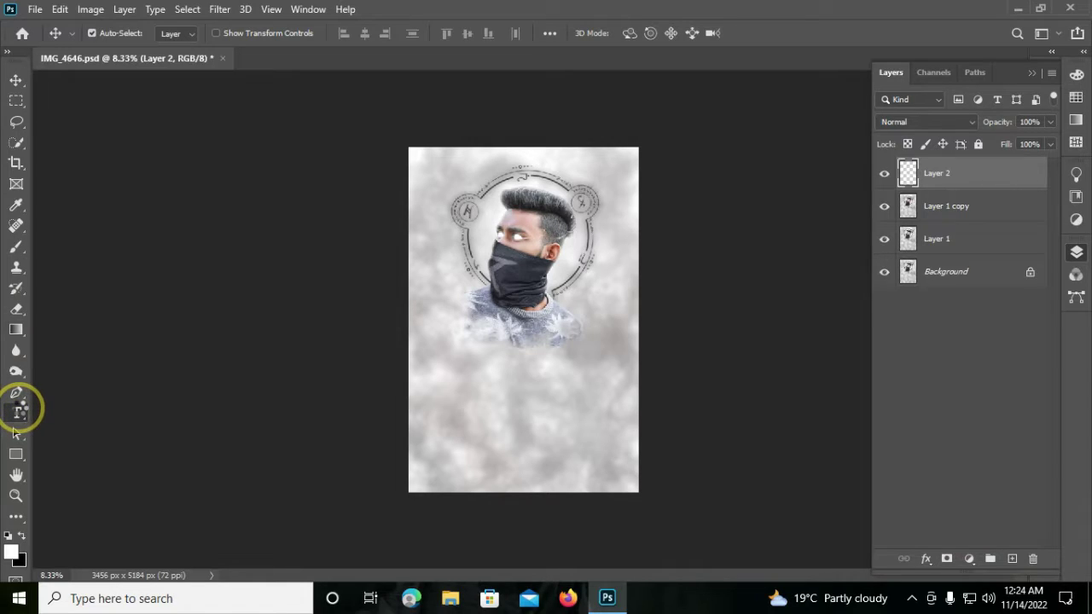
Step: Add THE as a text layer with tracking 0 at 173 pt
left_click(17, 412)
left_click(22, 536)
left_click(453, 265)
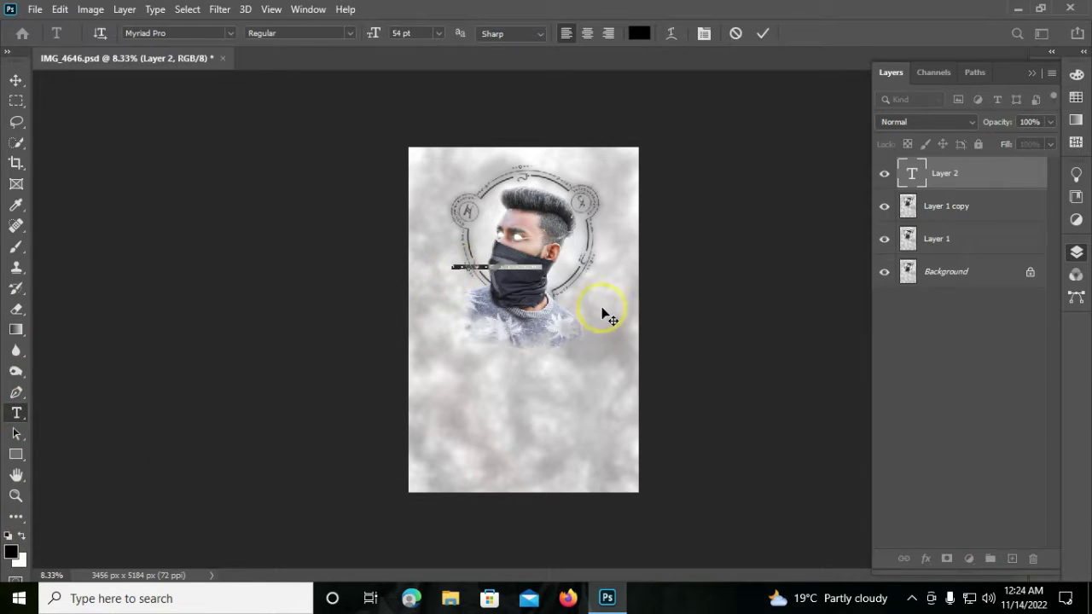
left_click(1075, 253)
left_click(1045, 162)
left_click(985, 222)
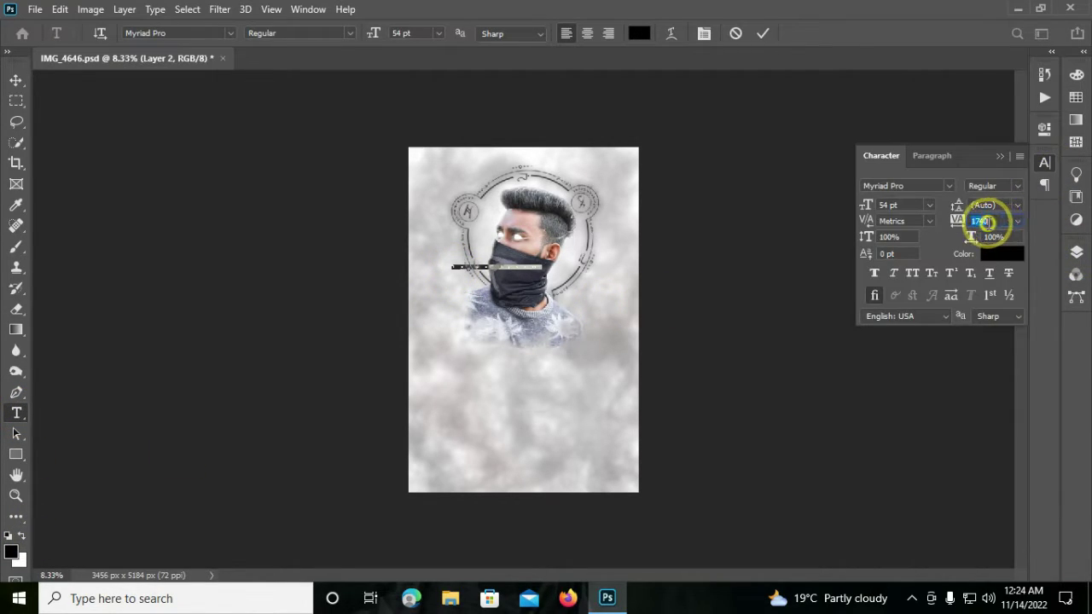
type("0")
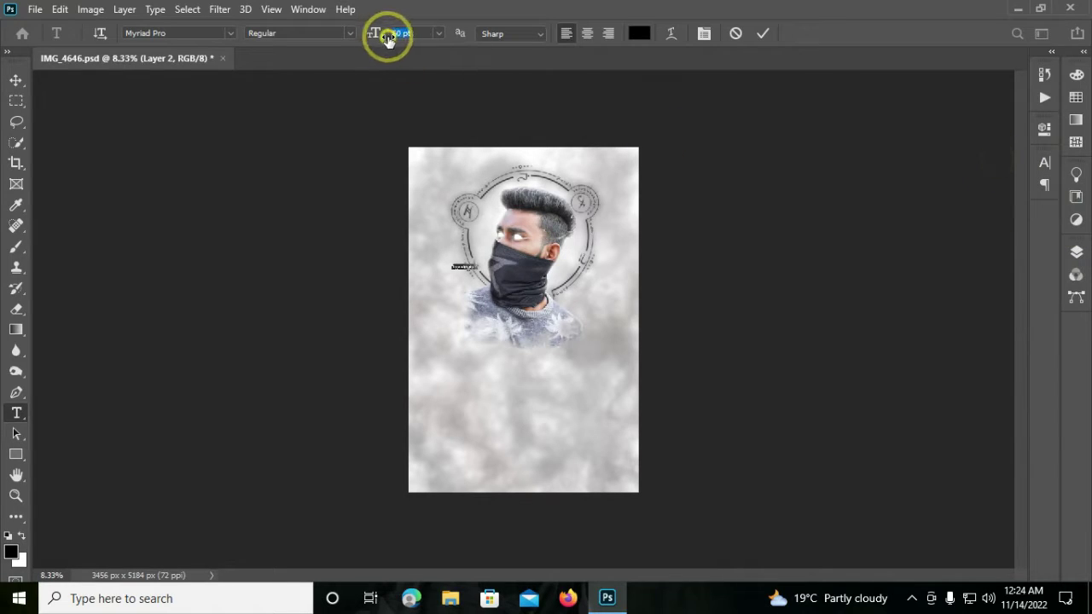
left_click_drag(380, 34, 420, 49)
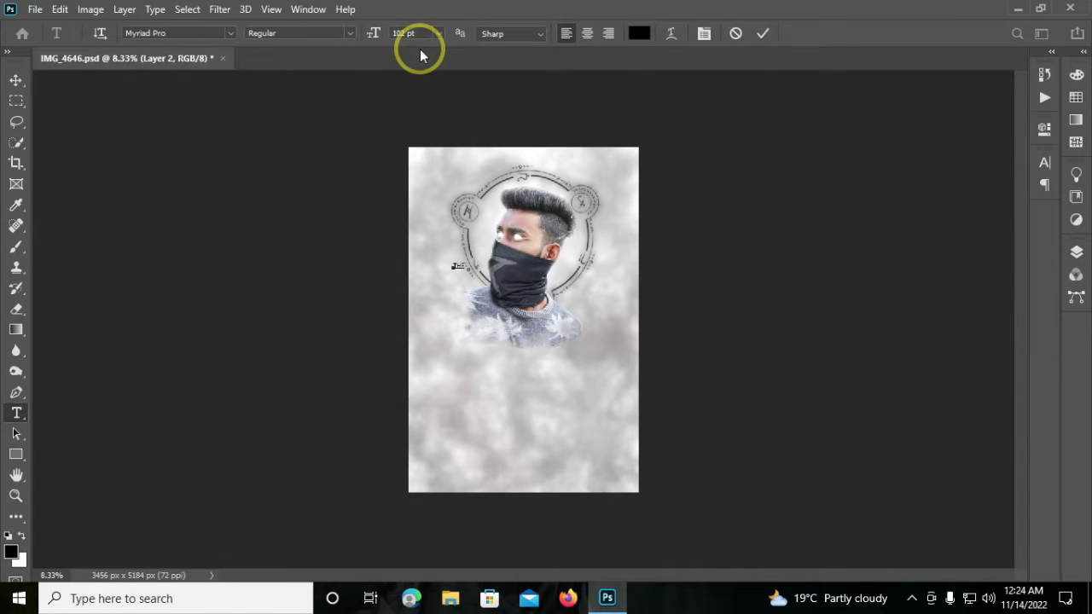
left_click_drag(375, 34, 430, 54)
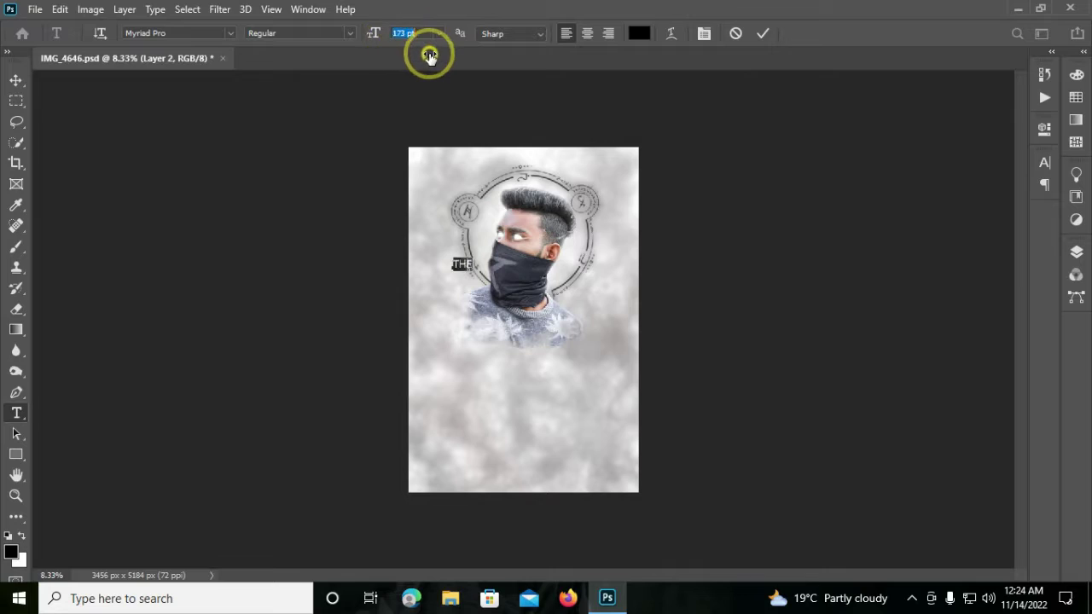
Step: Add ABDUL at about 483 pt and place it just below THE
left_click(452, 267)
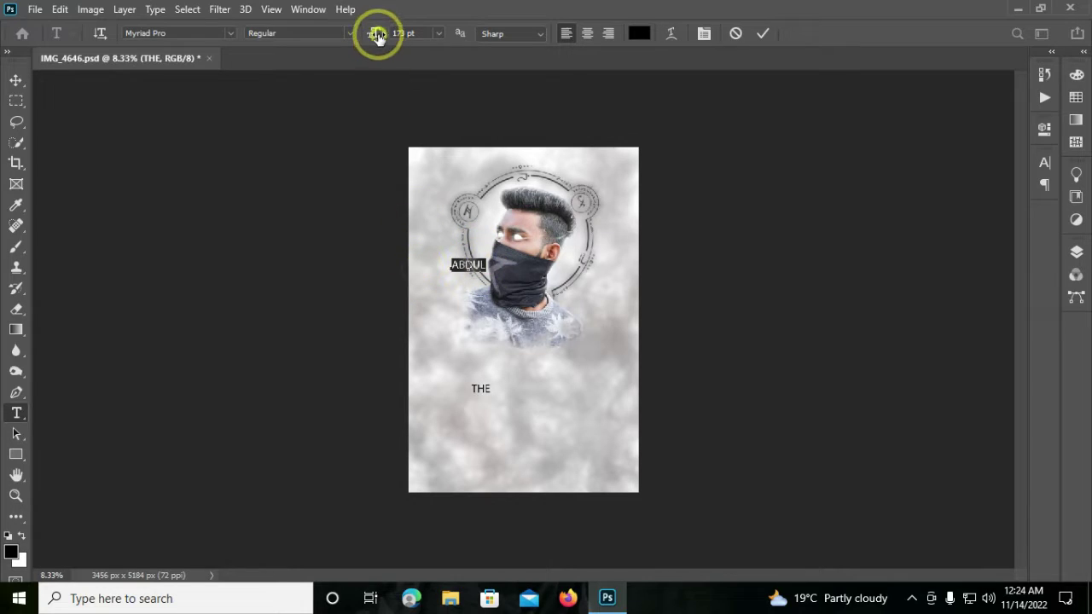
left_click_drag(376, 33, 626, 124)
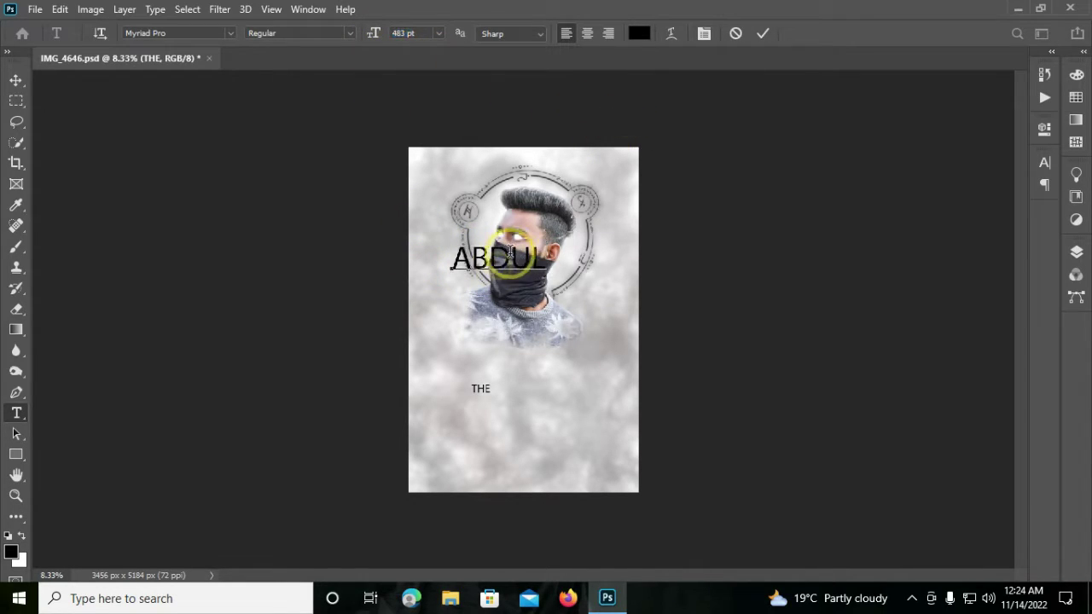
left_click_drag(563, 229, 576, 383)
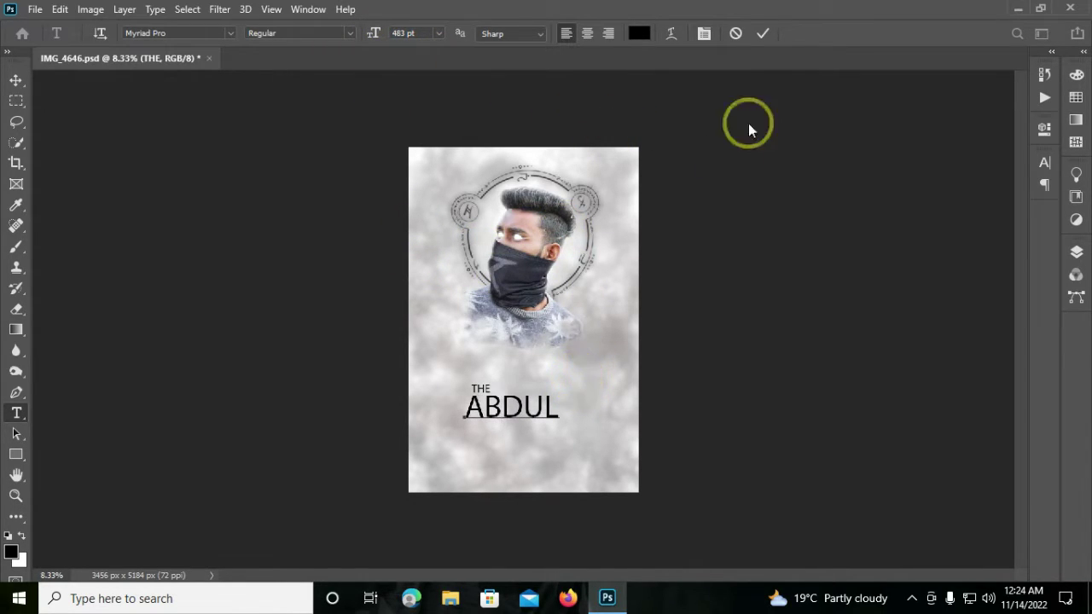
Step: Add DL CREATIVE as a new text layer at a small font size
left_click(433, 271)
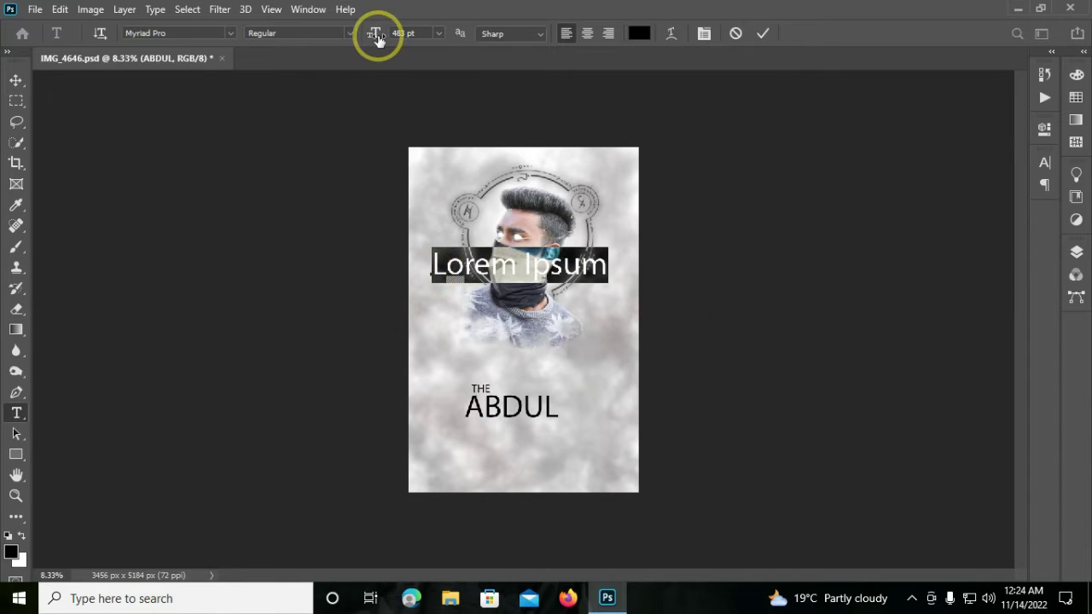
left_click_drag(376, 33, 180, 59)
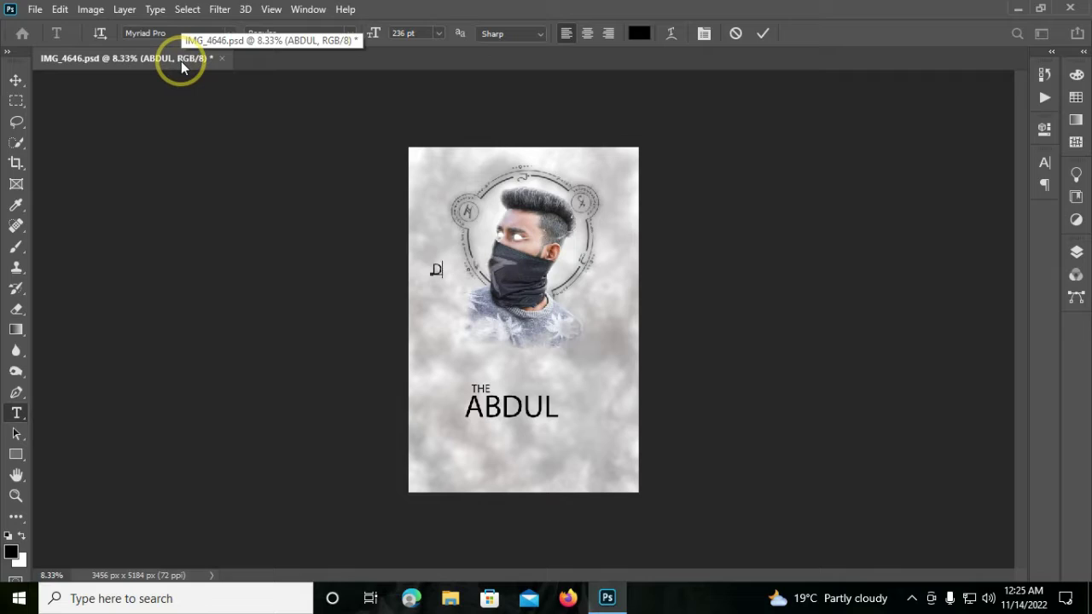
type("TIVE")
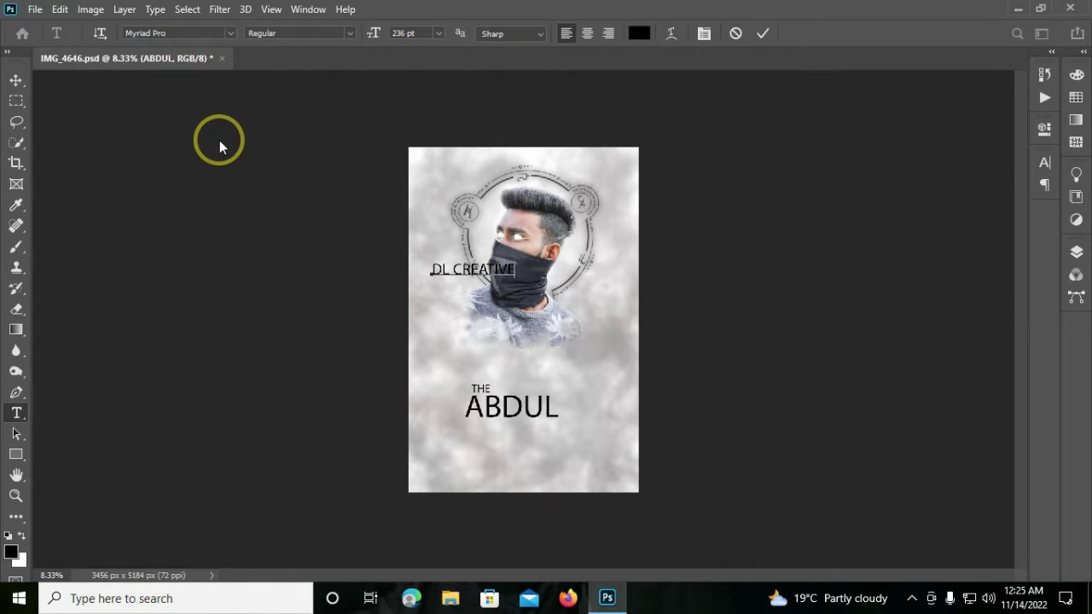
left_click_drag(514, 268, 380, 261)
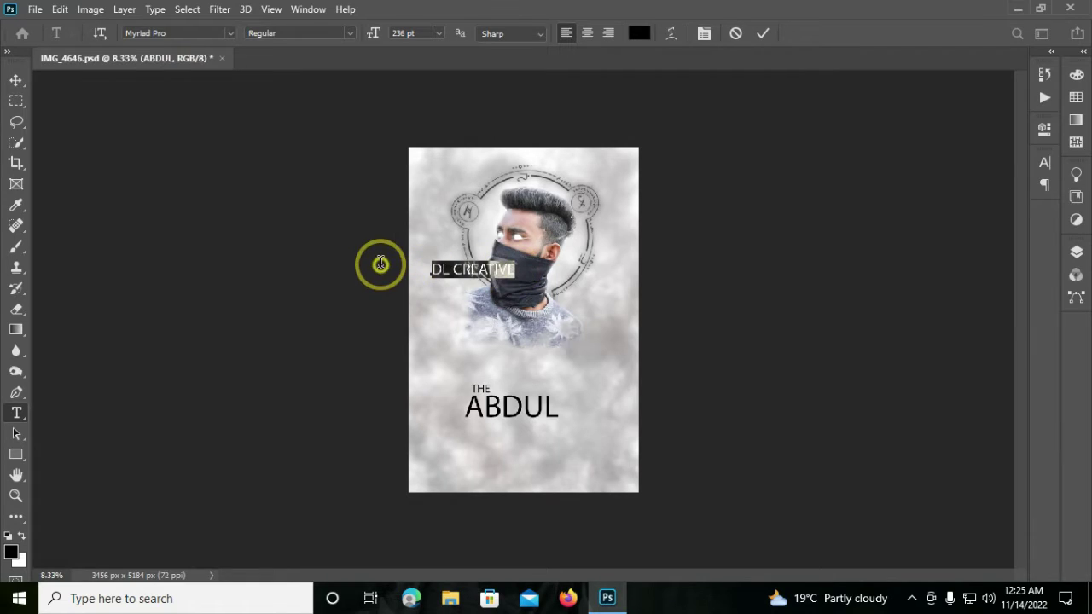
mouse_move(378, 31)
left_mouse_down()
mouse_move(257, 55)
mouse_move(267, 58)
left_mouse_up()
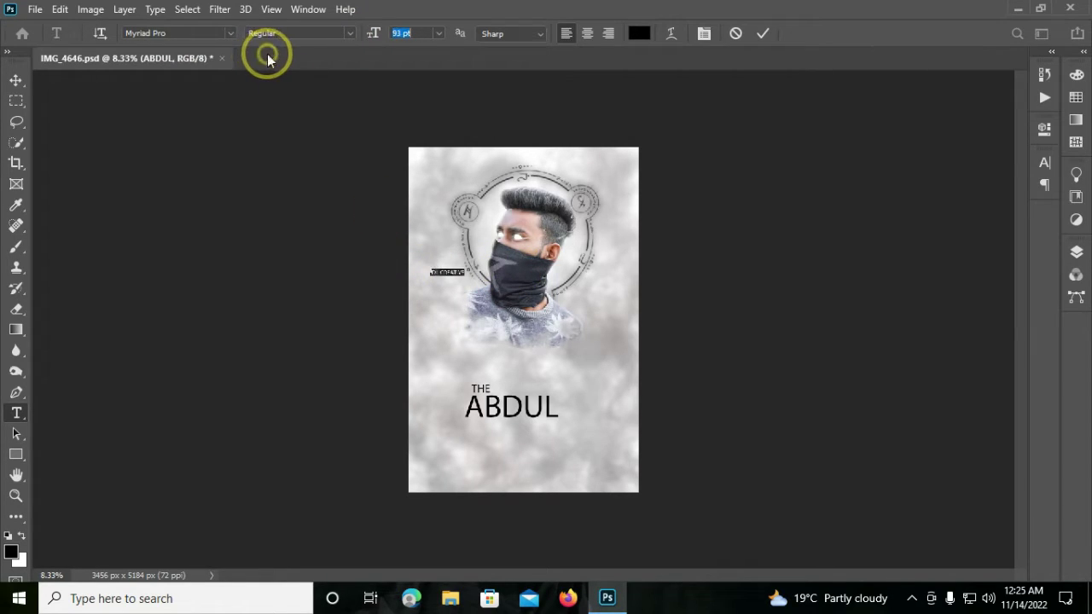
Step: Set the subtitle's tracking to 1740, move it under ABDUL and commit
left_click(1037, 163)
left_click(981, 220)
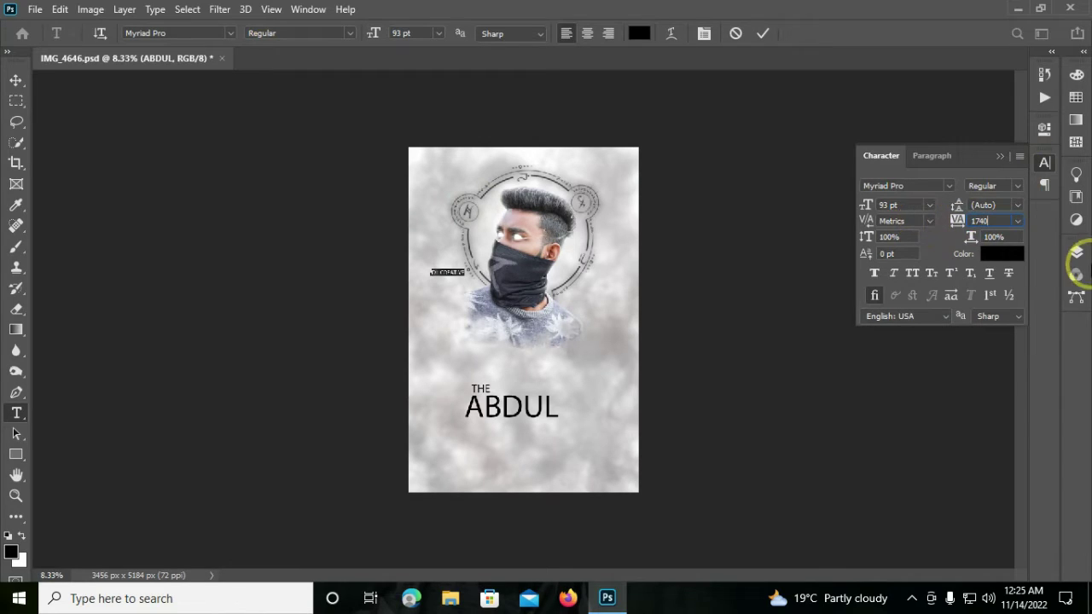
left_click(1044, 162)
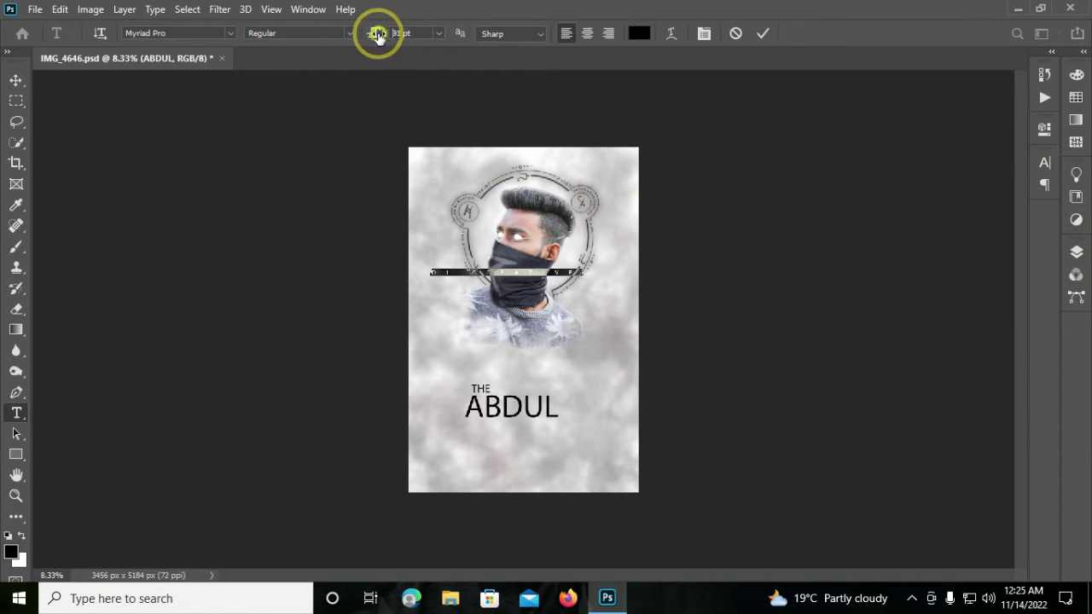
left_click_drag(506, 245, 536, 408)
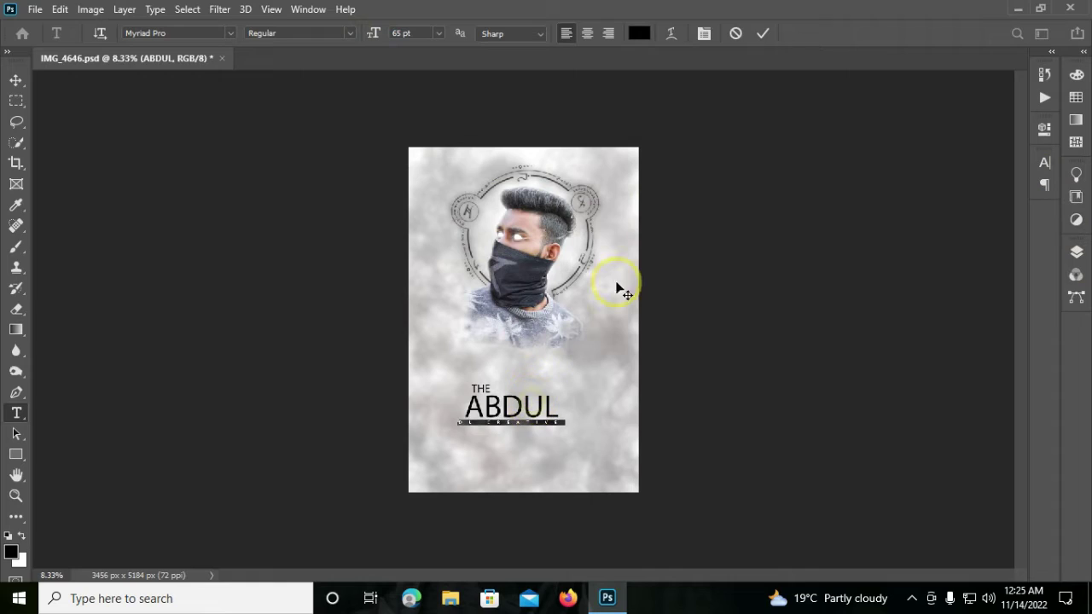
left_click(759, 34)
left_click(16, 495)
Step: Fit the canvas to the screen and group the THE, ABDUL and DL CREATIVE layers as TEXT
left_click(479, 32)
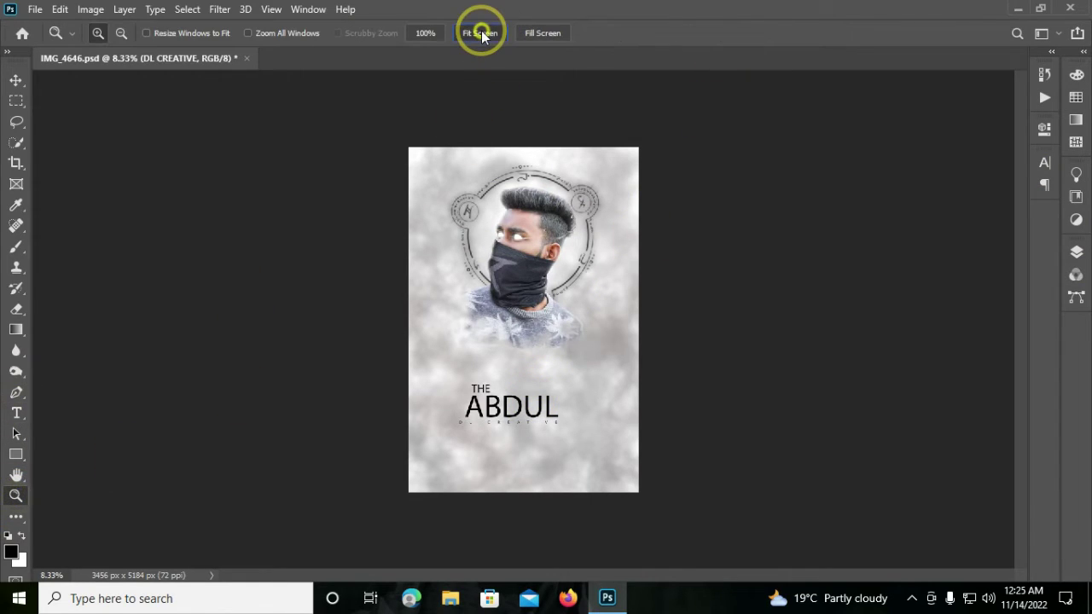
left_click(16, 80)
left_click(1076, 252)
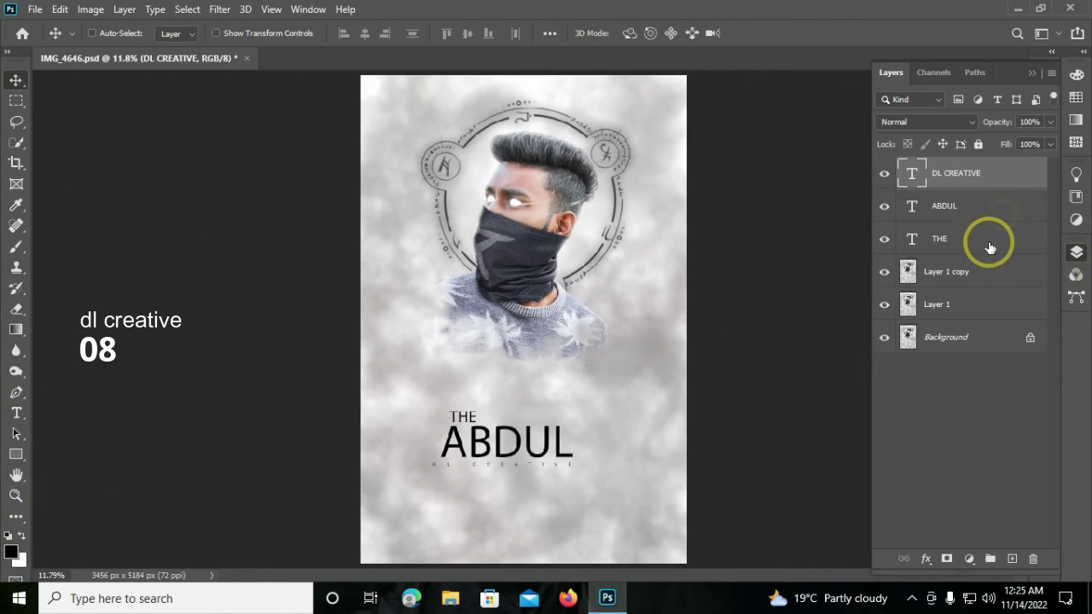
left_click(989, 239, "shift")
left_click(990, 558)
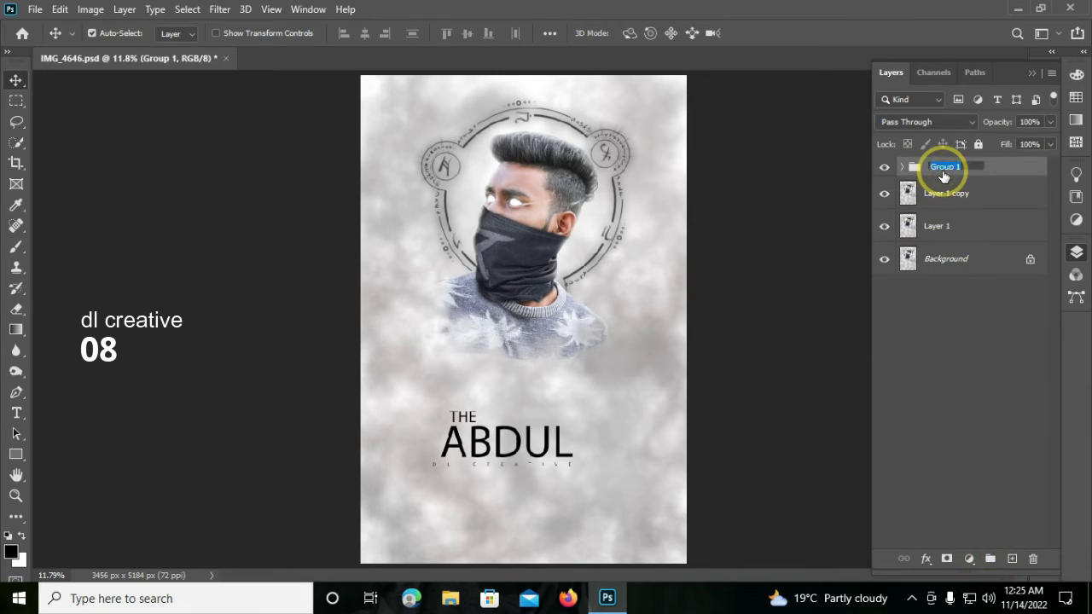
Step: Nudge the TEXT group slightly right and down, then stamp all visible layers on top
key("ctrl+t")
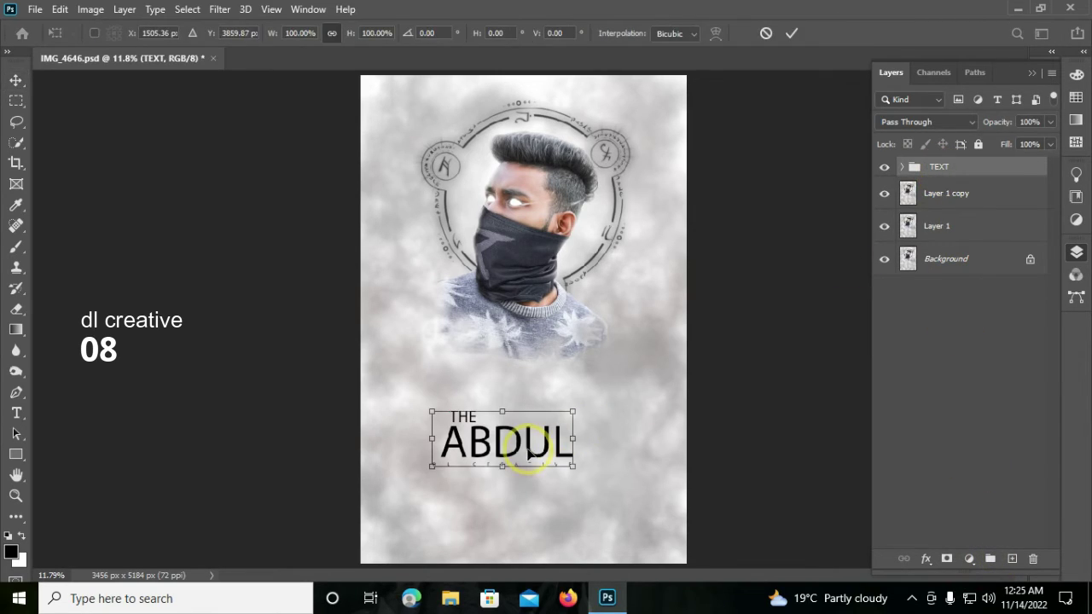
mouse_move(512, 456)
left_mouse_down()
mouse_move(533, 468)
mouse_move(550, 452)
left_mouse_up()
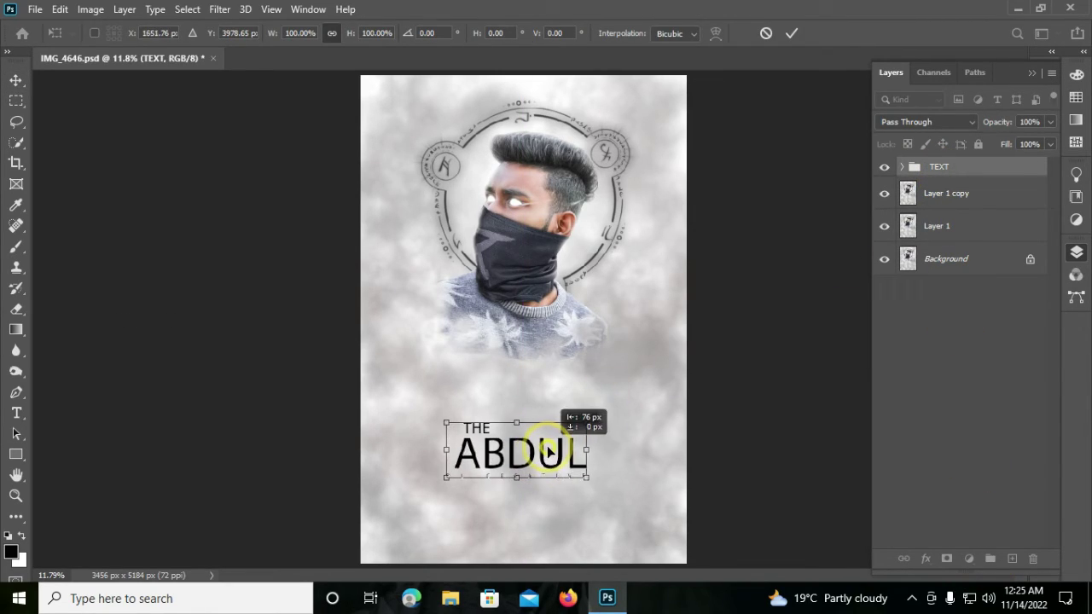
left_click(793, 34)
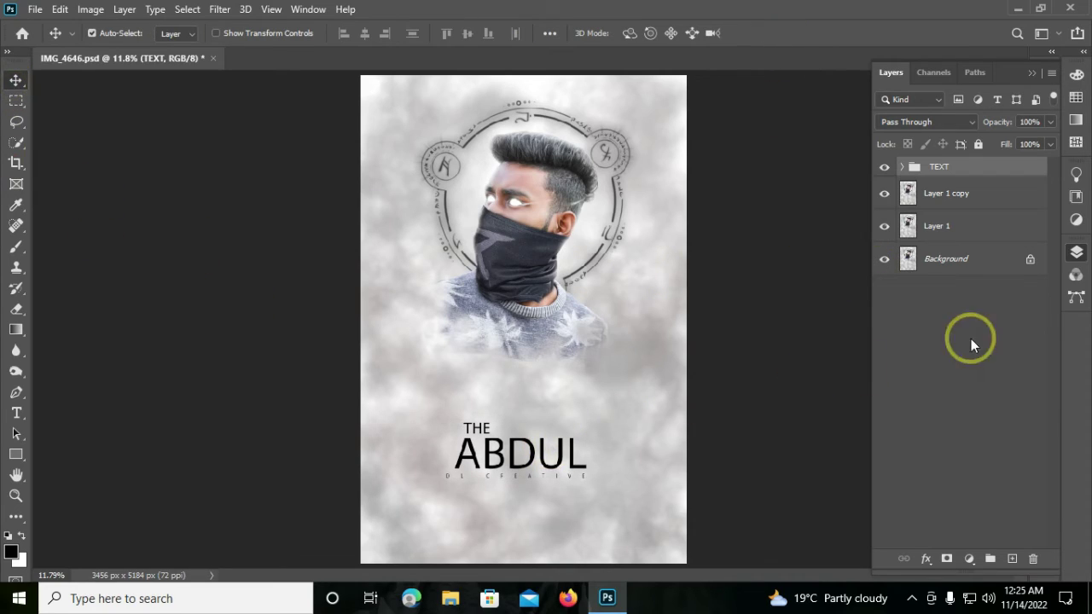
key("ctrl+shift+alt+e")
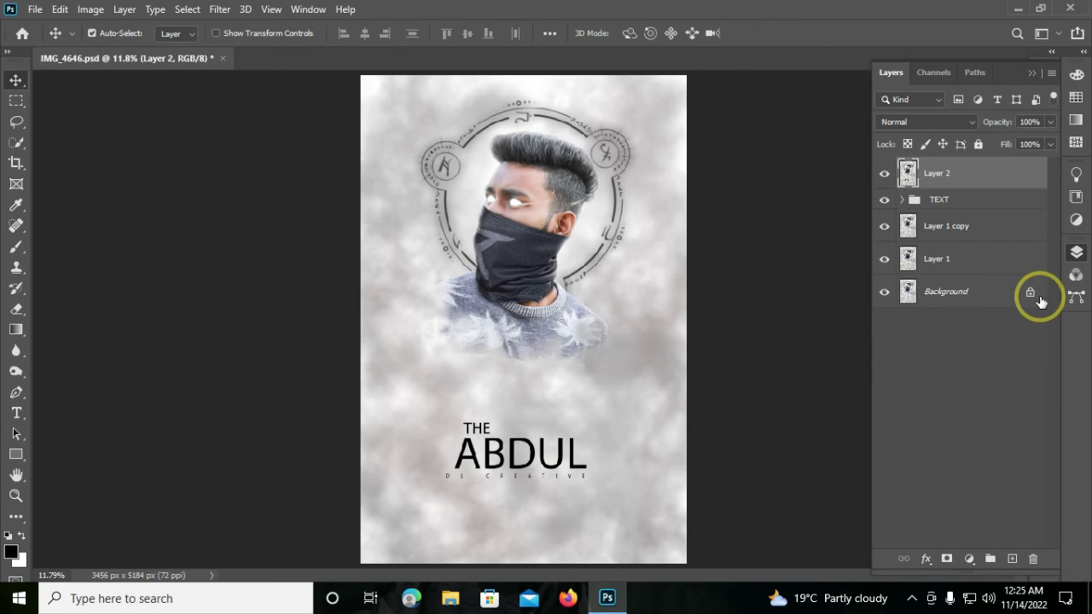